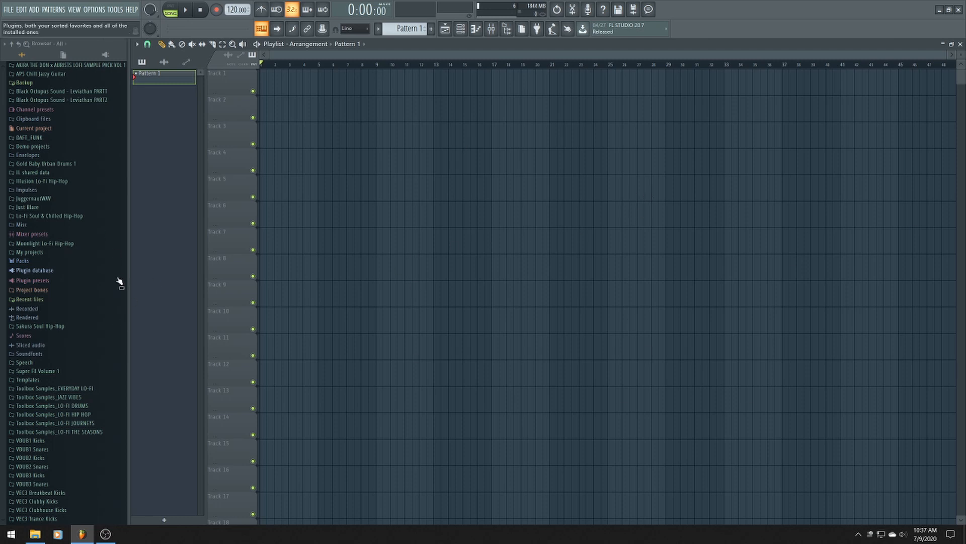
# Audition several instrumental loops in the Moonlight Lo-Fi Hip-Hop sample pack, including guitar, piano and sax loops, and collapse the pack
pyautogui.scroll(-1, 104, 311)
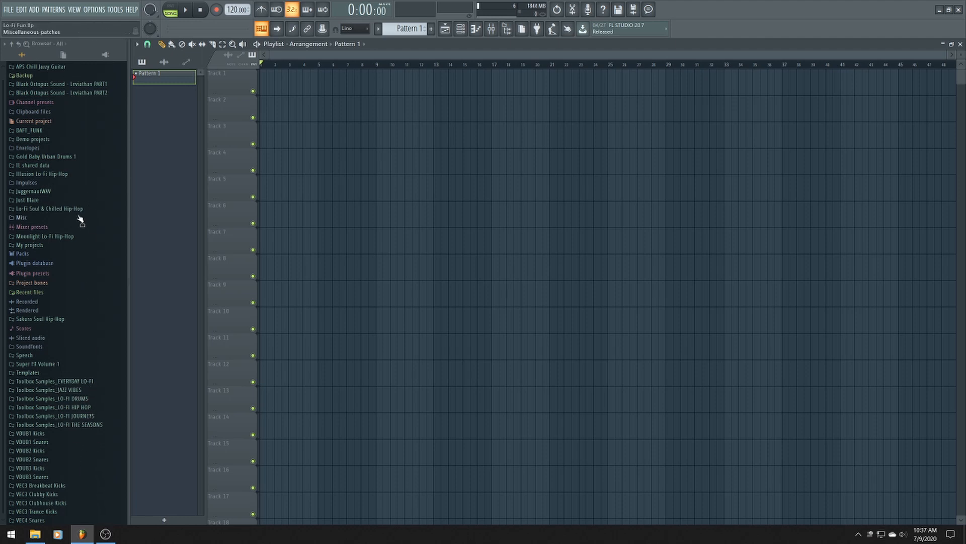
pyautogui.click(69, 237)
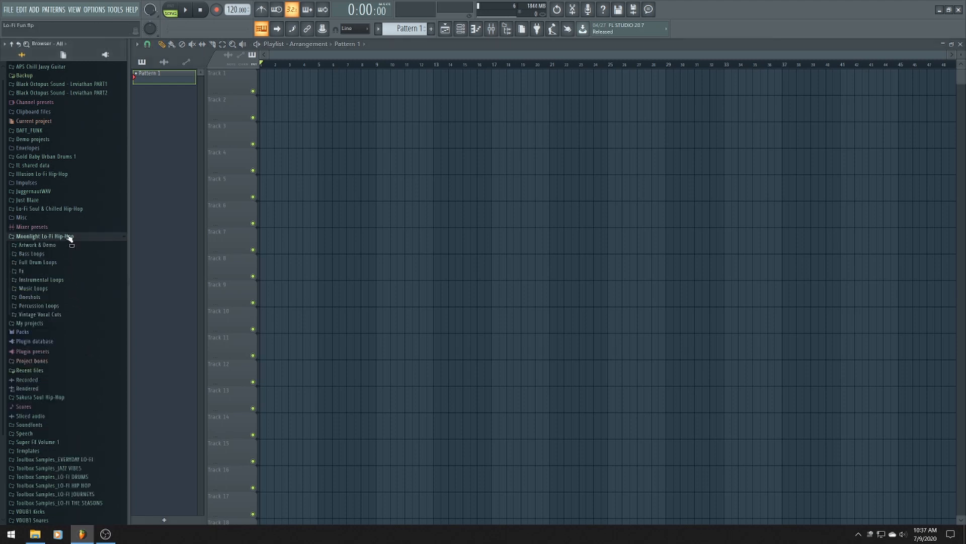
pyautogui.click(63, 280)
pyautogui.click(70, 287)
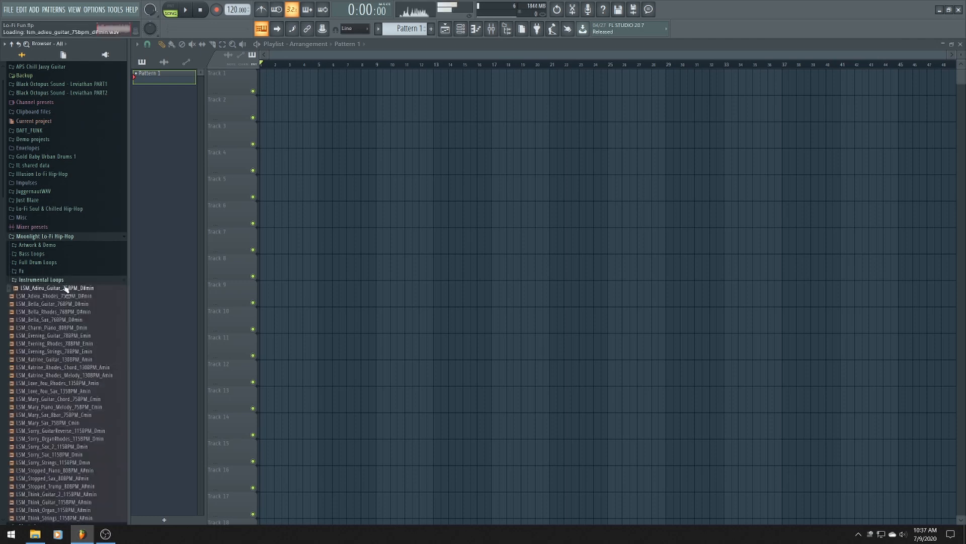
pyautogui.click(86, 330)
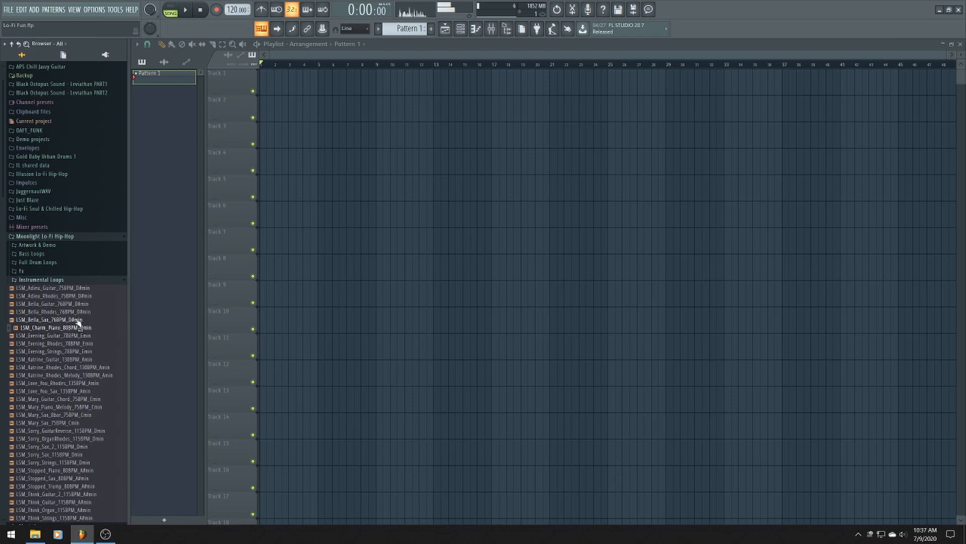
pyautogui.moveTo(92, 321); pyautogui.dragTo(94, 333)
pyautogui.click(95, 336)
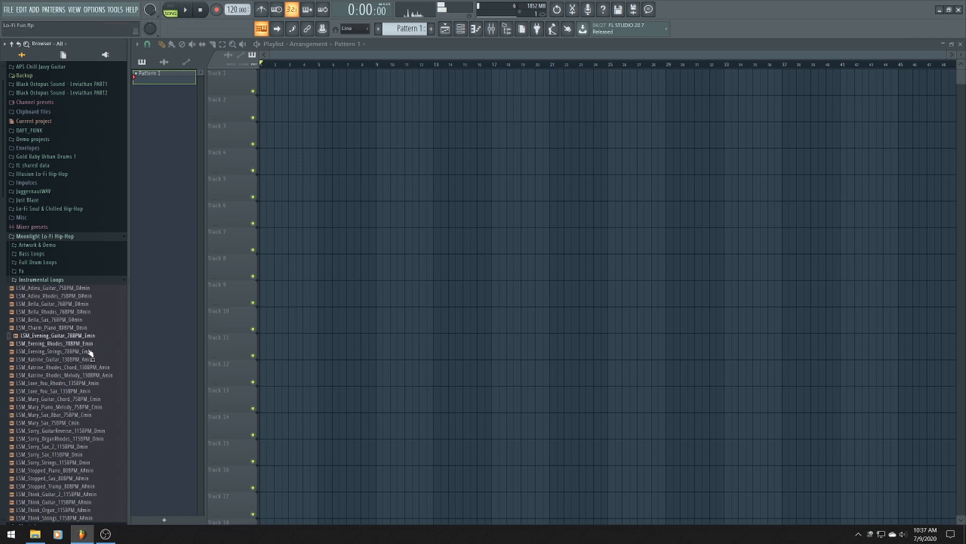
pyautogui.click(95, 431)
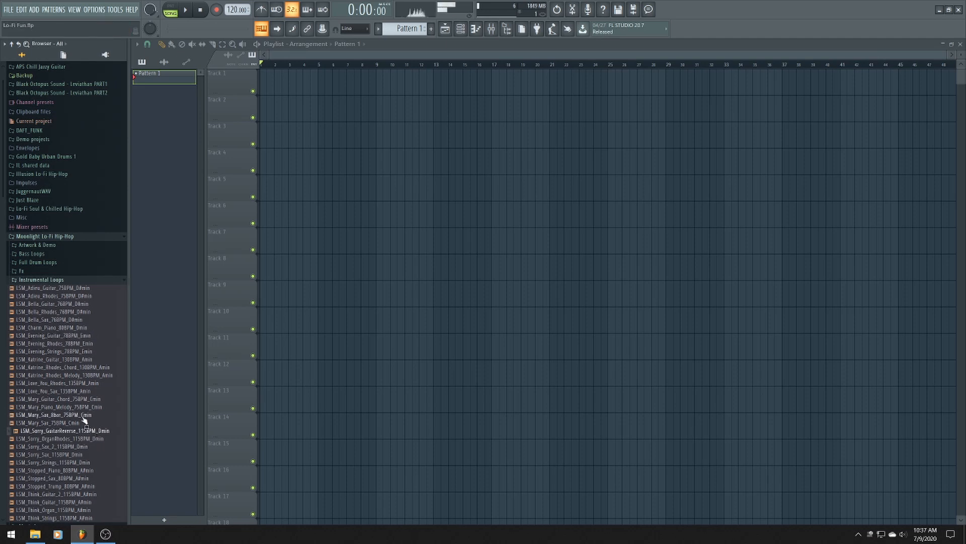
pyautogui.click(83, 416)
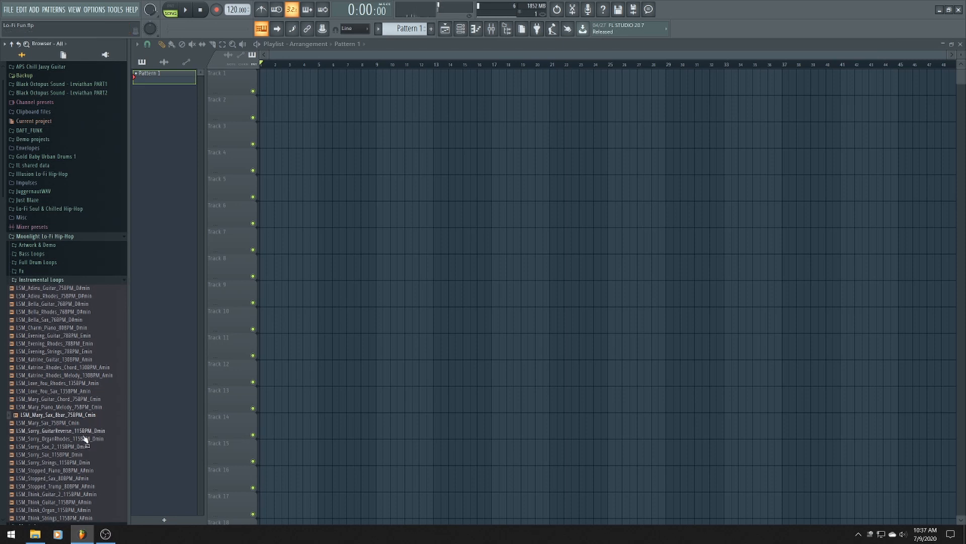
pyautogui.click(89, 472)
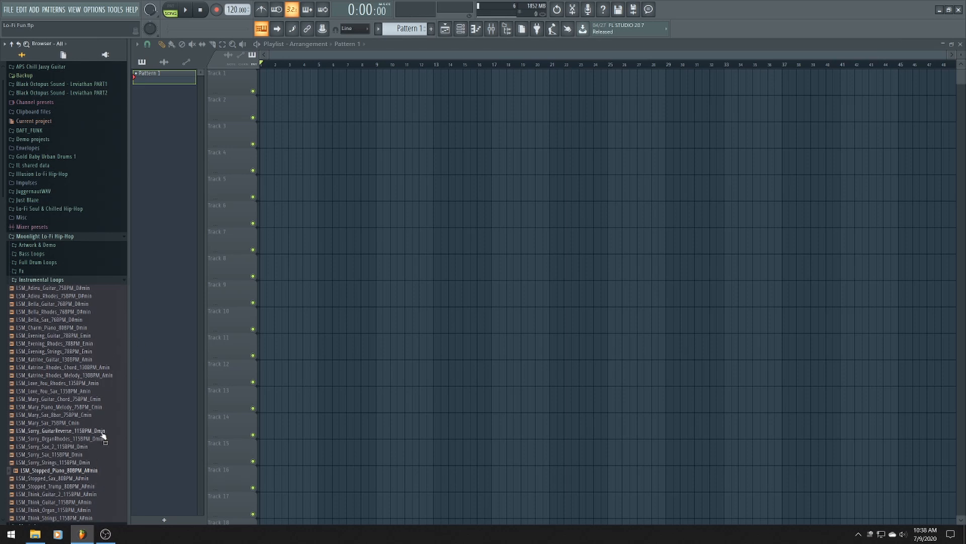
pyautogui.click(56, 281)
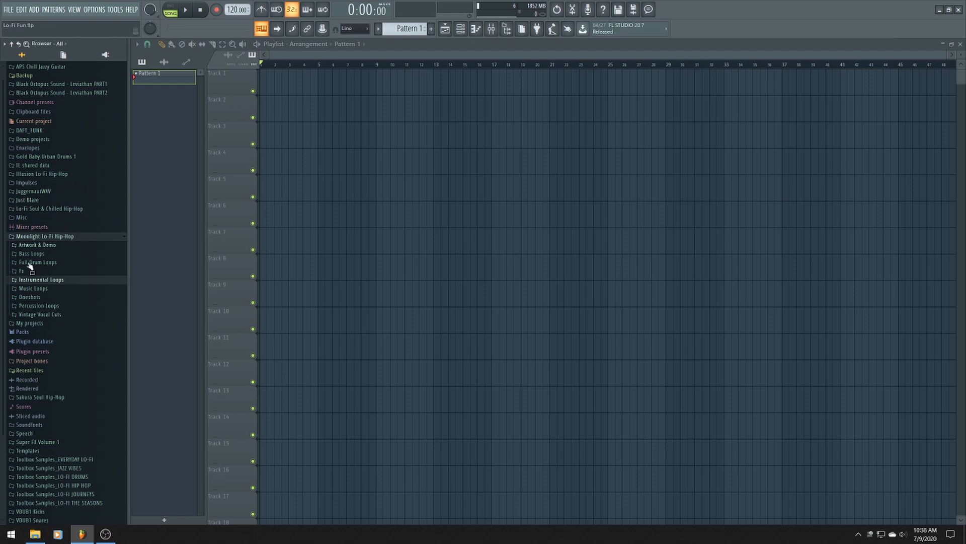
pyautogui.click(69, 237)
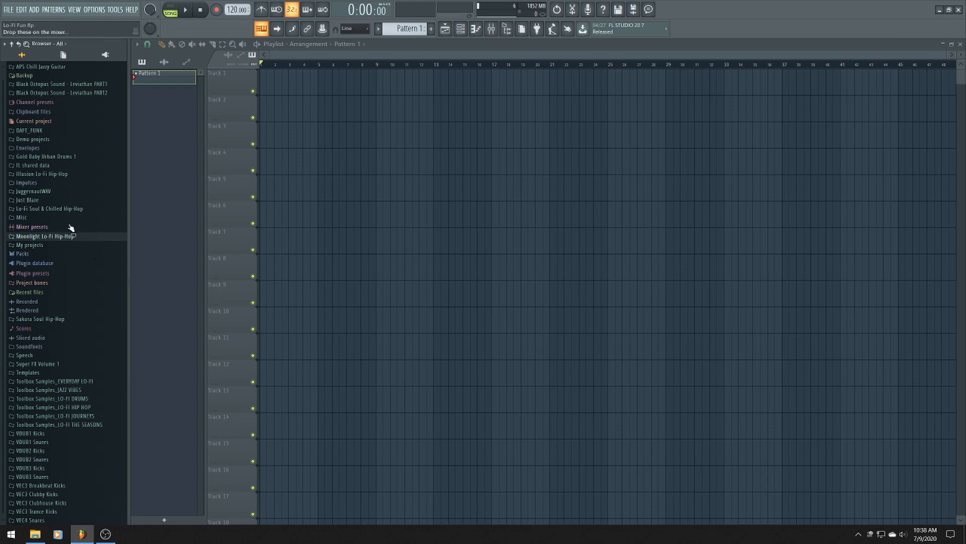
# Look through the full drum loops in the Sakura Soul Hip-Hop sample pack
pyautogui.click(74, 320)
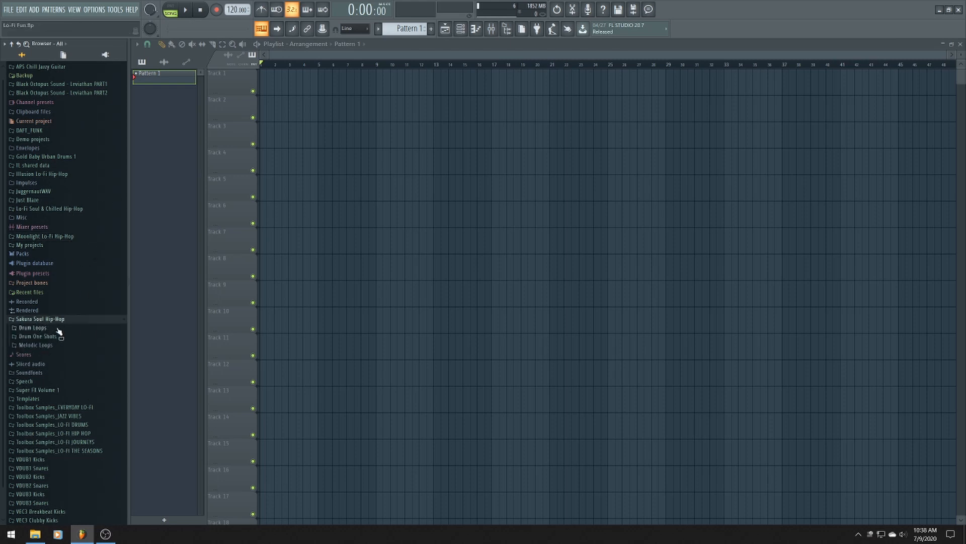
pyautogui.click(40, 329)
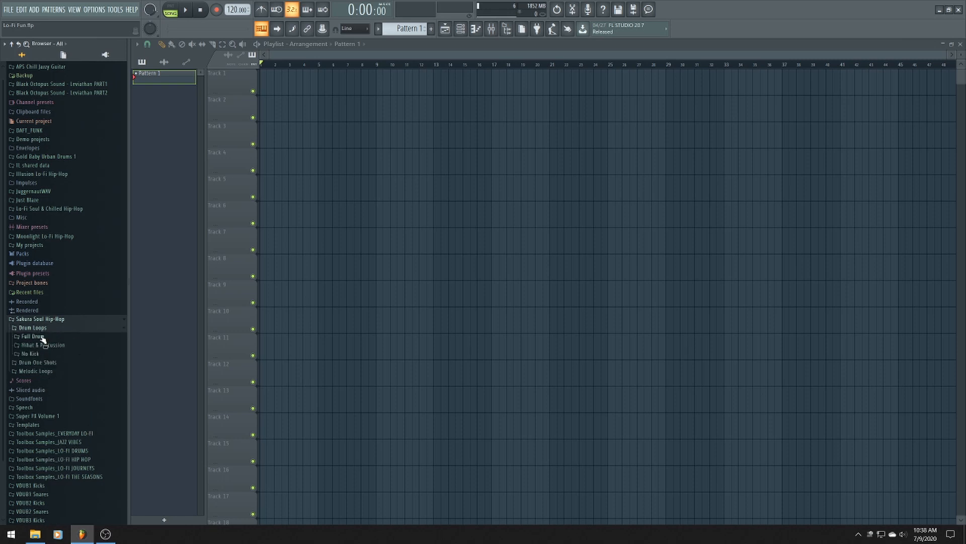
pyautogui.click(42, 337)
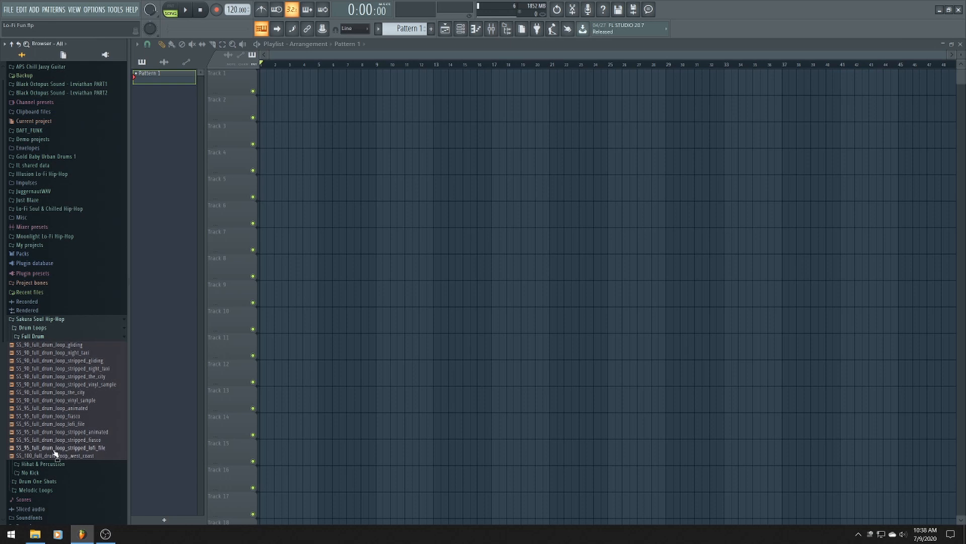
pyautogui.click(50, 337)
# Set the project tempo to 90 BPM
pyautogui.scroll(-1, 232, 11)
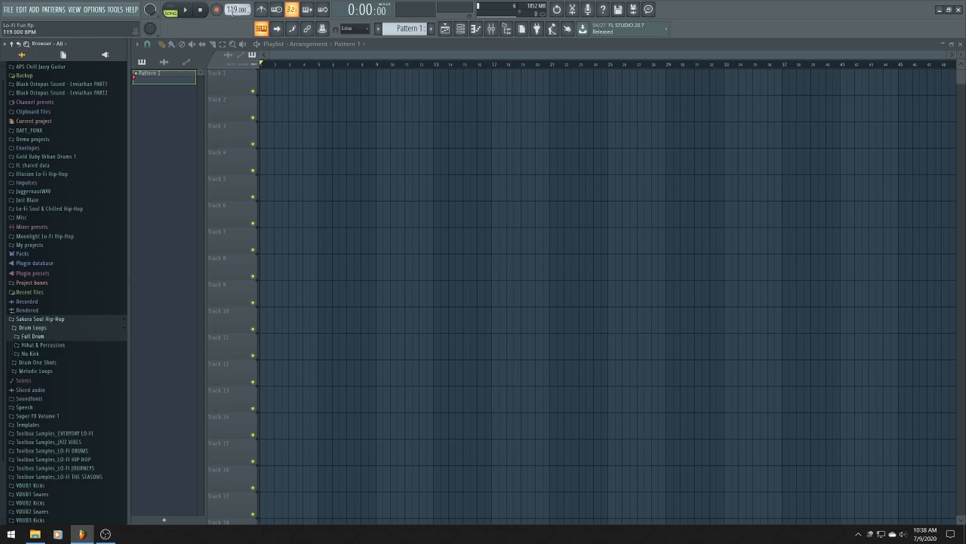
pyautogui.scroll(-20, 232, 10)
pyautogui.scroll(1, 231, 11)
# Place SS_90_full_drum_loop_gliding at the start of Track 1 and repeat it back to back for four clips in total
pyautogui.click(46, 336)
pyautogui.moveTo(78, 347); pyautogui.dragTo(315, 85)
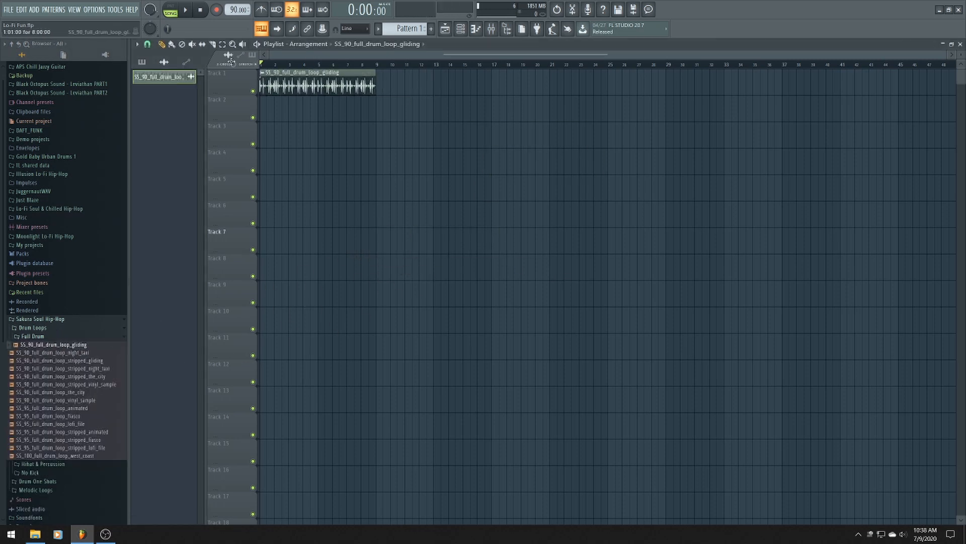
pyautogui.click(384, 87)
pyautogui.click(509, 88)
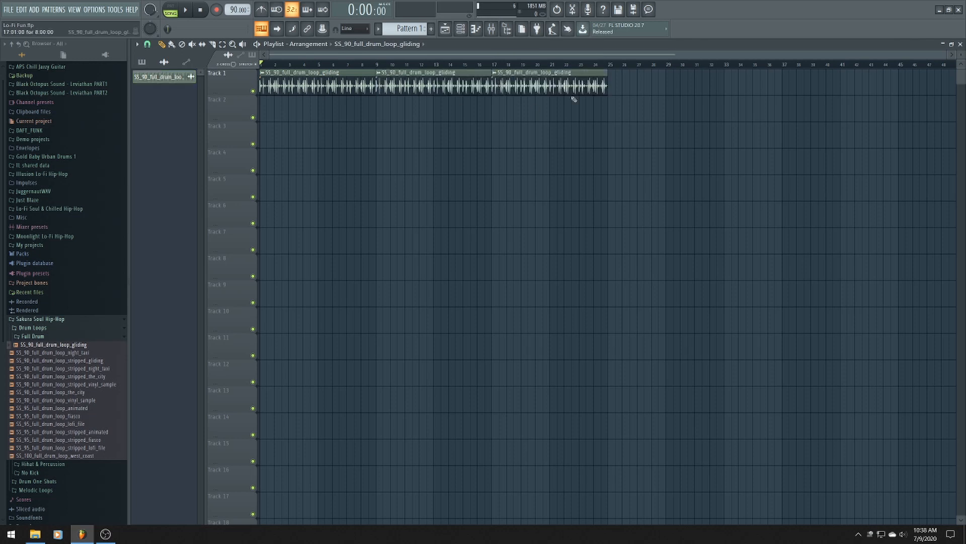
pyautogui.click(617, 86)
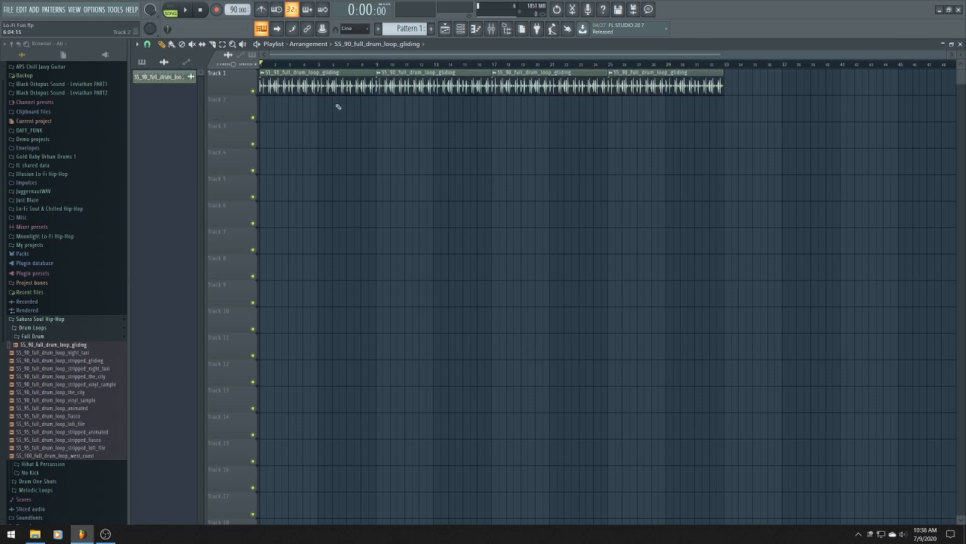
# Rename Pattern 1 as Chords and give it an orange colour
pyautogui.click(436, 31)
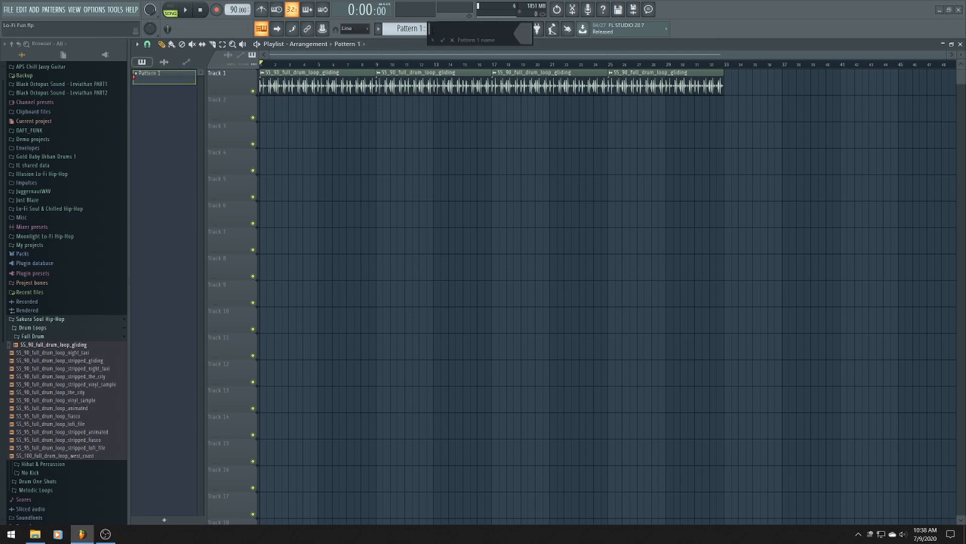
pyautogui.write('Chords')
pyautogui.click(526, 35)
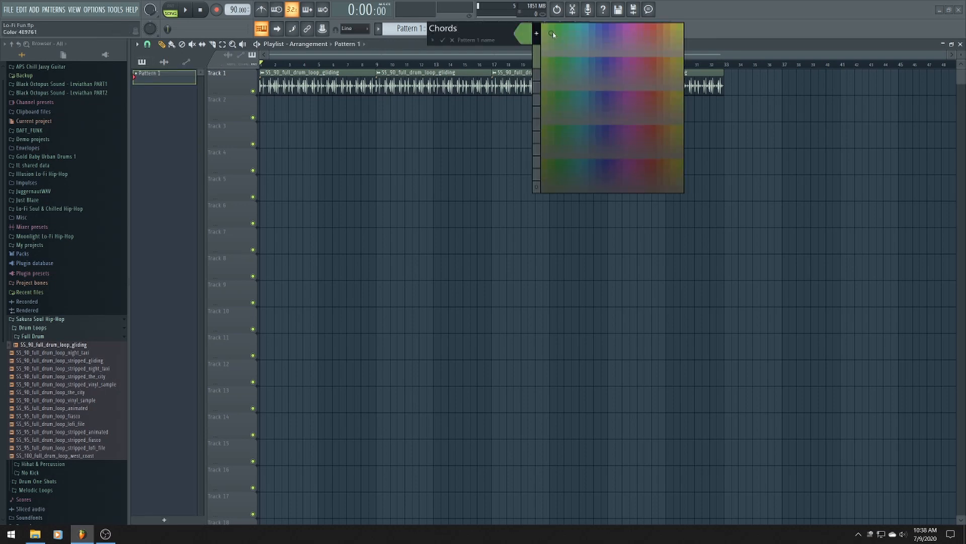
pyautogui.click(668, 34)
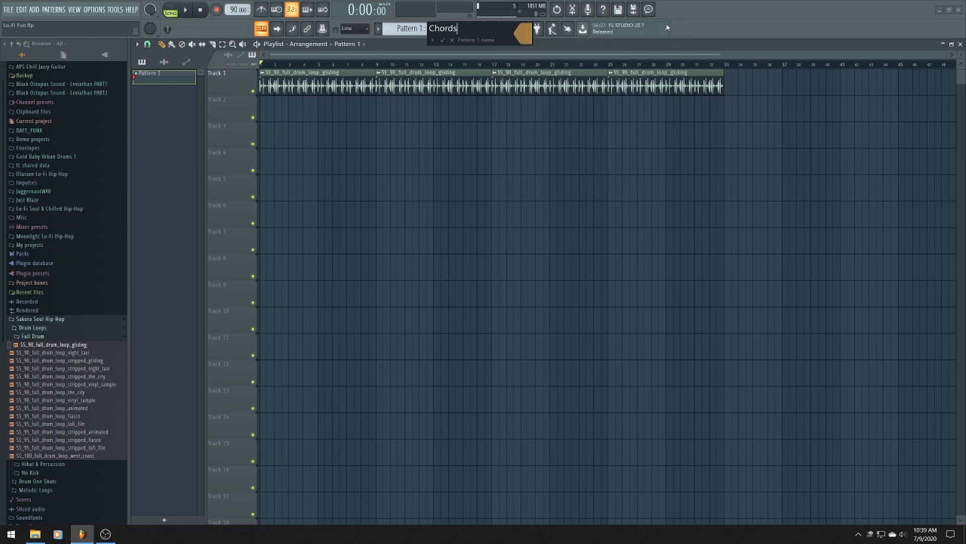
pyautogui.press('Return')
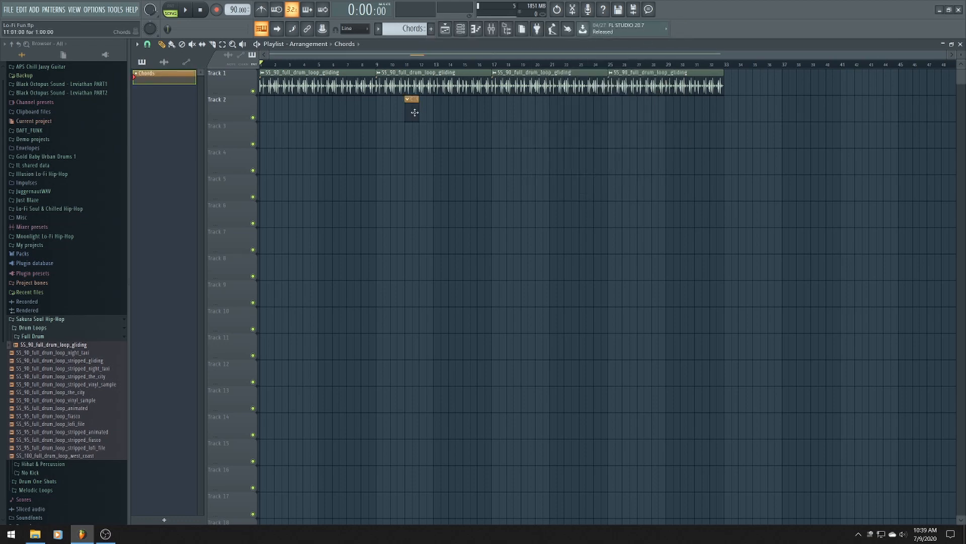
# Put the Chords pattern at the start of Track 2 and auto-name the track after it
pyautogui.rightClick(244, 98)
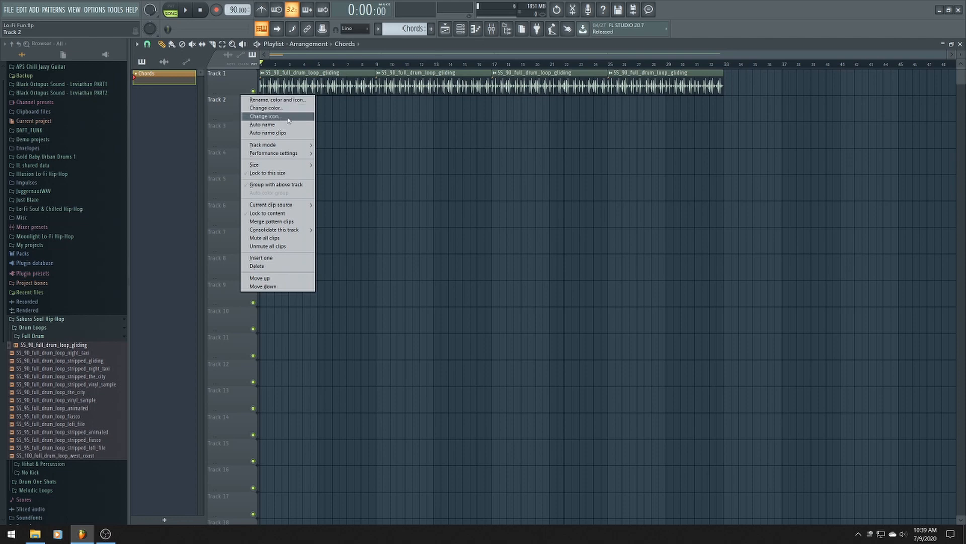
pyautogui.click(259, 125)
# Replace the Omnisphere #2 instrument on channel 15 with Keyscape
pyautogui.click(468, 24)
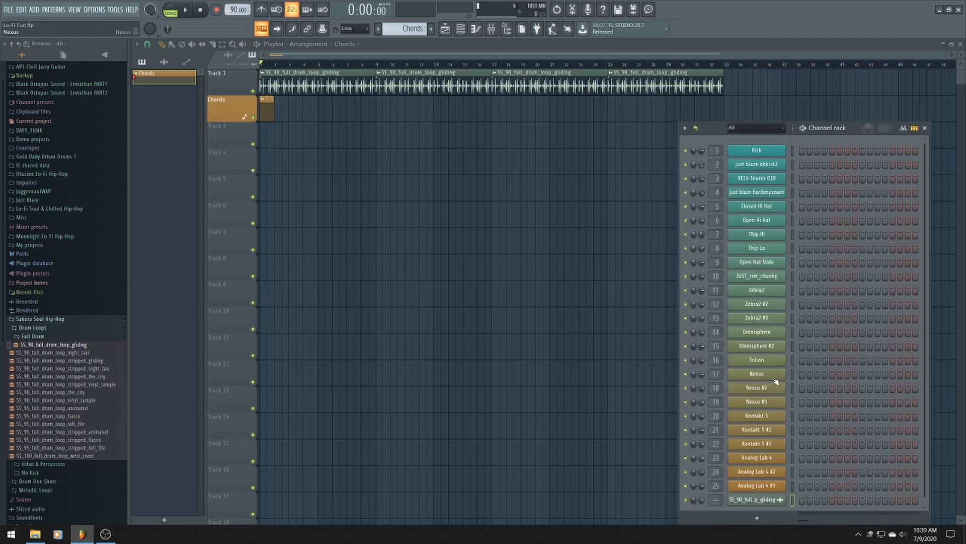
pyautogui.rightClick(769, 351)
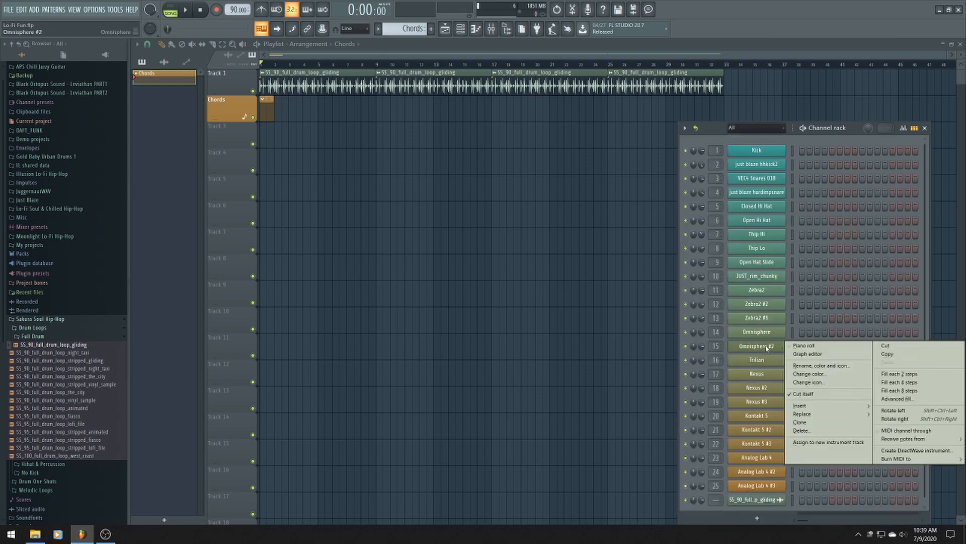
pyautogui.moveTo(783, 413)
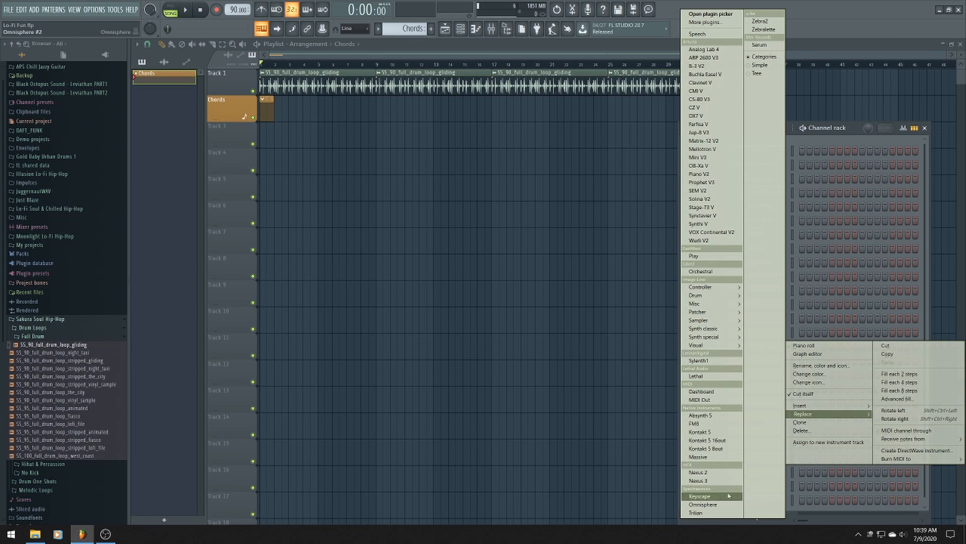
pyautogui.click(718, 496)
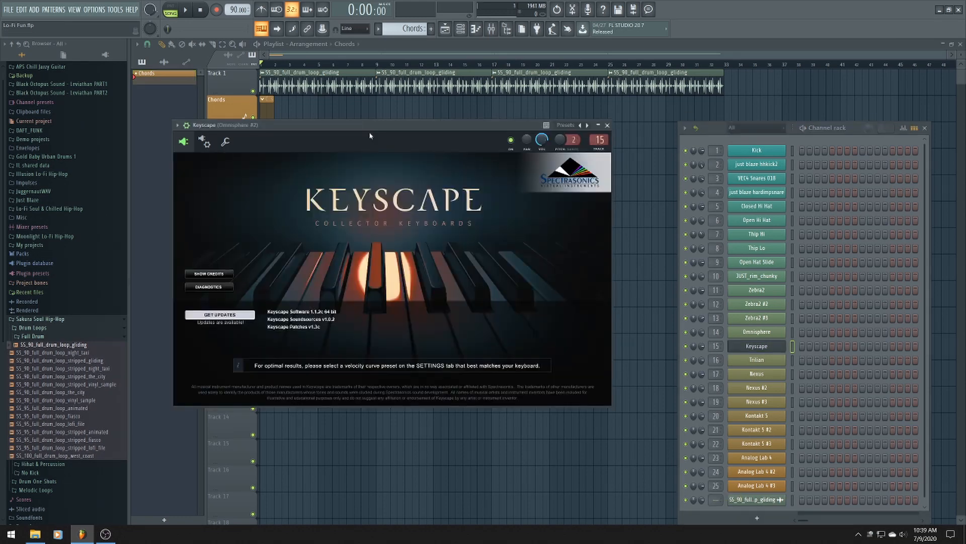
# Load the electric piano patch Rhodes - LA Custom in Keyscape and close the open windows
pyautogui.moveTo(371, 125); pyautogui.dragTo(437, 132)
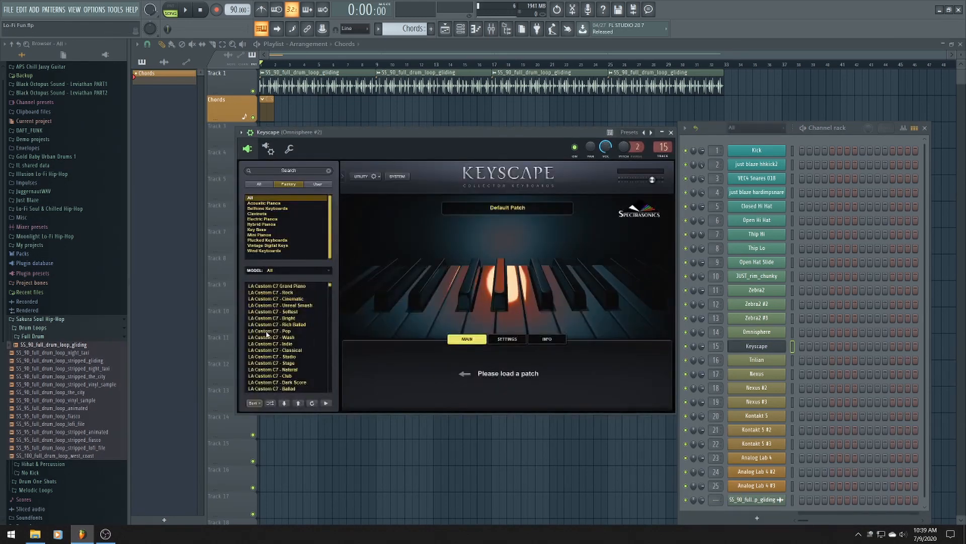
pyautogui.scroll(-3, 268, 334)
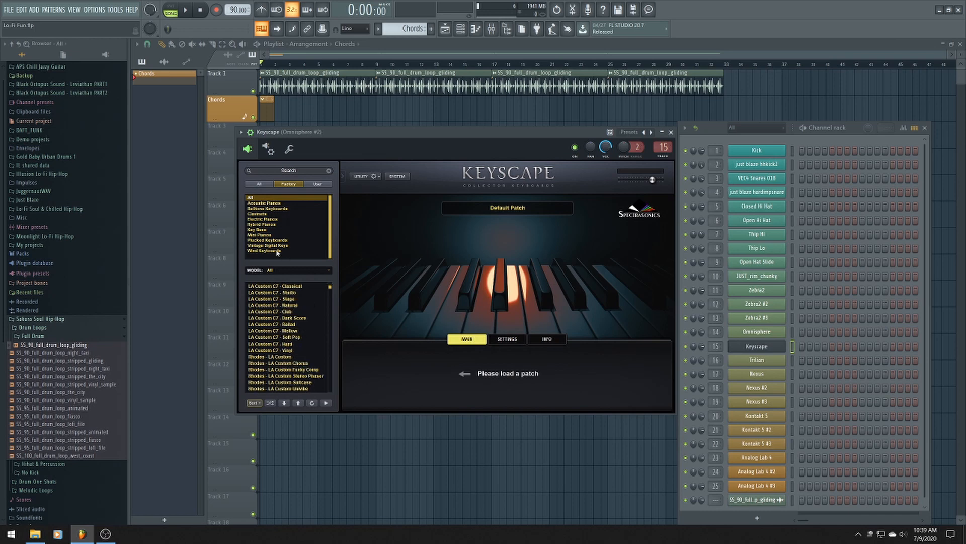
pyautogui.click(262, 219)
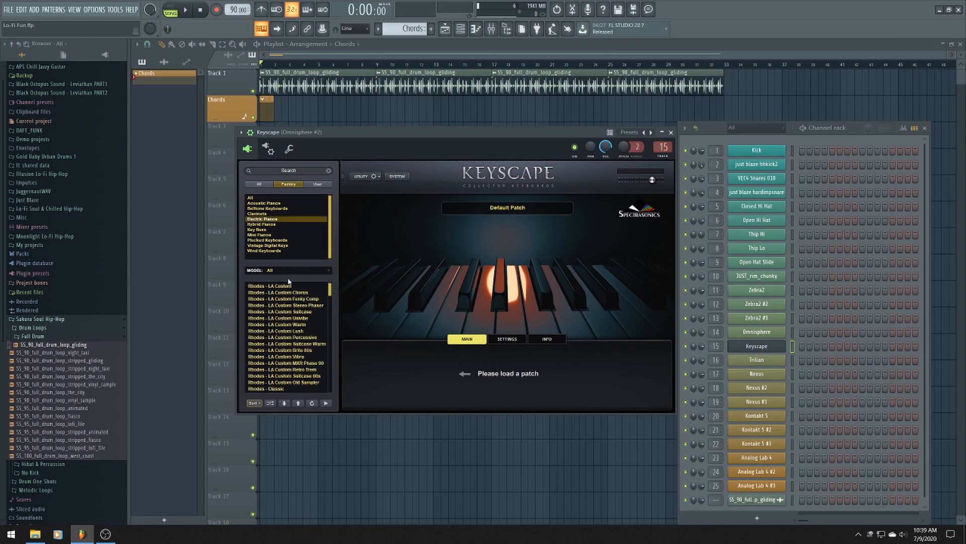
pyautogui.click(290, 286)
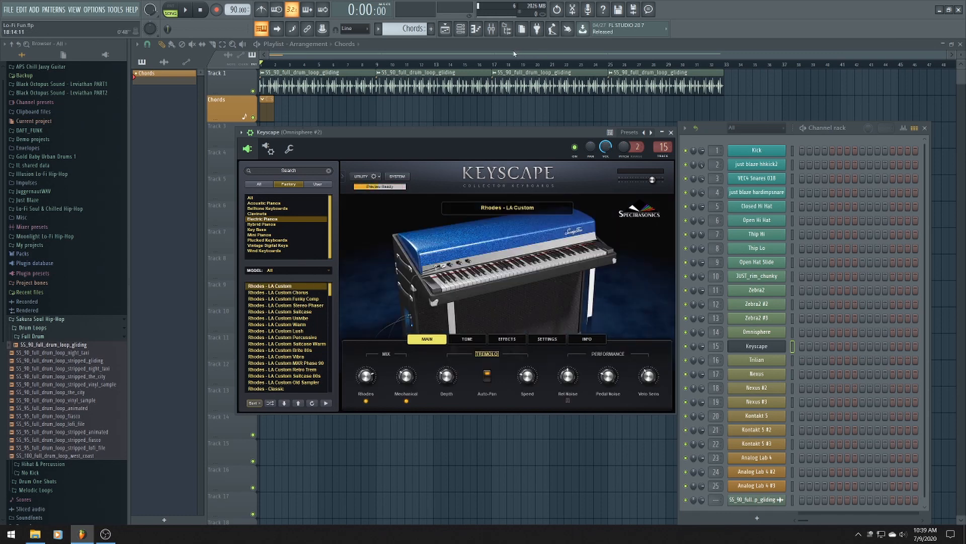
pyautogui.press('F12')
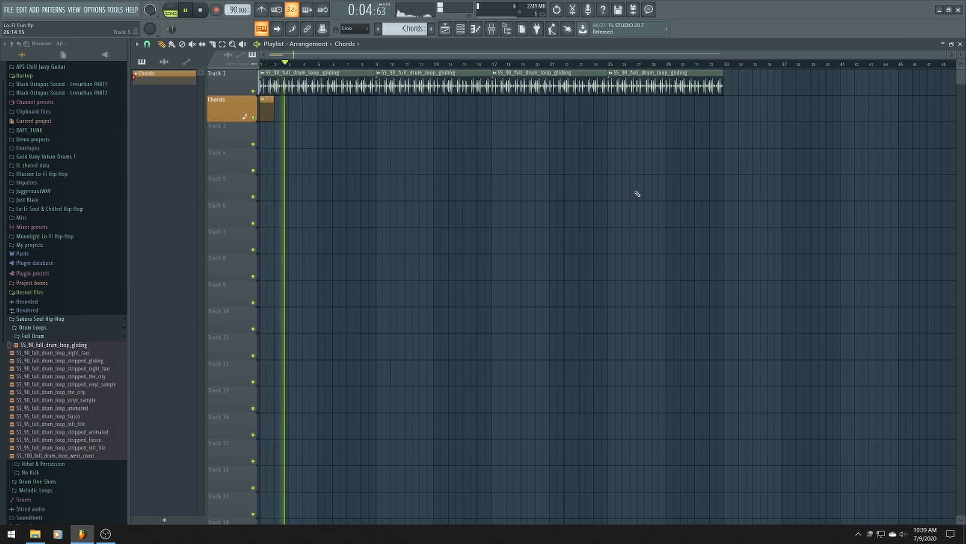
# Stop playback and lengthen the Chords clip on the second track to 8 bars
pyautogui.press('space')
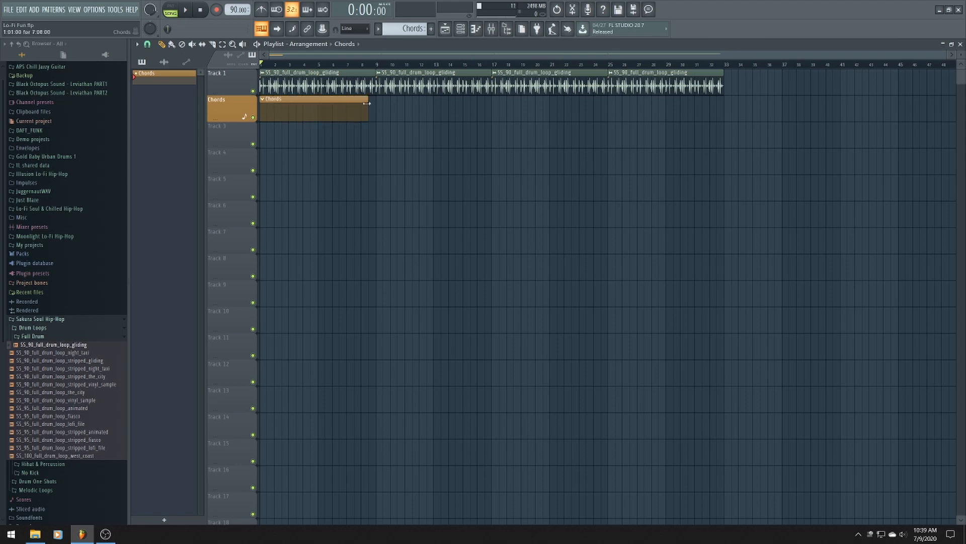
pyautogui.moveTo(945, 51); pyautogui.dragTo(580, 56)
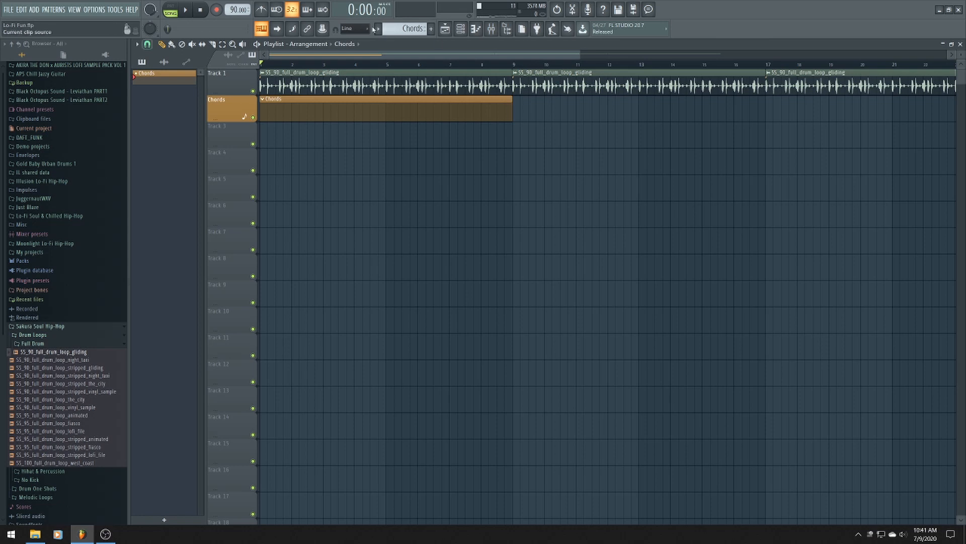
# Record live electric piano chords into the Chords pattern across bars 1 to 16 and stop
pyautogui.click(220, 11)
pyautogui.click(583, 170)
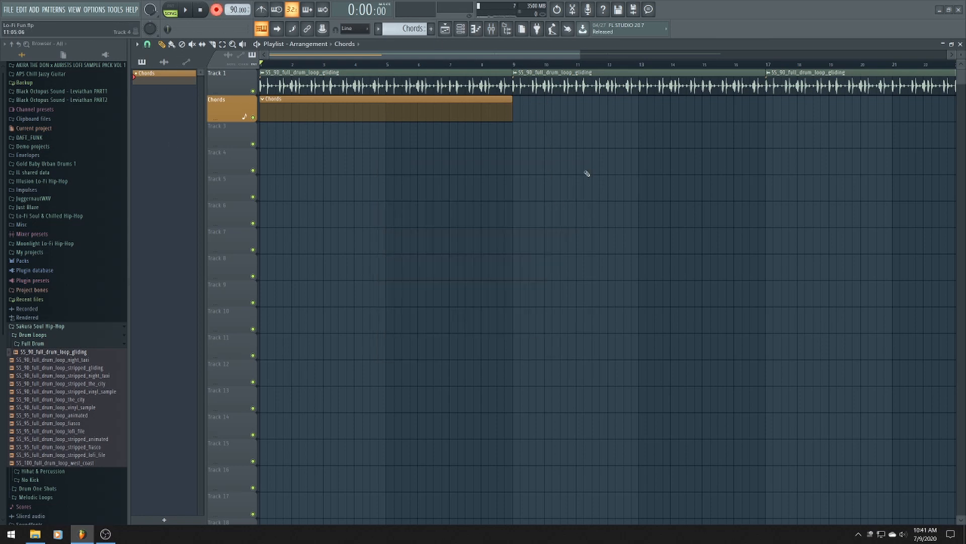
pyautogui.scroll(-2, 584, 190)
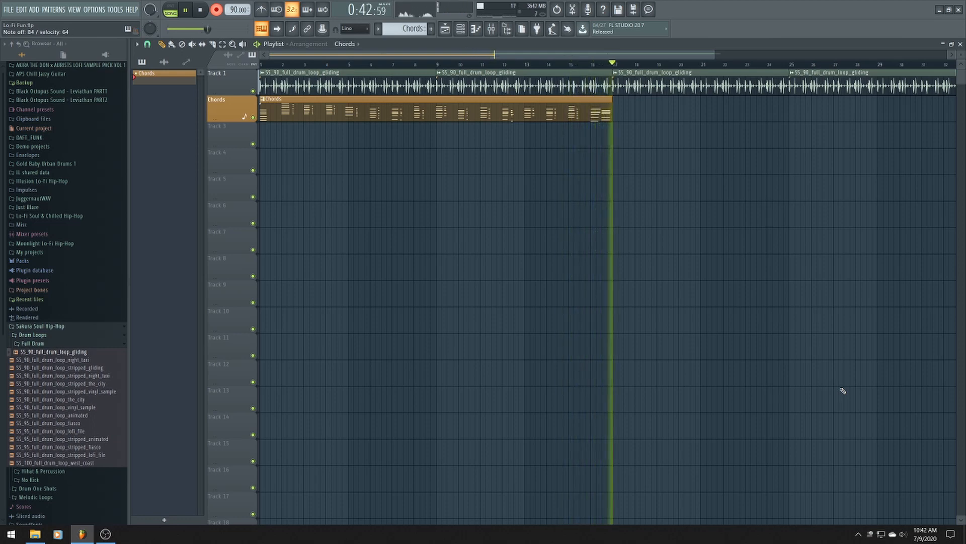
pyautogui.press('space')
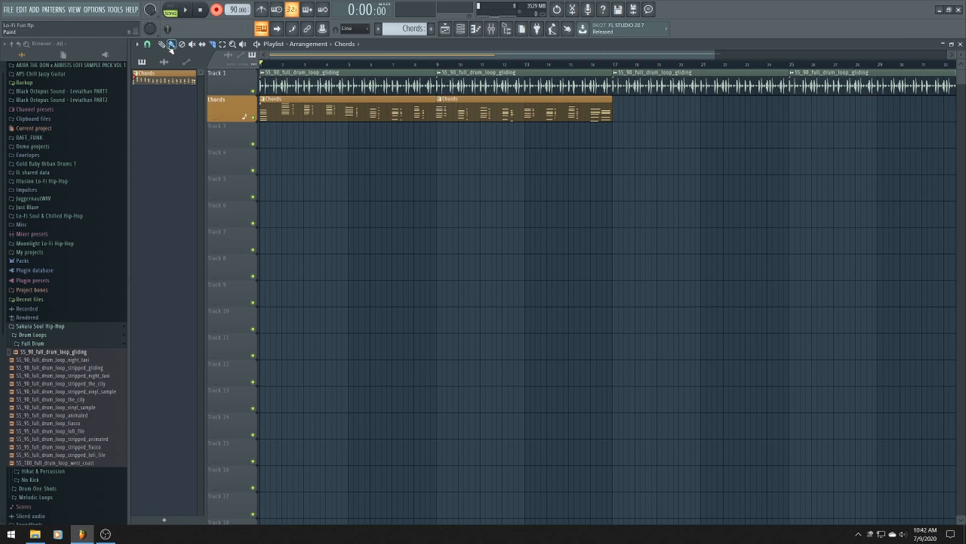
# Delete the first Chords clip and move the second one to bar 1 of the Chords track
pyautogui.rightClick(349, 116)
pyautogui.moveTo(498, 110); pyautogui.dragTo(321, 105)
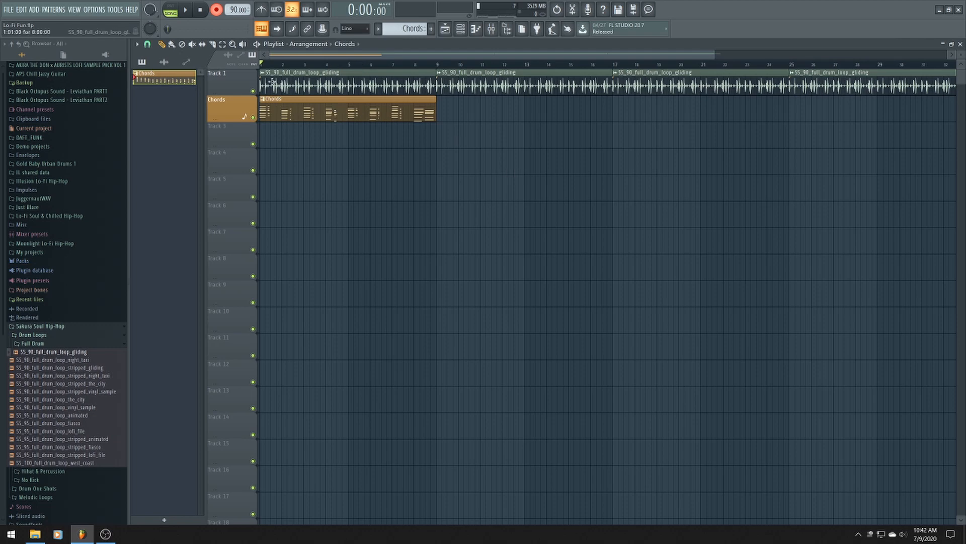
# Delete the notes in bars 1 to 8 of the Chords pattern in the piano roll and return to the playlist
pyautogui.doubleClick(309, 111)
pyautogui.press('space')
pyautogui.scroll(-4, 503, 107)
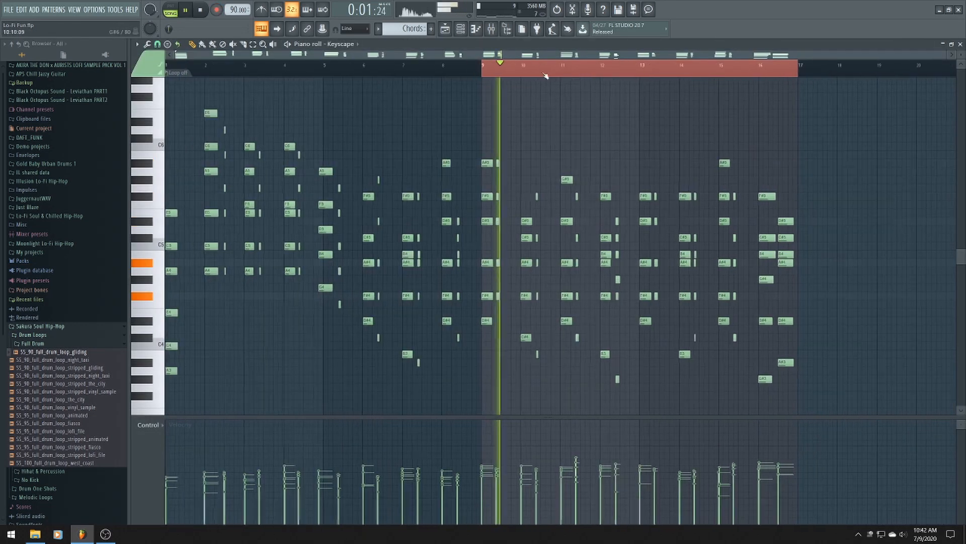
pyautogui.click(447, 30)
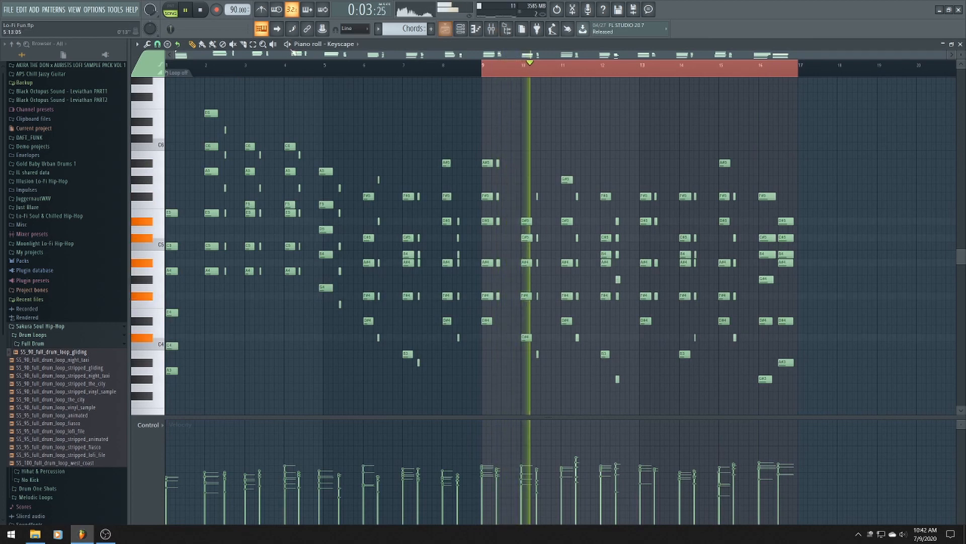
pyautogui.moveTo(460, 110); pyautogui.dragTo(167, 377)
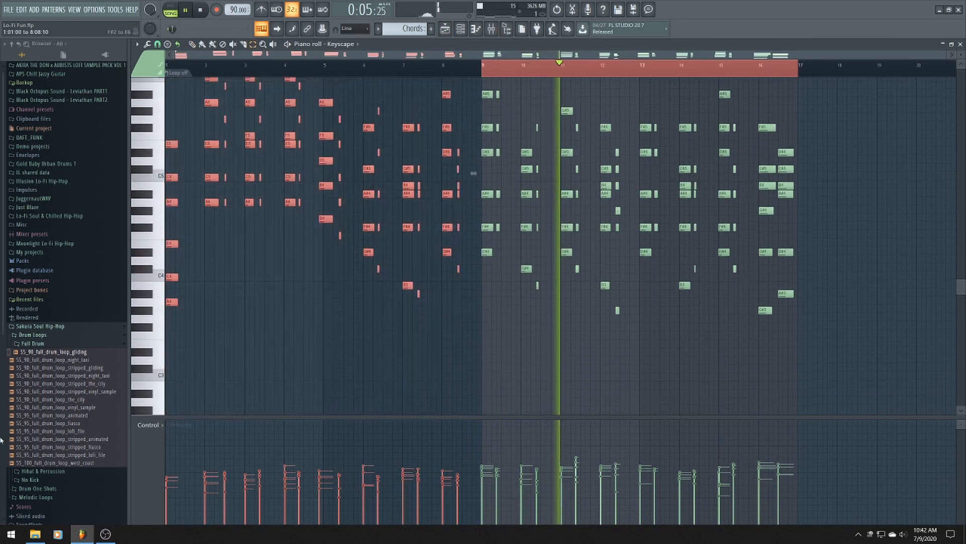
pyautogui.press('Delete')
pyautogui.scroll(1, 616, 367)
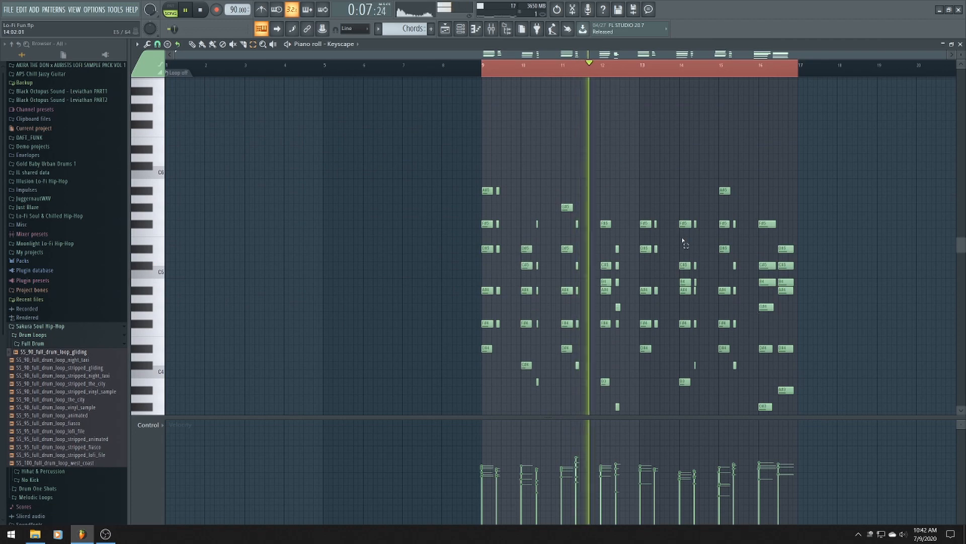
pyautogui.hotkey('ctrl', 'a')
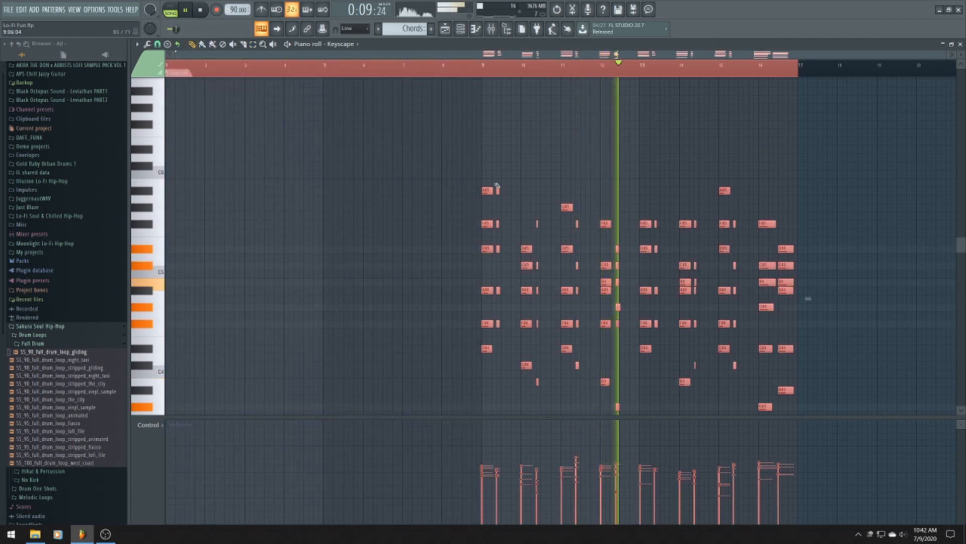
pyautogui.click(449, 33)
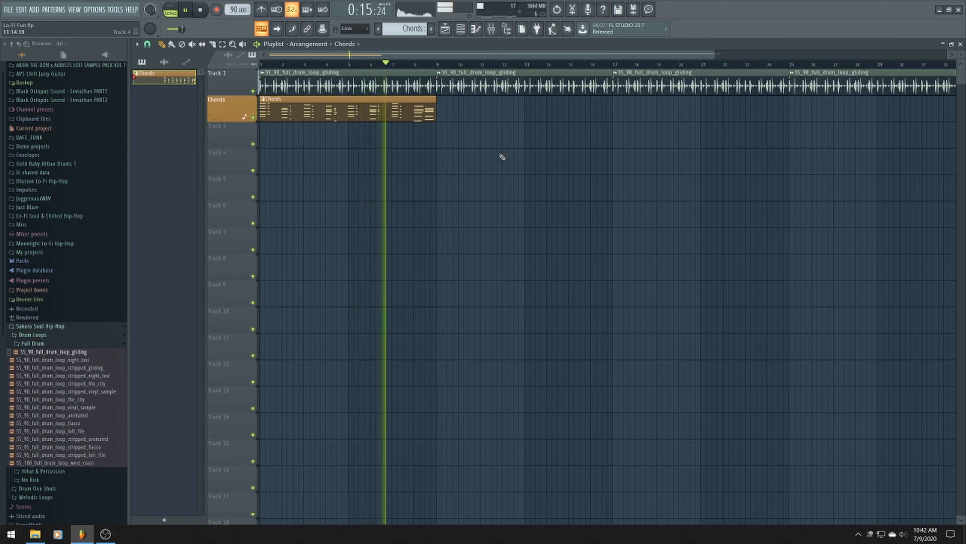
# Stop playback, add a second Chords clip at bar 9 and make it unique
pyautogui.scroll(3, 463, 164)
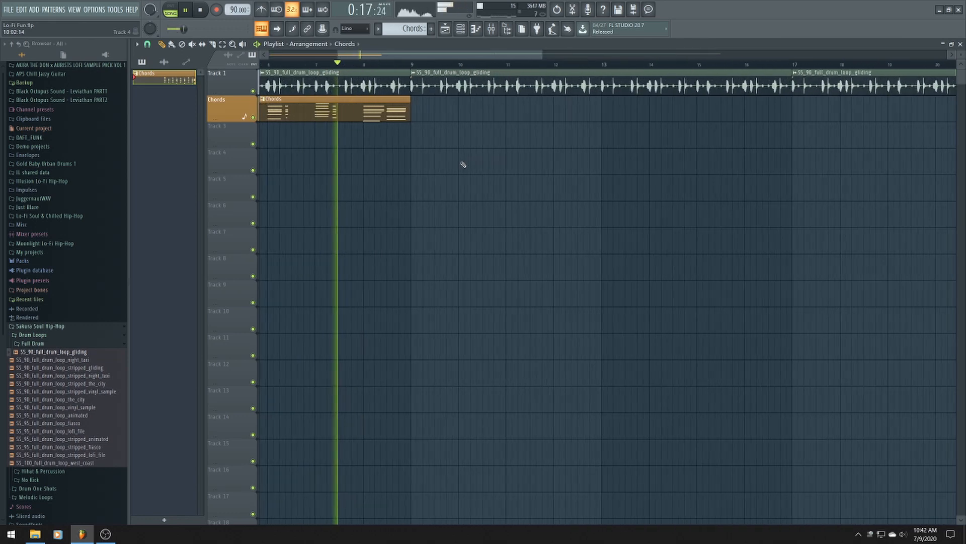
pyautogui.scroll(-2, 448, 167)
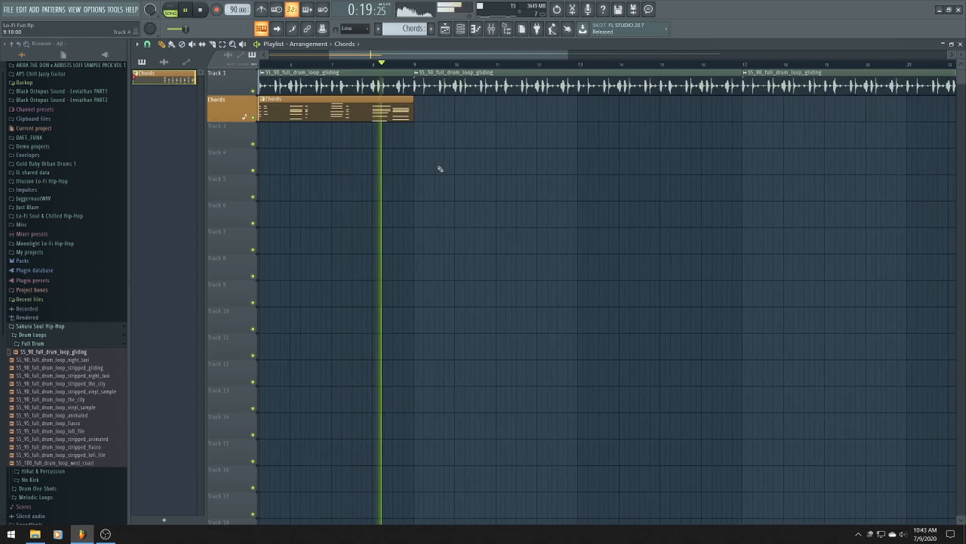
pyautogui.scroll(-1, 441, 169)
pyautogui.scroll(-4, 433, 171)
pyautogui.press('space')
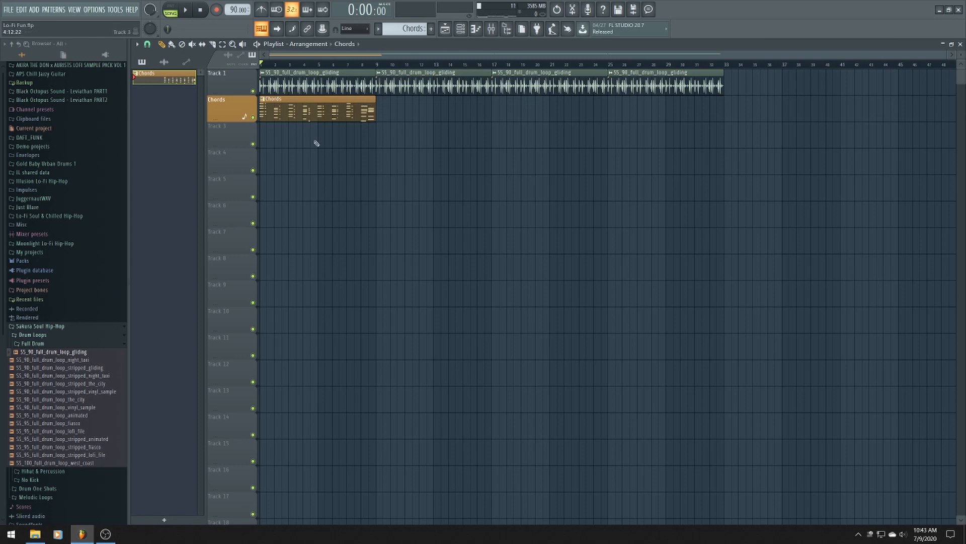
pyautogui.click(385, 113)
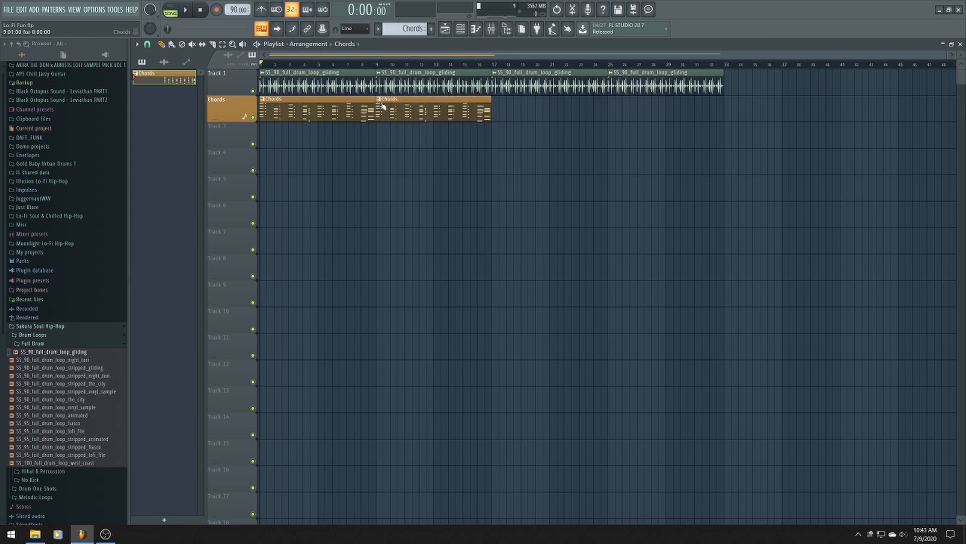
pyautogui.click(379, 99)
pyautogui.click(422, 157)
# Clear all notes from the Chords #2 pattern and lengthen its clip to end at bar 17
pyautogui.doubleClick(411, 101)
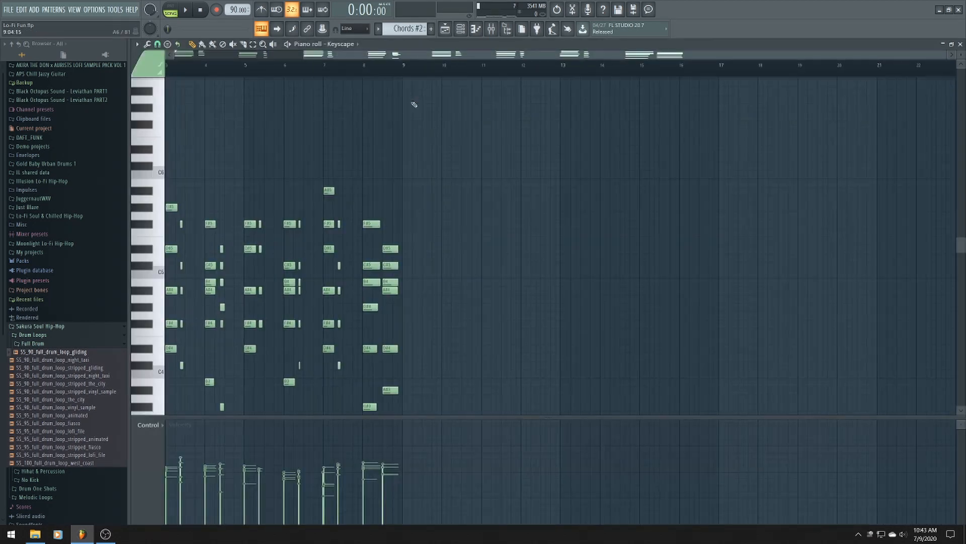
pyautogui.press('Delete')
pyautogui.moveTo(504, 55); pyautogui.dragTo(347, 61)
pyautogui.click(445, 29)
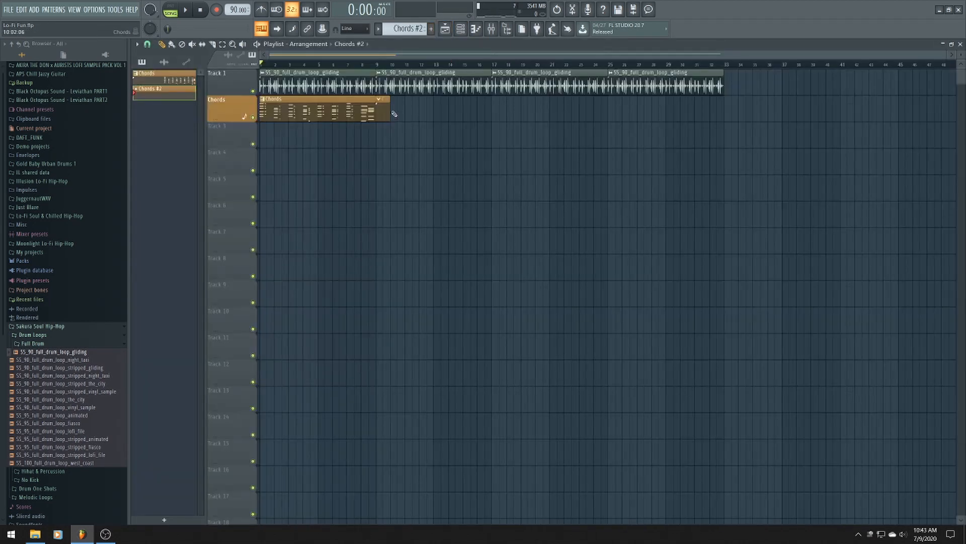
pyautogui.moveTo(389, 115); pyautogui.dragTo(489, 117)
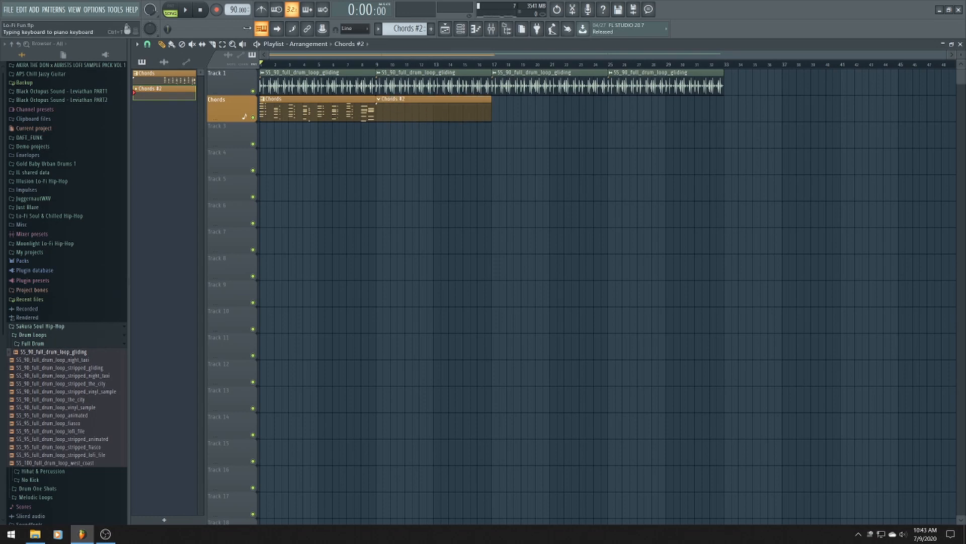
# Record new sustained chords into the Chords #2 pattern, starting playback from the middle of bar 8
pyautogui.press('r')
pyautogui.click(584, 169)
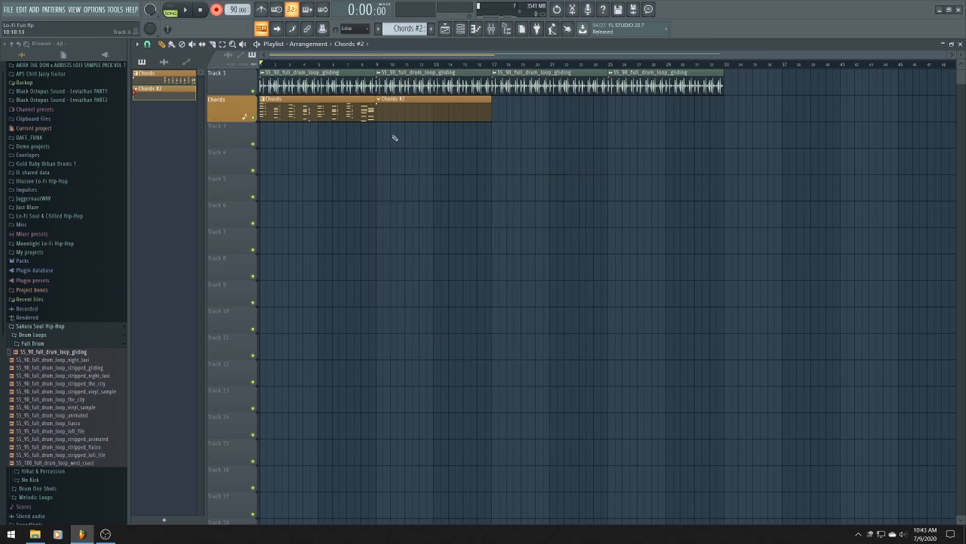
pyautogui.scroll(3, 382, 65)
pyautogui.click(373, 65)
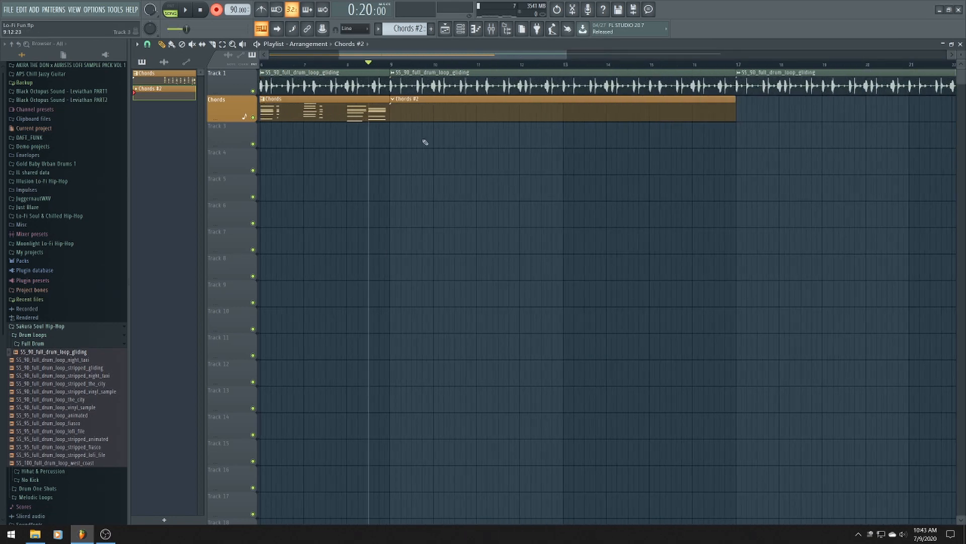
pyautogui.press('space')
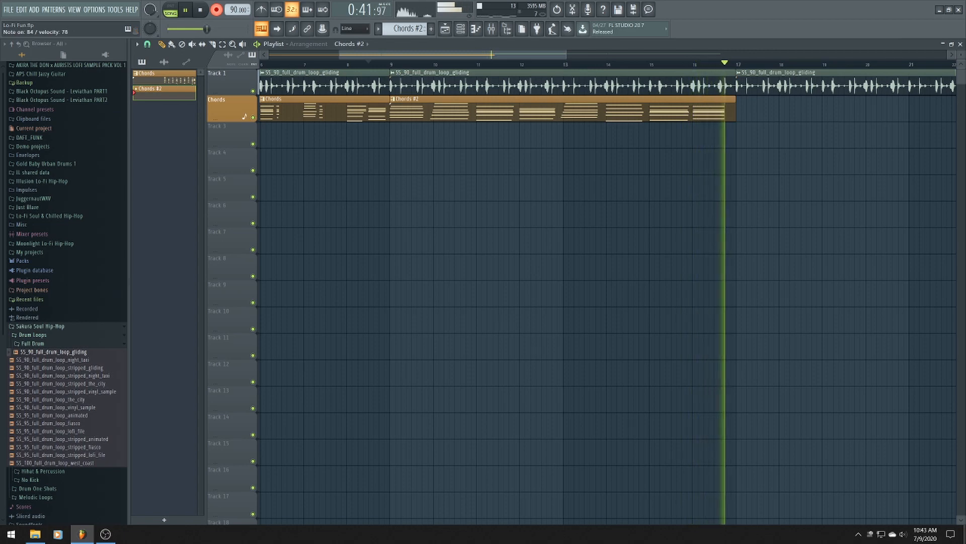
pyautogui.press('space')
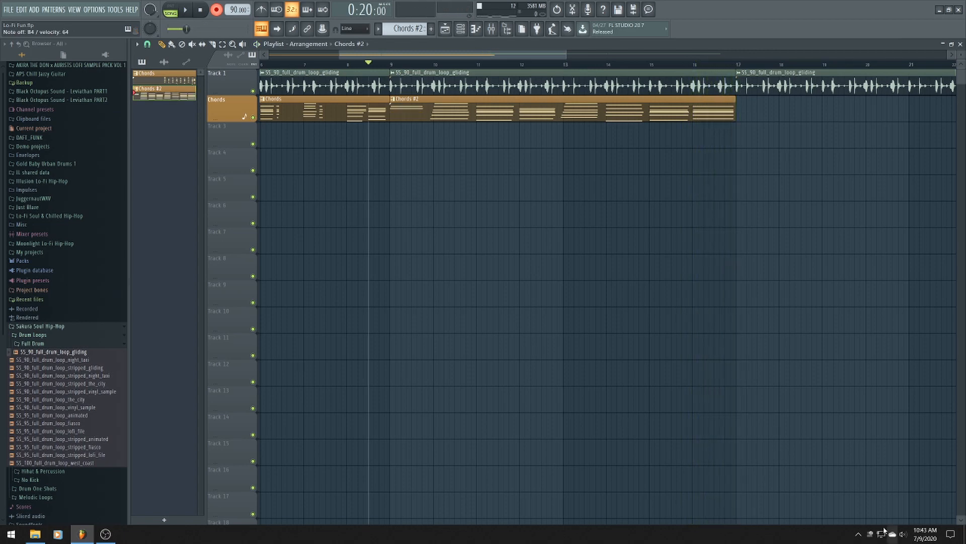
# Move the Chords clip to about bar 30 of Track 4, and place Chords #2 clips at bars 1 and 9 of the Chords track
pyautogui.scroll(-4, 613, 295)
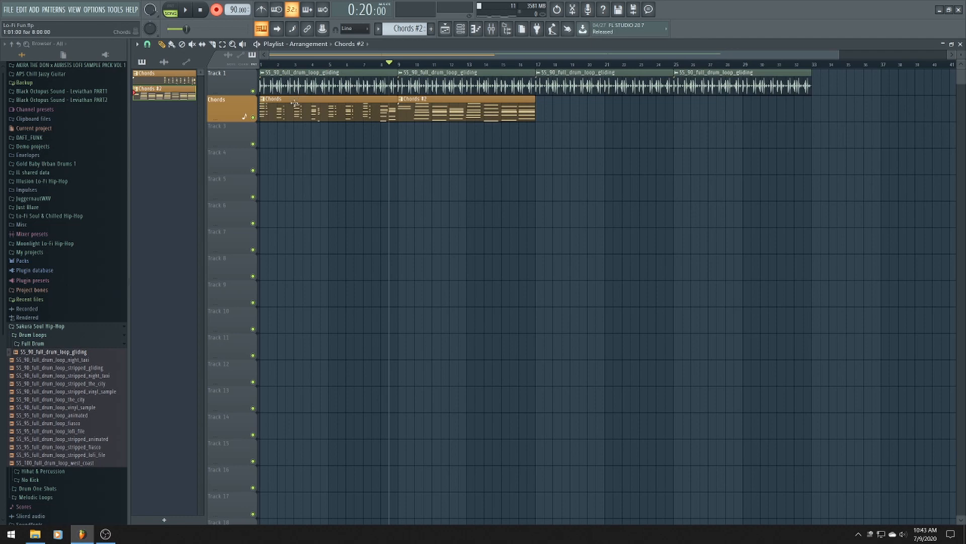
pyautogui.moveTo(322, 99); pyautogui.dragTo(822, 151)
pyautogui.moveTo(460, 99); pyautogui.dragTo(321, 125)
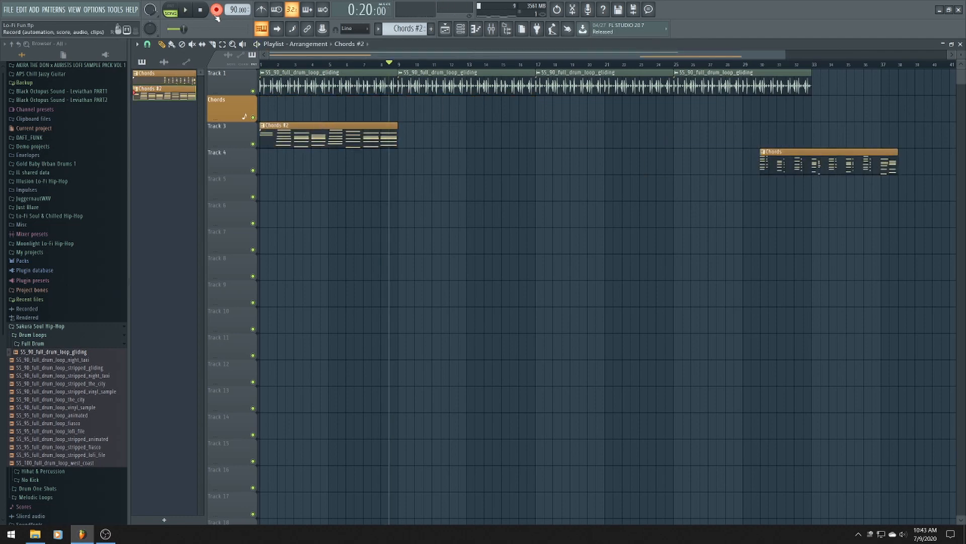
pyautogui.press('r')
pyautogui.click(583, 169)
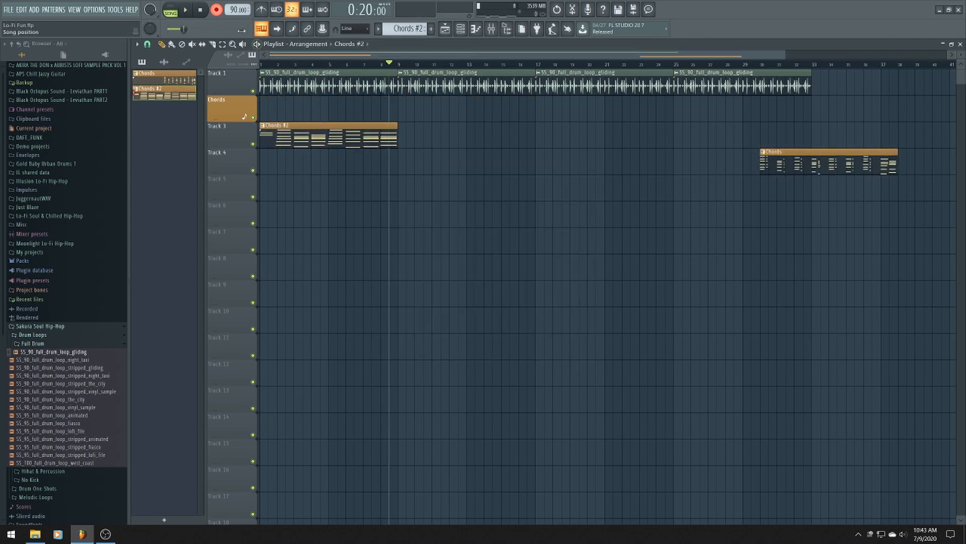
pyautogui.moveTo(294, 119); pyautogui.dragTo(296, 104)
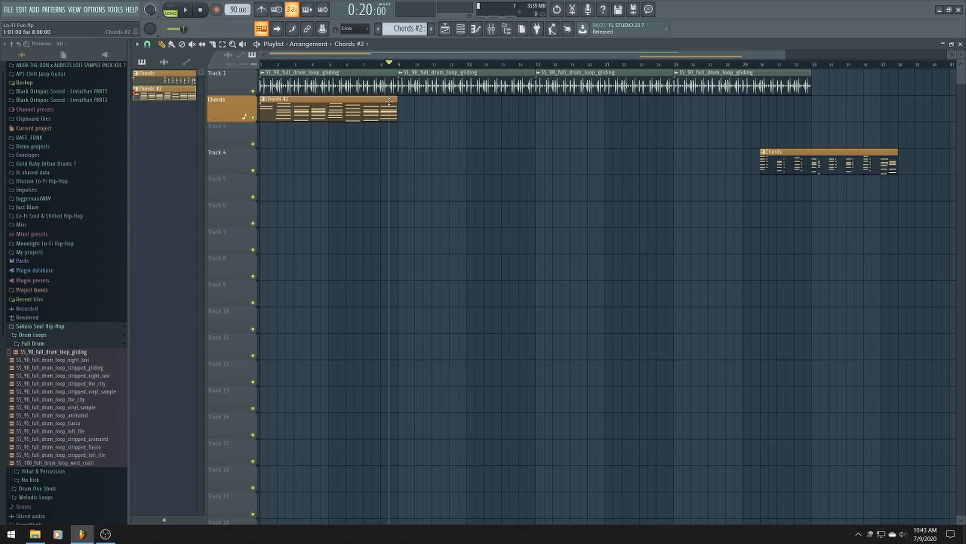
pyautogui.click(402, 102)
# Add A#4, F#4 and D#4 notes with slightly staggered starts to the first chord of the Chords #2 pattern
pyautogui.click(263, 64)
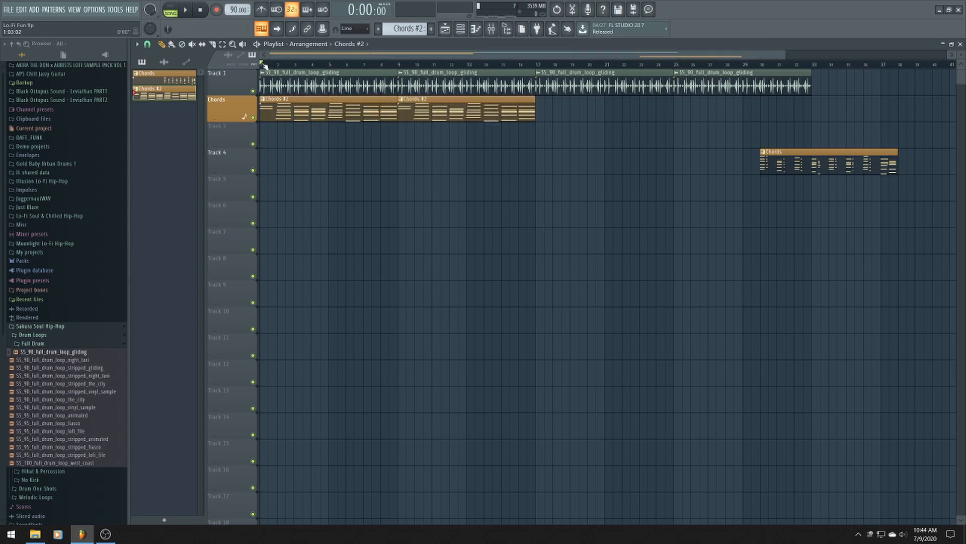
pyautogui.press('space')
pyautogui.press('space')
pyautogui.press('space')
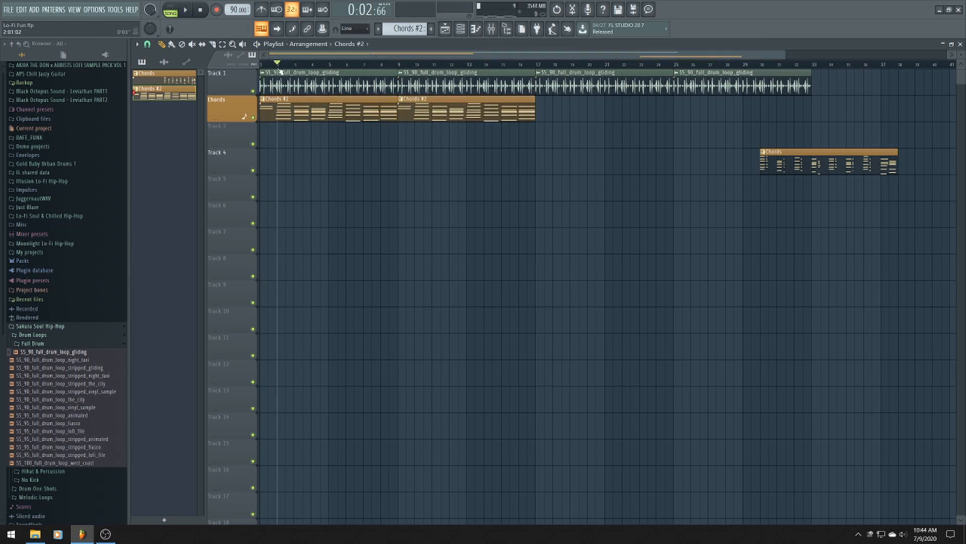
pyautogui.press('space')
pyautogui.doubleClick(283, 104)
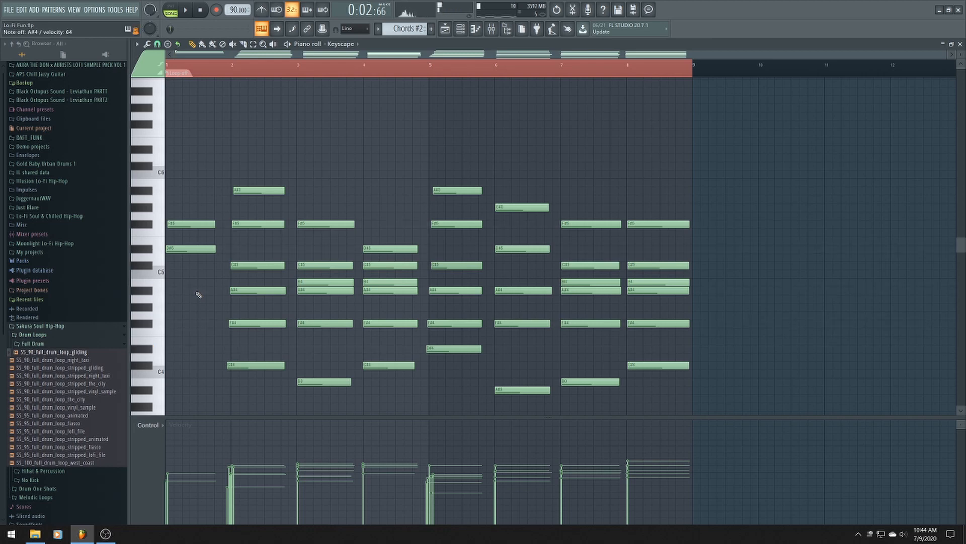
pyautogui.click(176, 290)
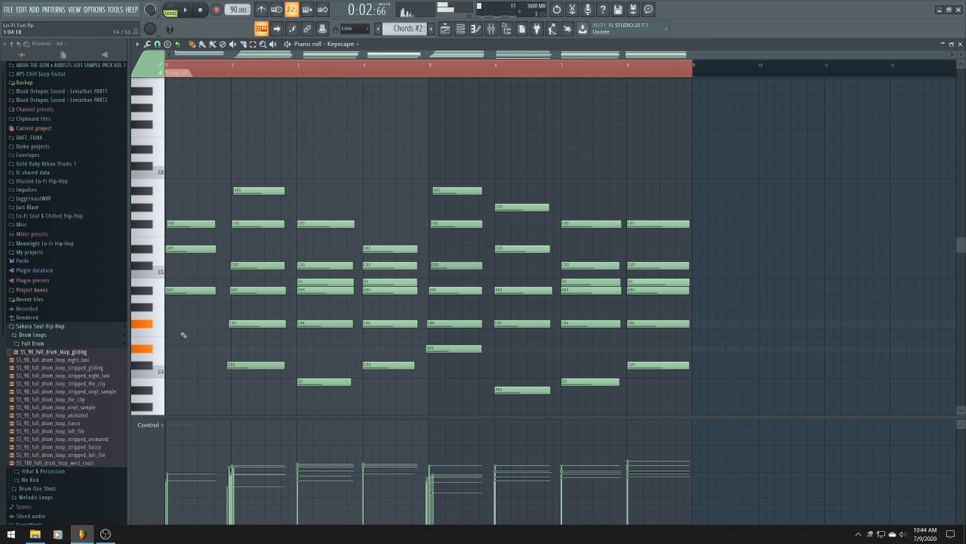
pyautogui.click(172, 324)
pyautogui.click(172, 348)
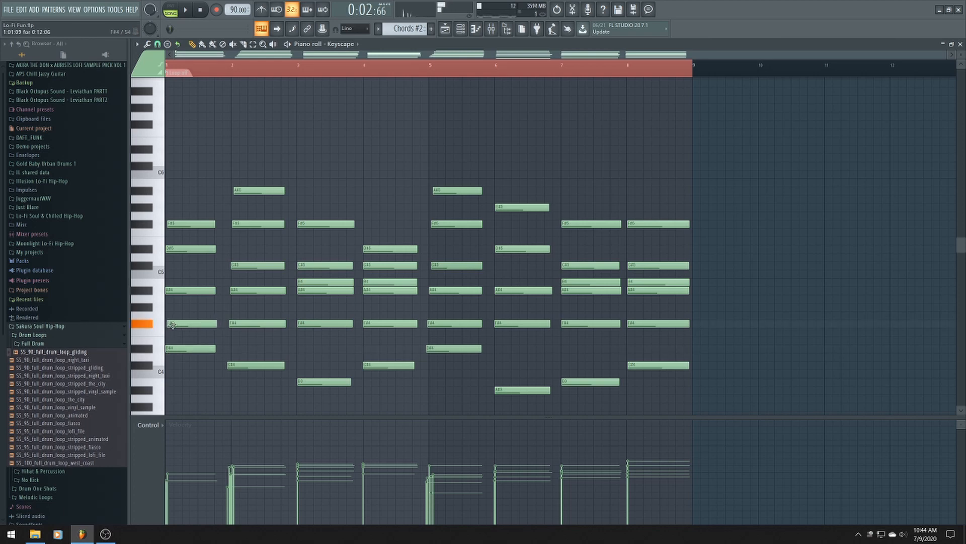
pyautogui.moveTo(170, 291); pyautogui.dragTo(172, 292)
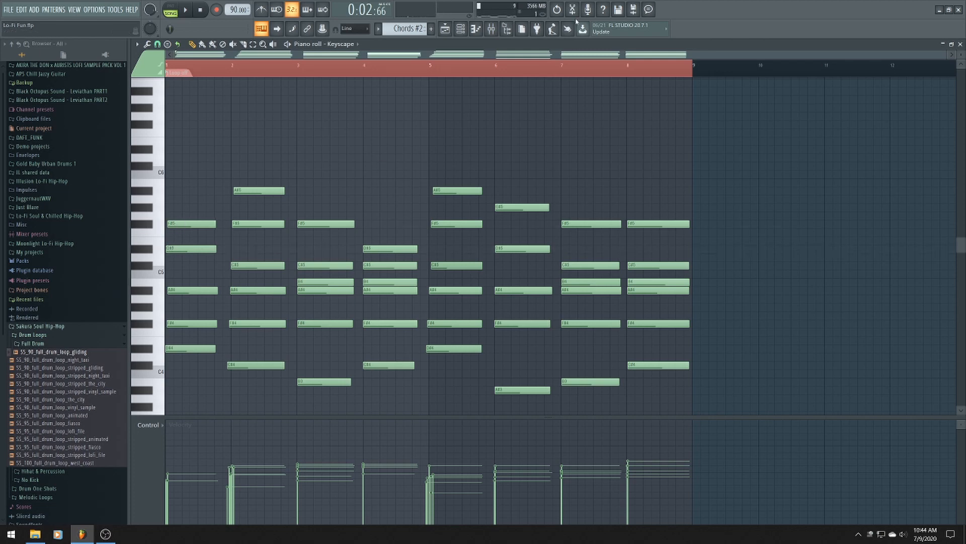
pyautogui.click(445, 29)
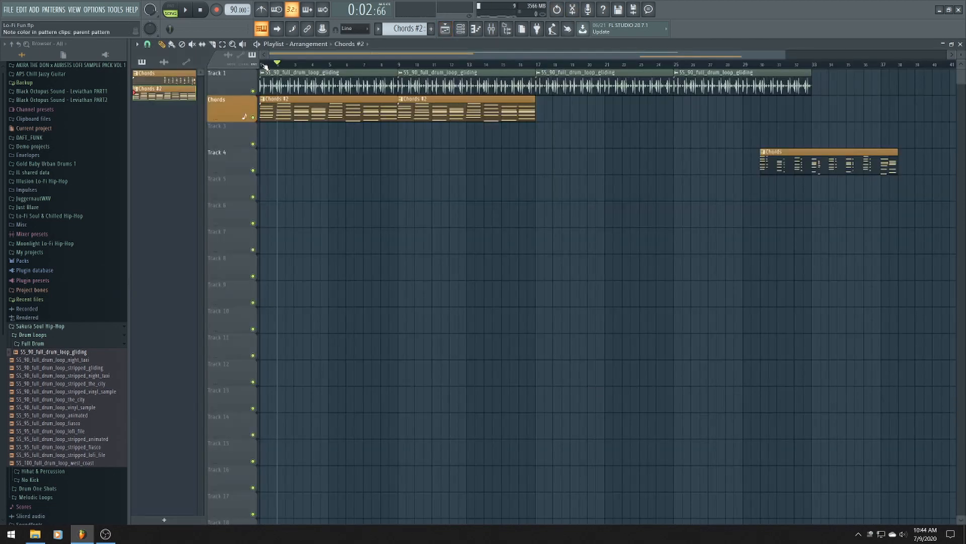
# Play the song and examine the timing and lengths of the Chords #2 notes in the piano roll
pyautogui.press('space')
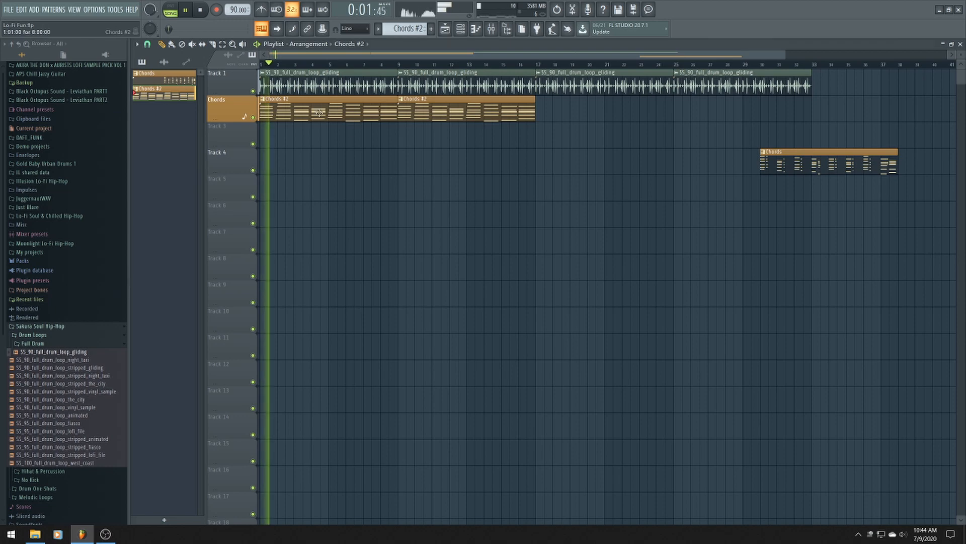
pyautogui.press('F7')
pyautogui.scroll(-2, 171, 470)
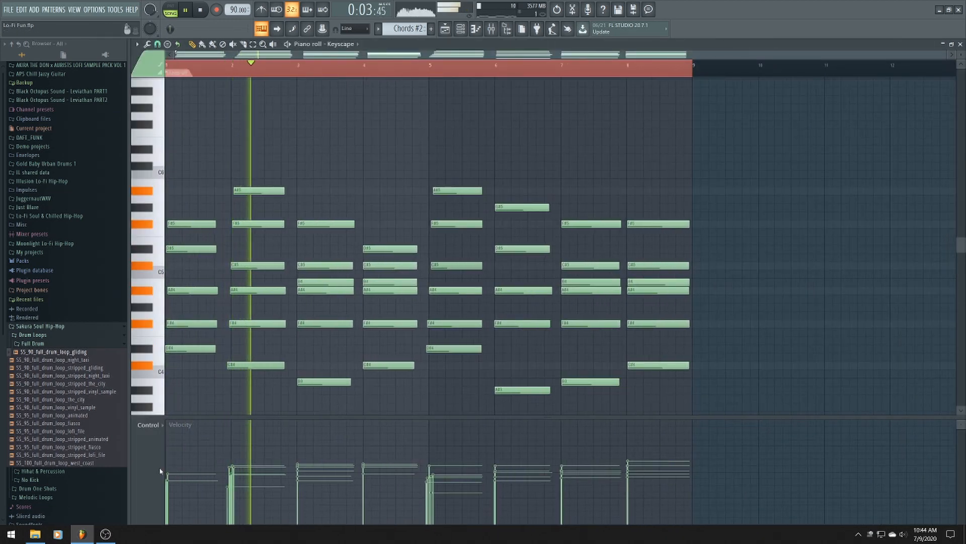
pyautogui.scroll(3, 169, 468)
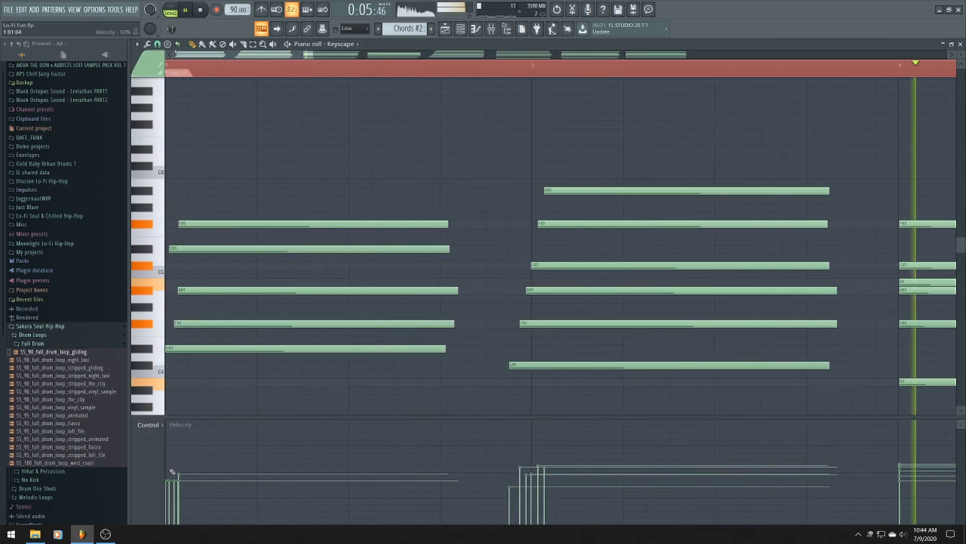
pyautogui.scroll(-3, 387, 443)
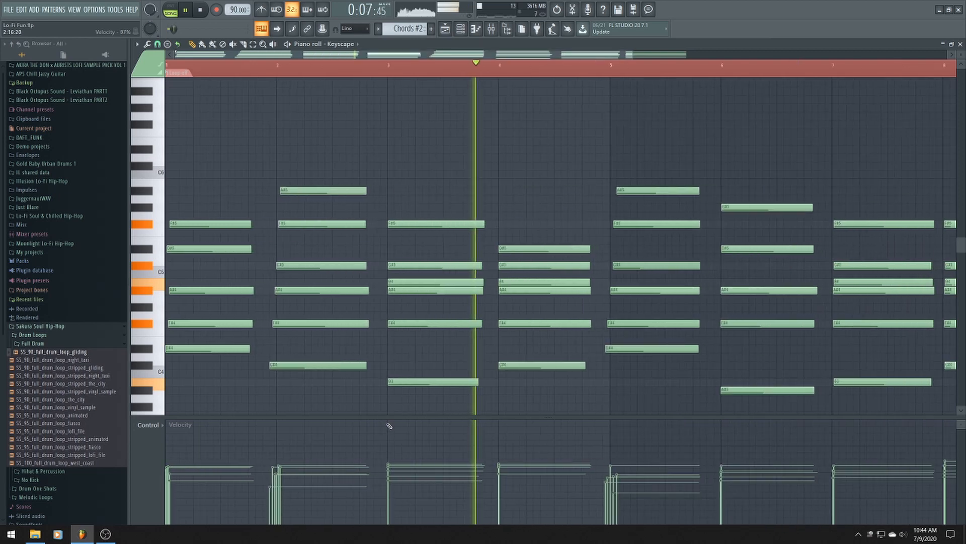
pyautogui.scroll(1, 512, 442)
pyautogui.scroll(1, 512, 442)
pyautogui.scroll(-3, 505, 466)
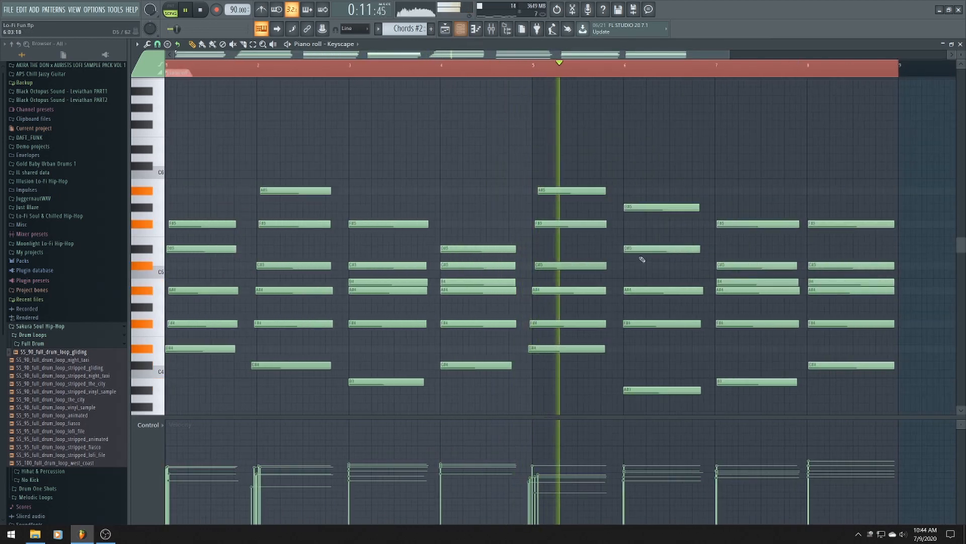
# Lengthen all the notes of the Chords #2 pattern slightly and listen to the result against the playlist
pyautogui.hotkey('ctrl', 'a')
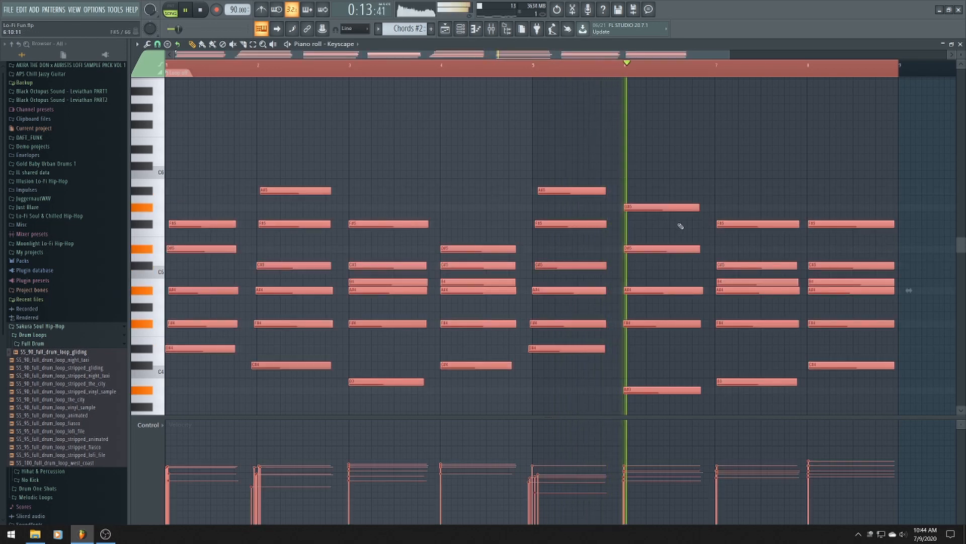
pyautogui.moveTo(700, 208); pyautogui.dragTo(704, 208)
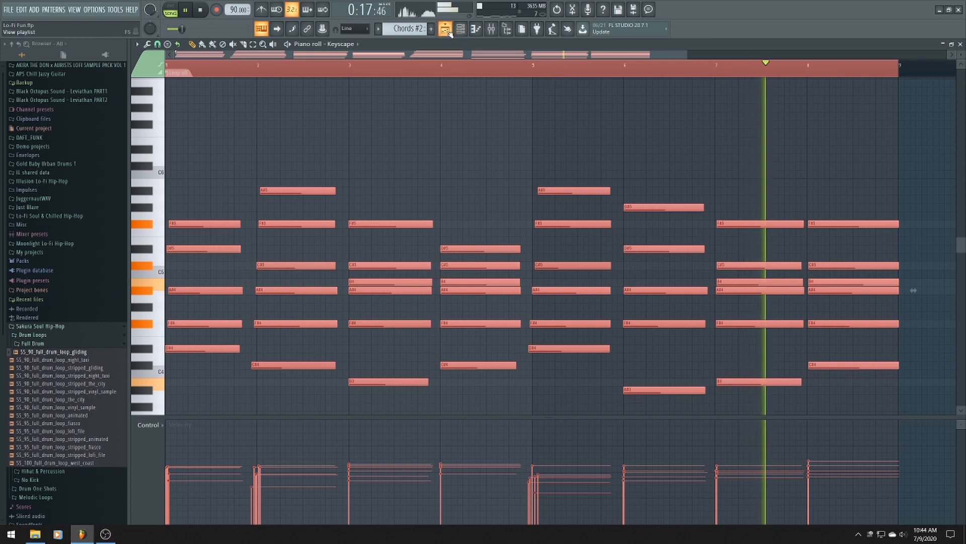
pyautogui.press('F5')
pyautogui.scroll(3, 466, 147)
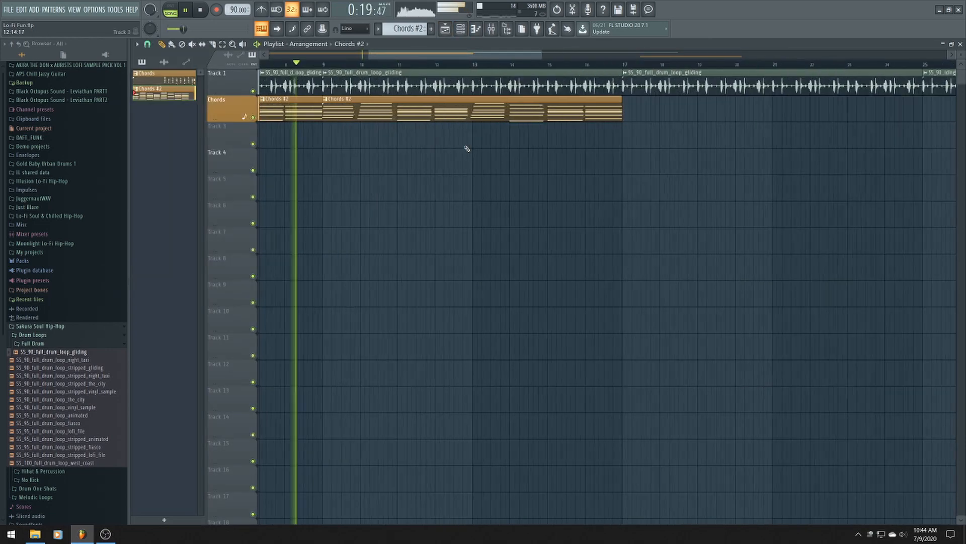
pyautogui.scroll(-4, 467, 148)
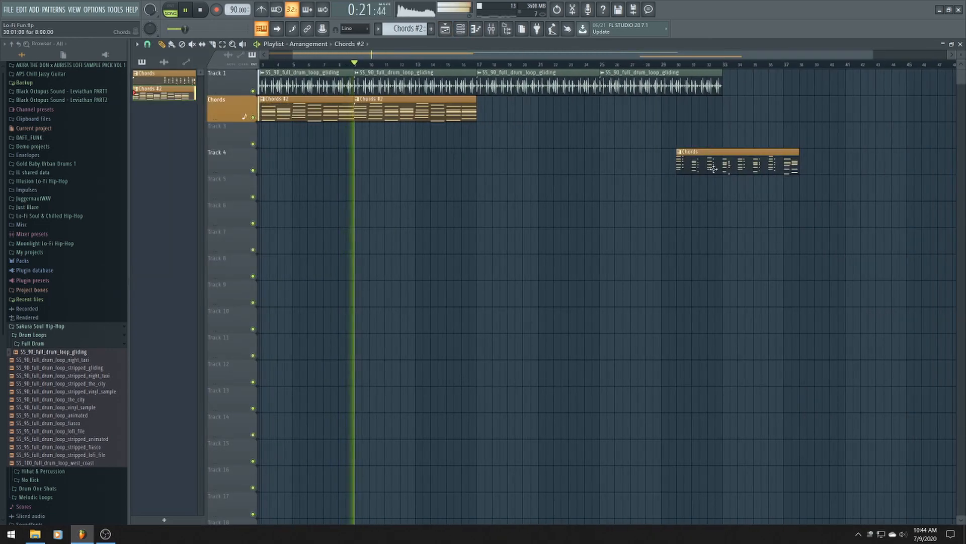
pyautogui.press('space')
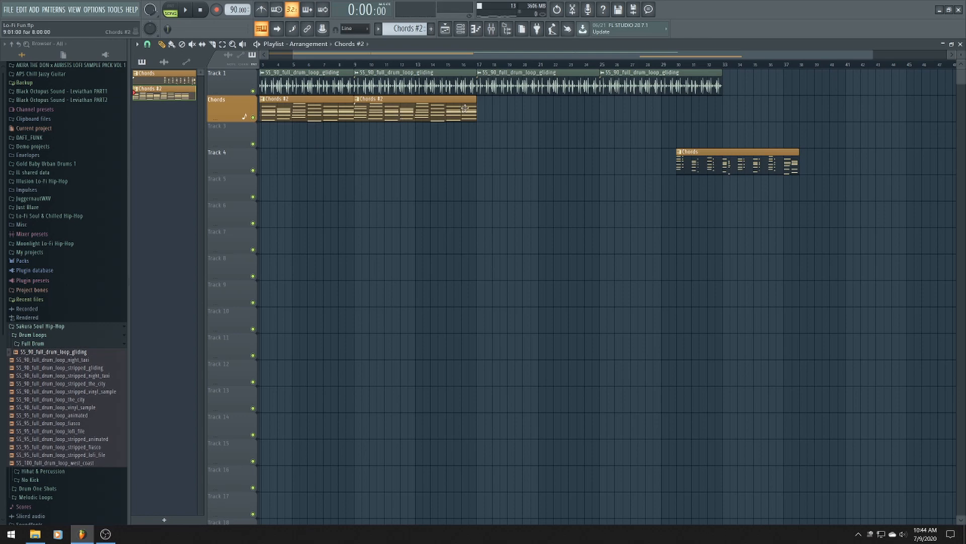
# Place two more Chords #2 clips at bars 17 and 25 of the Chords track
pyautogui.click(486, 109)
pyautogui.click(613, 109)
pyautogui.scroll(-1, 689, 145)
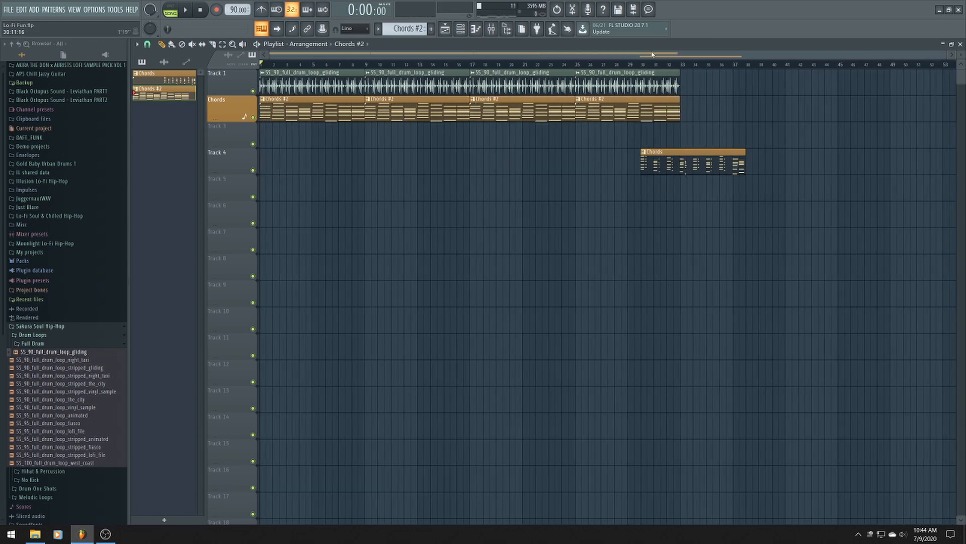
# Move the unused Chords clip to about bar 17 of Track 7 and collapse the Full Drum folder
pyautogui.click(673, 64)
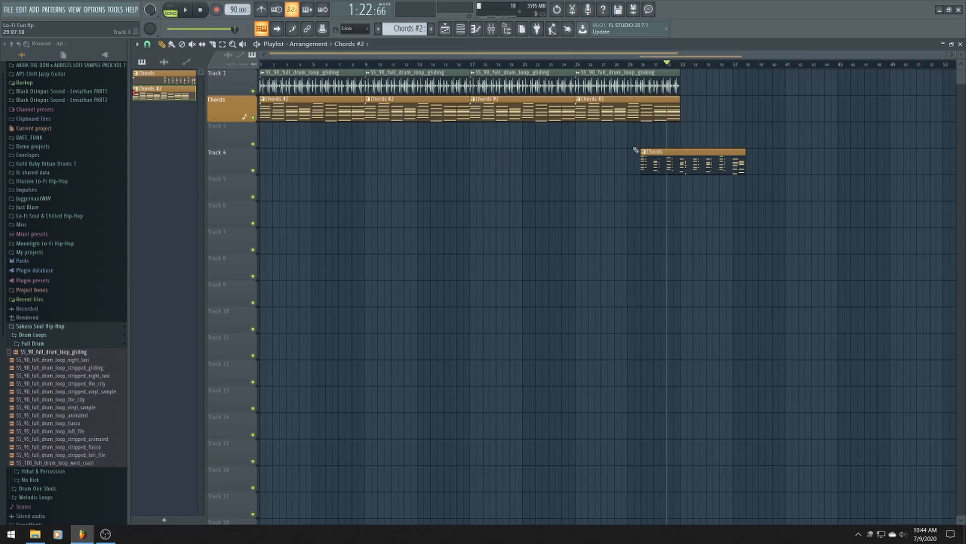
pyautogui.scroll(4, 496, 76)
pyautogui.scroll(-4, 755, 134)
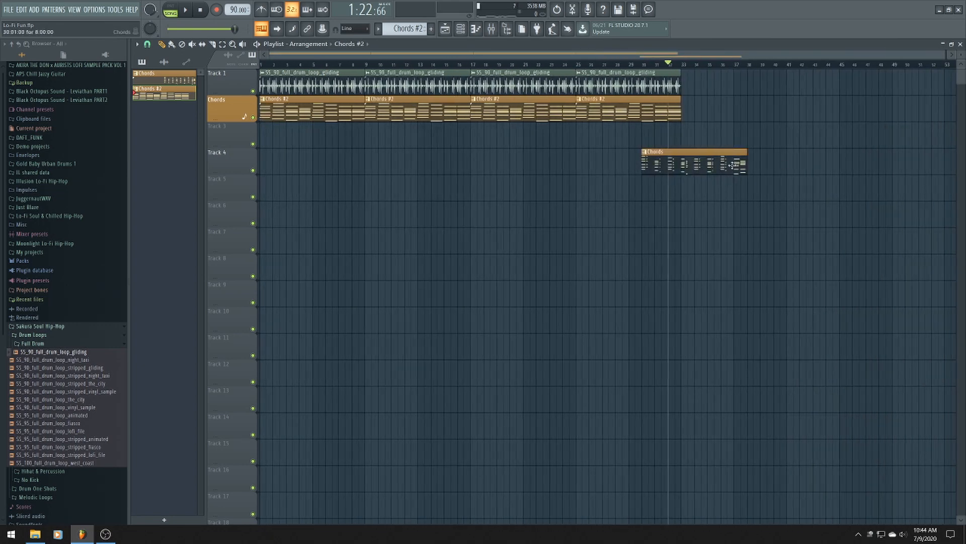
pyautogui.moveTo(732, 165); pyautogui.dragTo(568, 244)
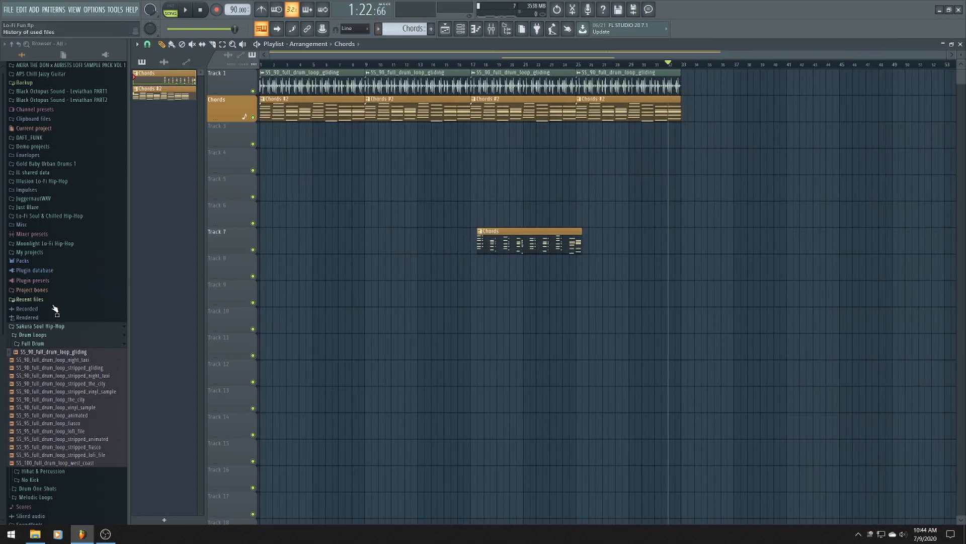
pyautogui.click(50, 344)
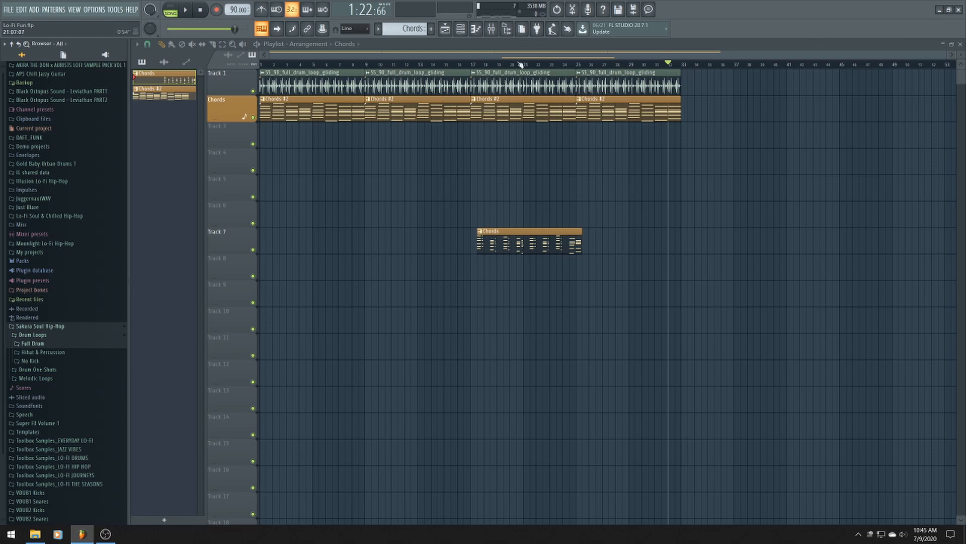
# Create a new orange pattern named Bass and place its clip at bar 9 of Track 3
pyautogui.click(432, 28)
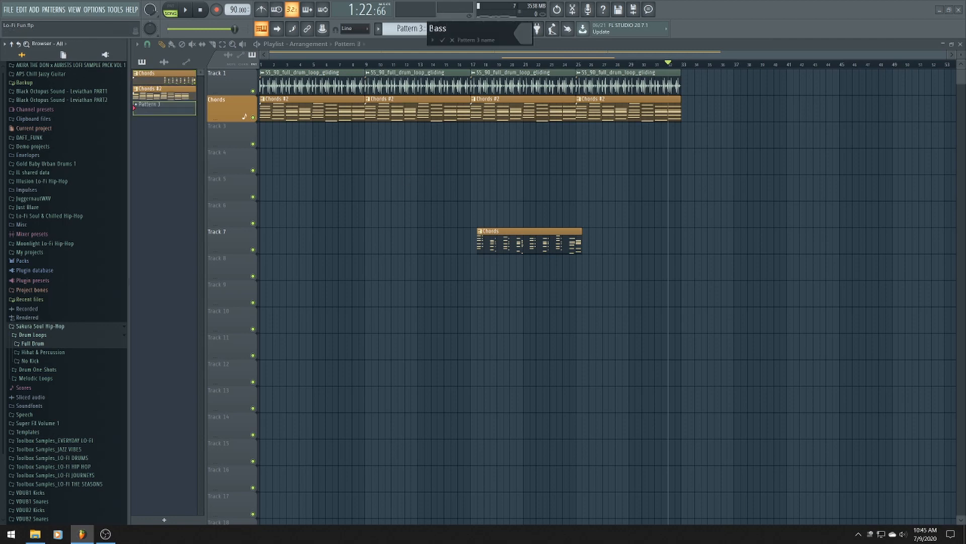
pyautogui.click(525, 35)
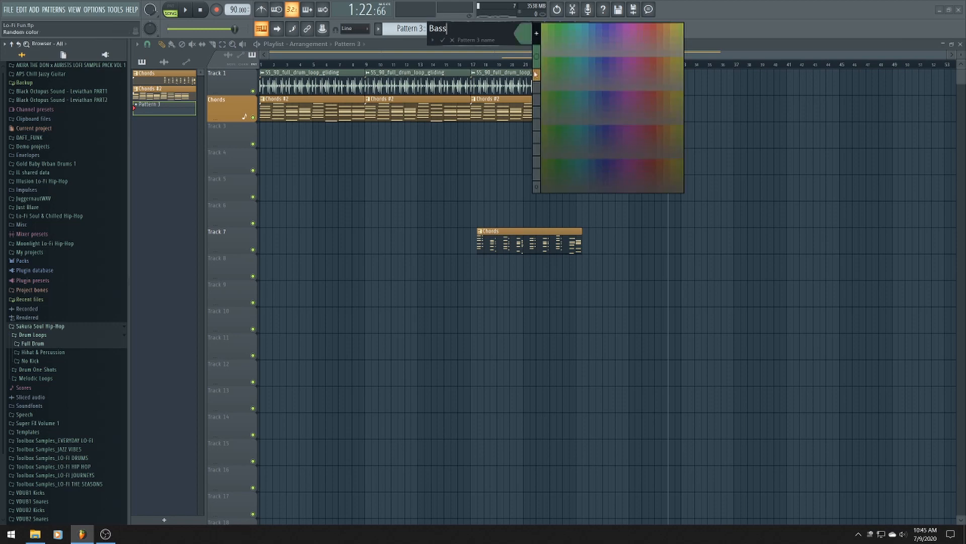
pyautogui.click(537, 77)
pyautogui.press('Return')
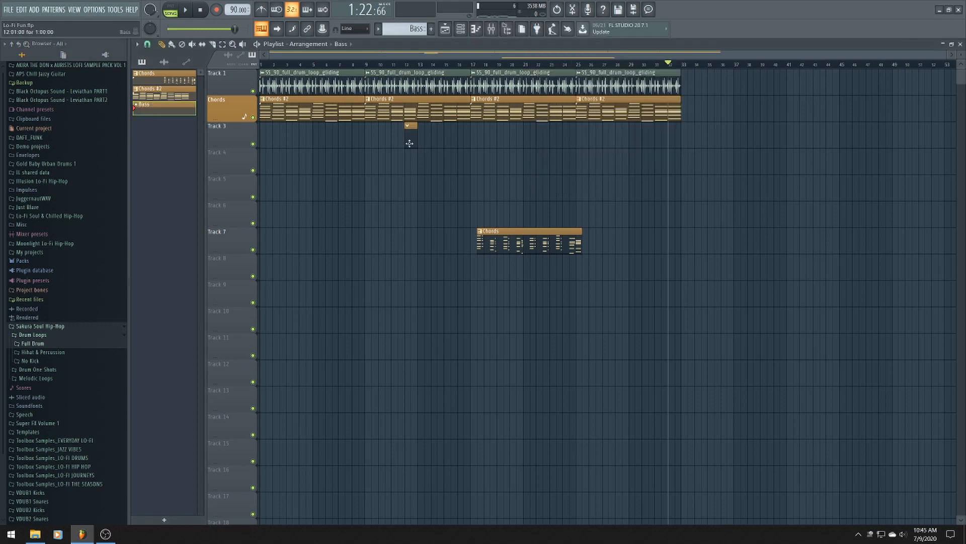
pyautogui.click(370, 135)
# Load Trilian's Retro 60's - Full Range patch from Bass Instruments, Bass - Electric Fingered, and adjust the Trilian channel's panning
pyautogui.click(464, 33)
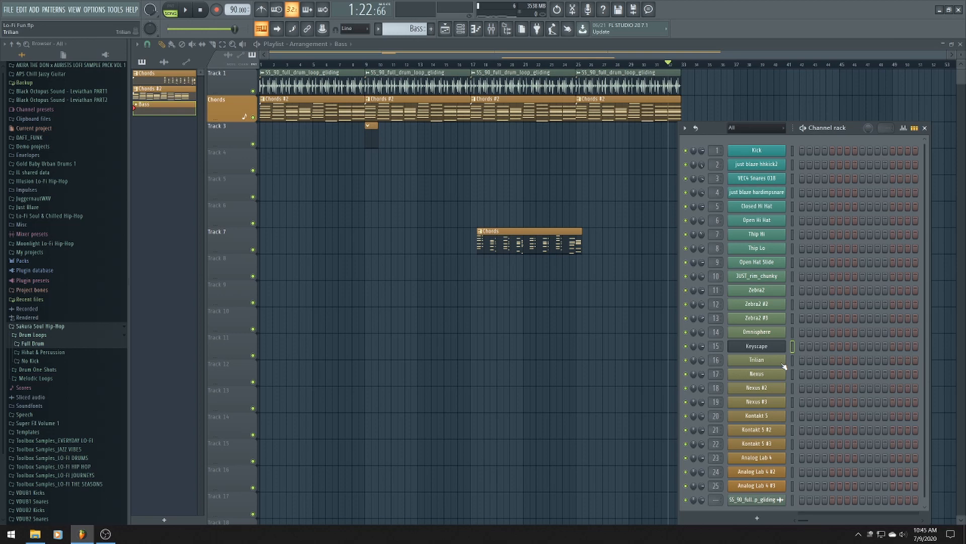
pyautogui.click(782, 363)
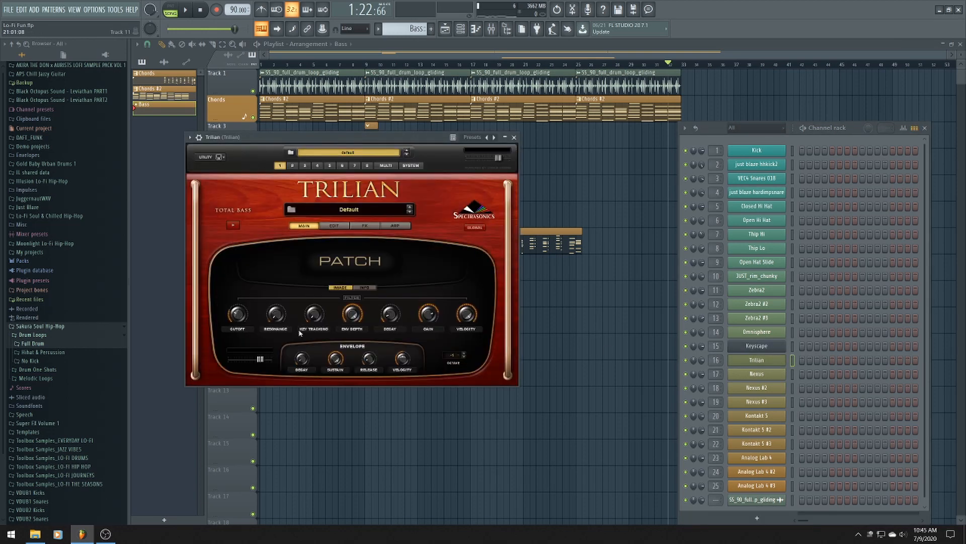
pyautogui.click(375, 210)
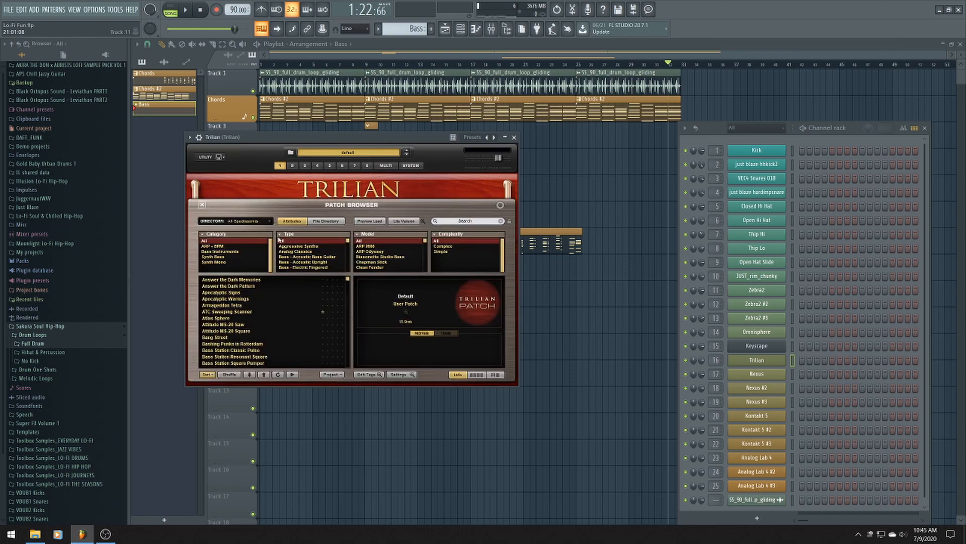
pyautogui.click(221, 252)
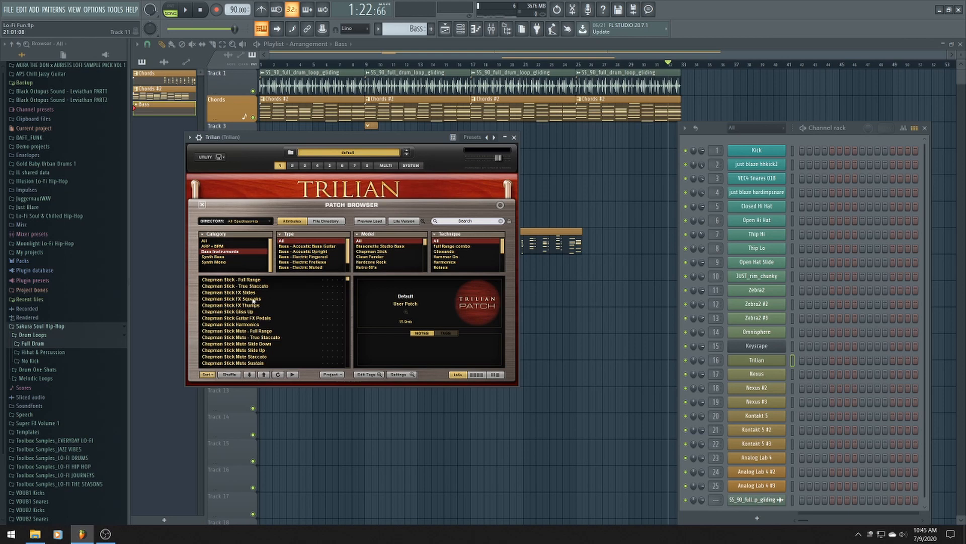
pyautogui.click(312, 257)
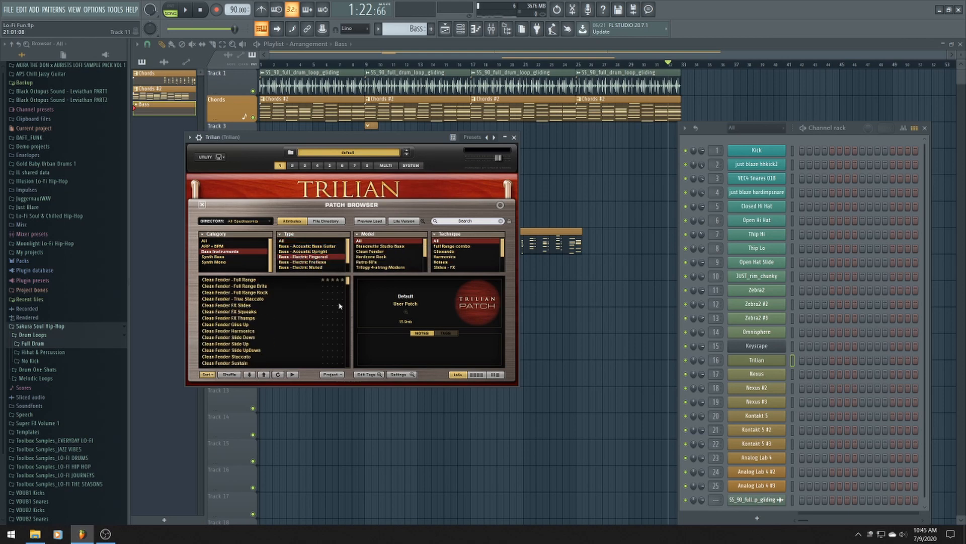
pyautogui.moveTo(347, 283); pyautogui.dragTo(347, 295)
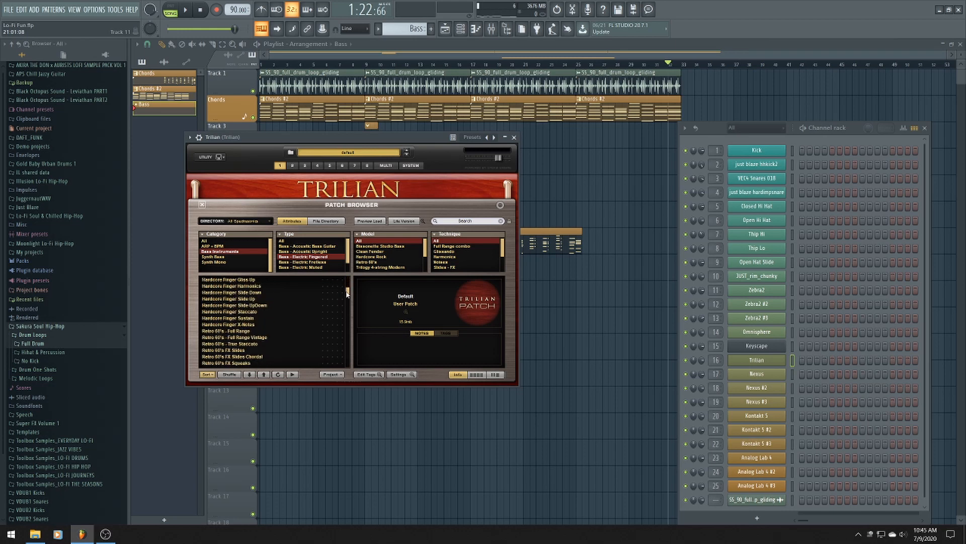
pyautogui.click(240, 331)
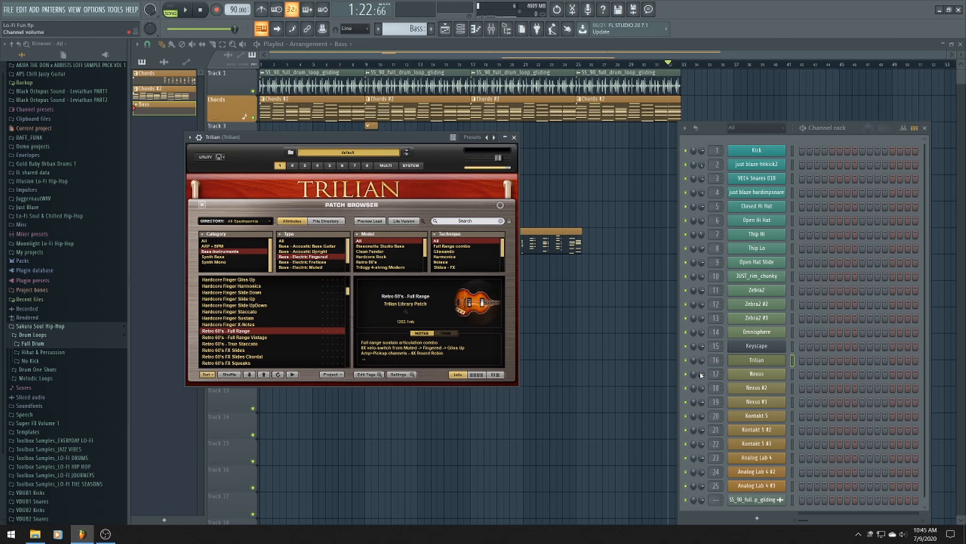
pyautogui.click(692, 363)
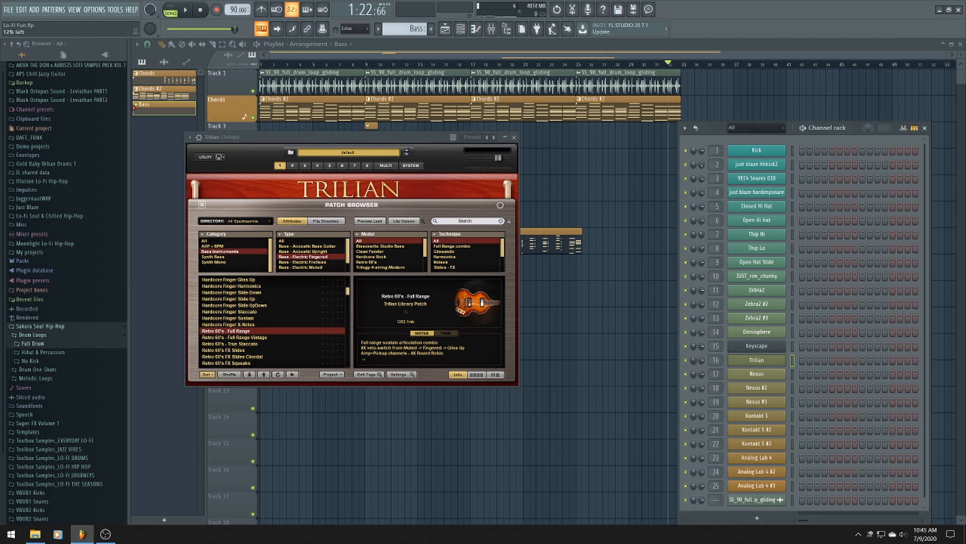
pyautogui.scroll(-2, 825, 388)
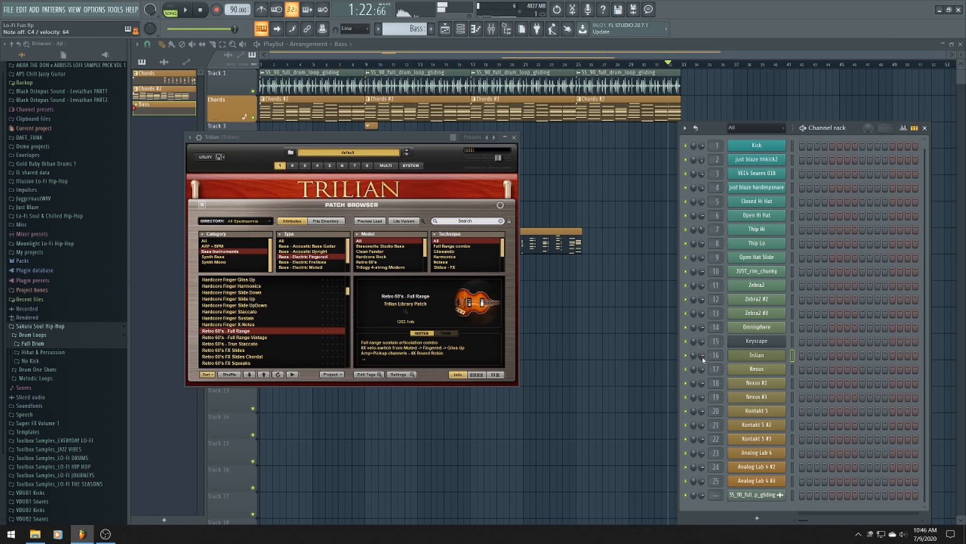
# Move the Bass clip to bar 1 of Track 3 and name and colour the track after the clip
pyautogui.click(300, 45)
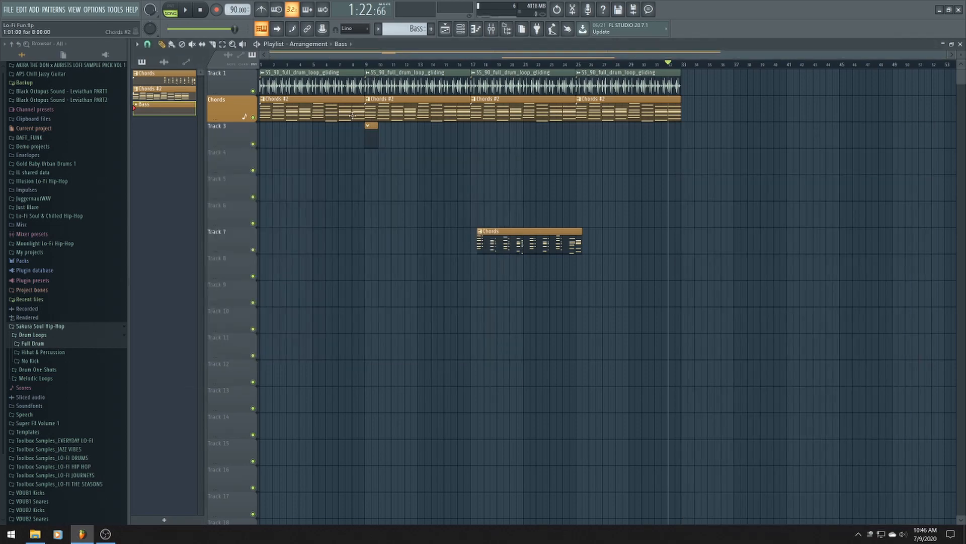
pyautogui.scroll(3, 367, 137)
pyautogui.hscroll(-3, 388, 161)
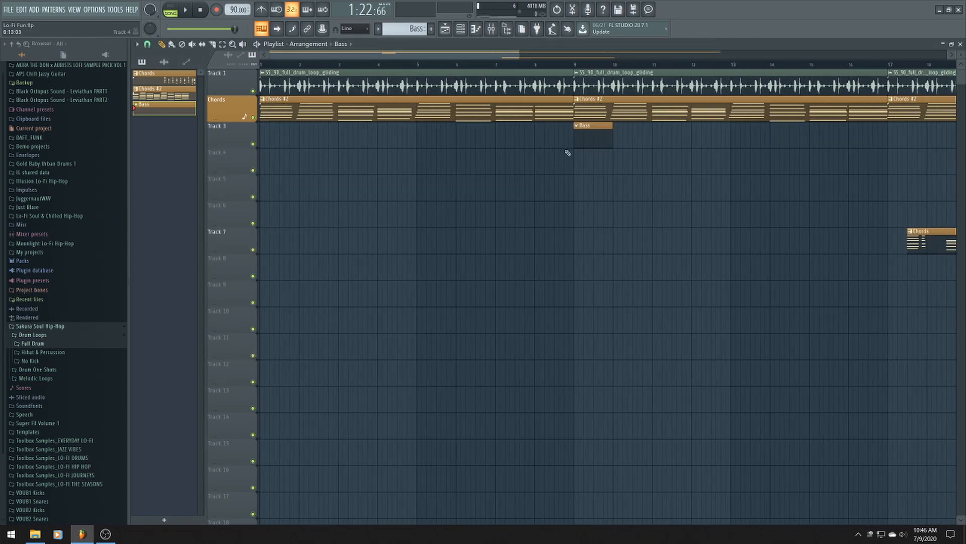
pyautogui.moveTo(586, 135); pyautogui.dragTo(288, 128)
pyautogui.rightClick(237, 139)
pyautogui.click(258, 151)
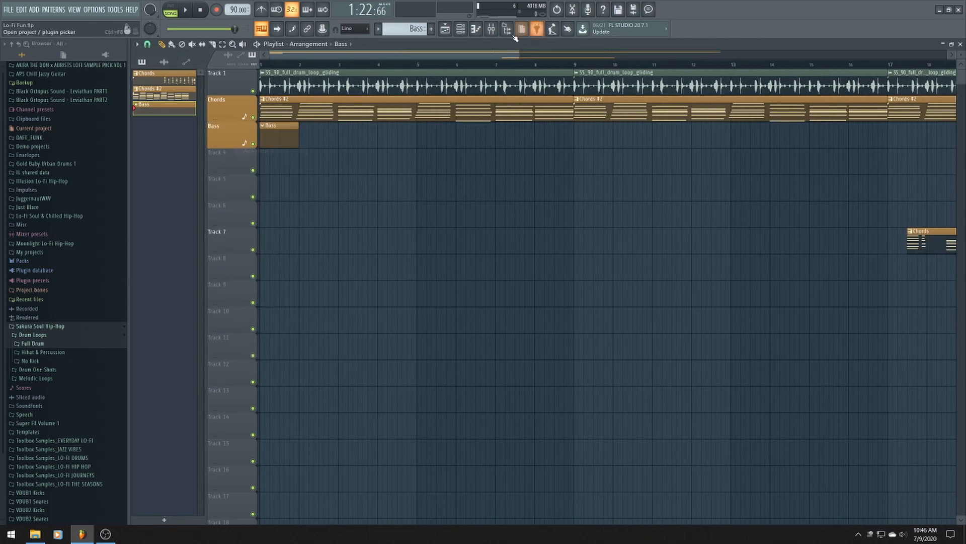
# Draw a D#4 note about half a bar long at the start of the Bass pattern and return to the playlist
pyautogui.click(476, 30)
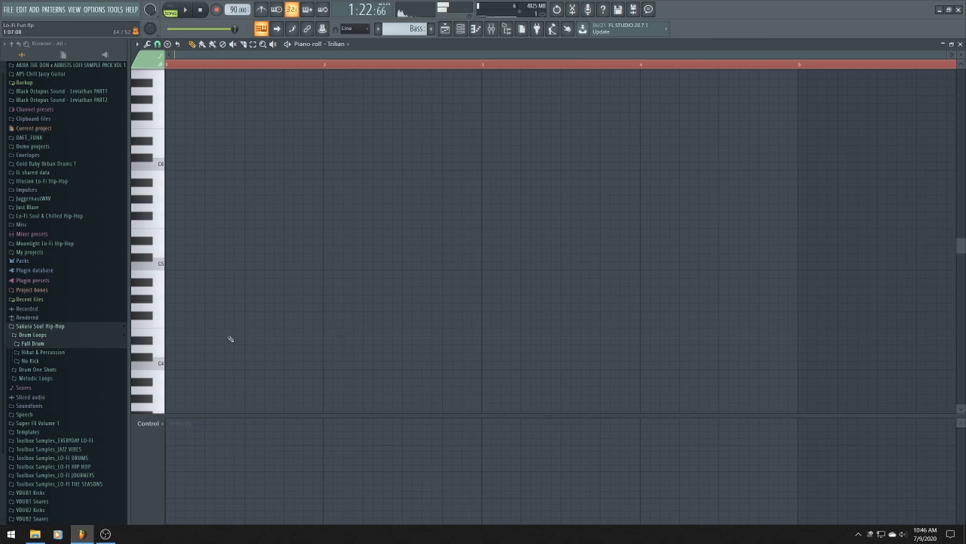
pyautogui.scroll(-5, 226, 360)
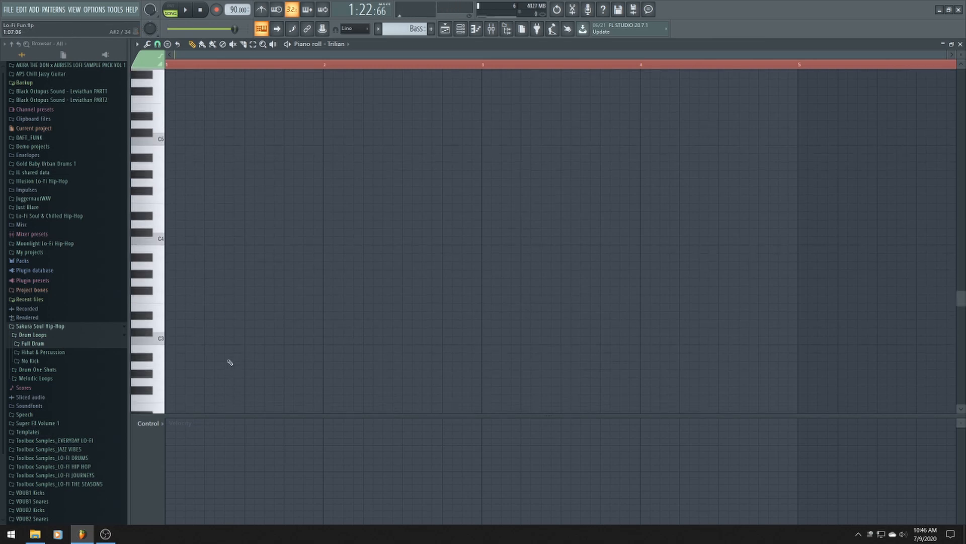
pyautogui.click(176, 220)
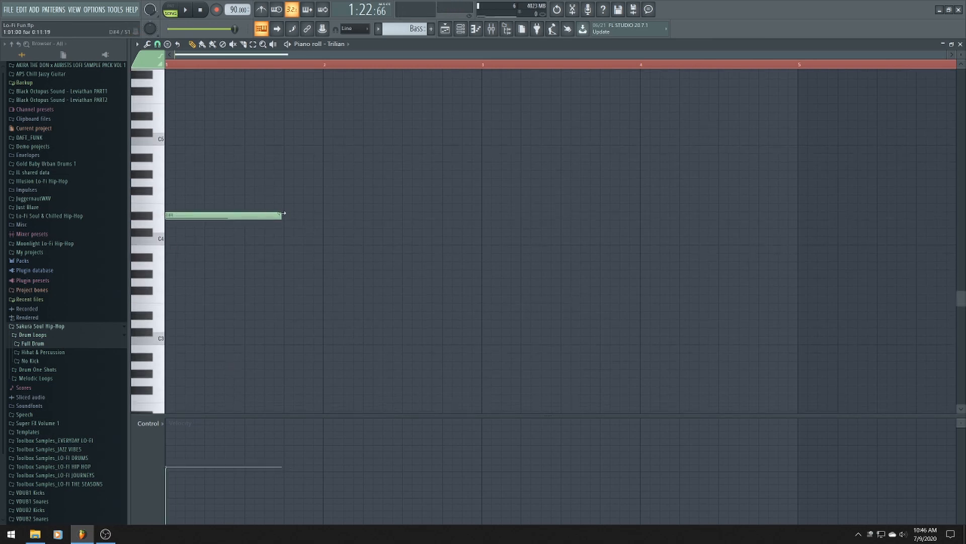
pyautogui.moveTo(283, 213); pyautogui.dragTo(237, 212)
pyautogui.scroll(5, 237, 274)
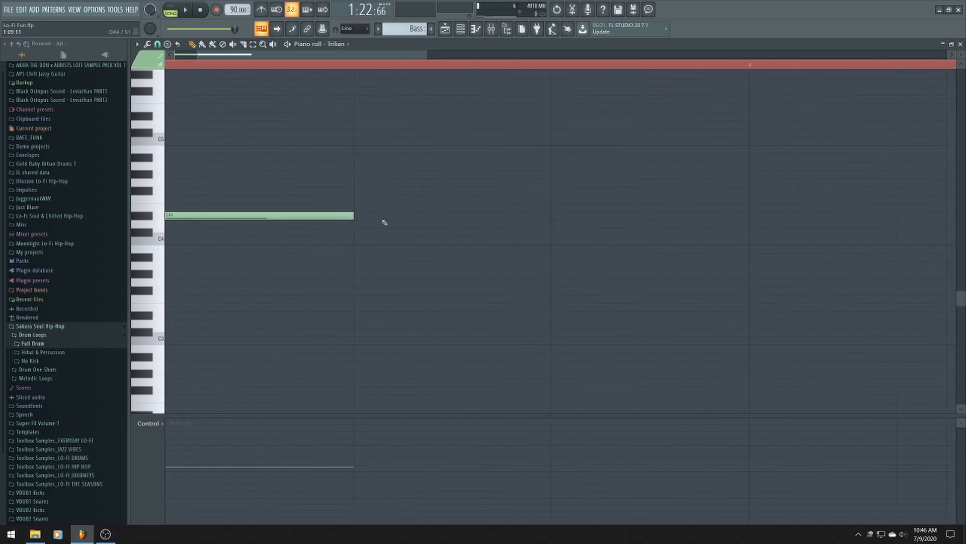
pyautogui.scroll(-4, 423, 139)
pyautogui.click(445, 30)
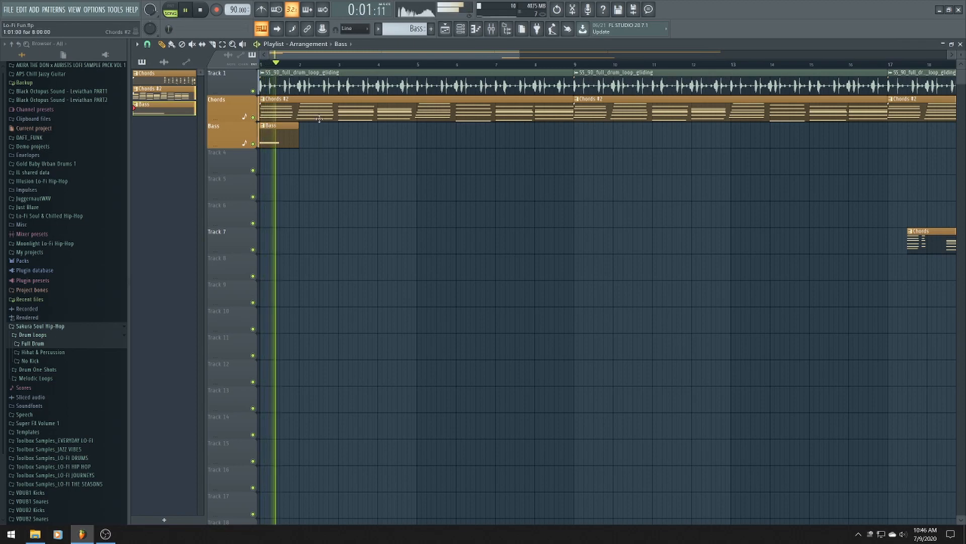
# Open the Bass pattern in the piano roll and lengthen its D#4 note to one full bar
pyautogui.press('space')
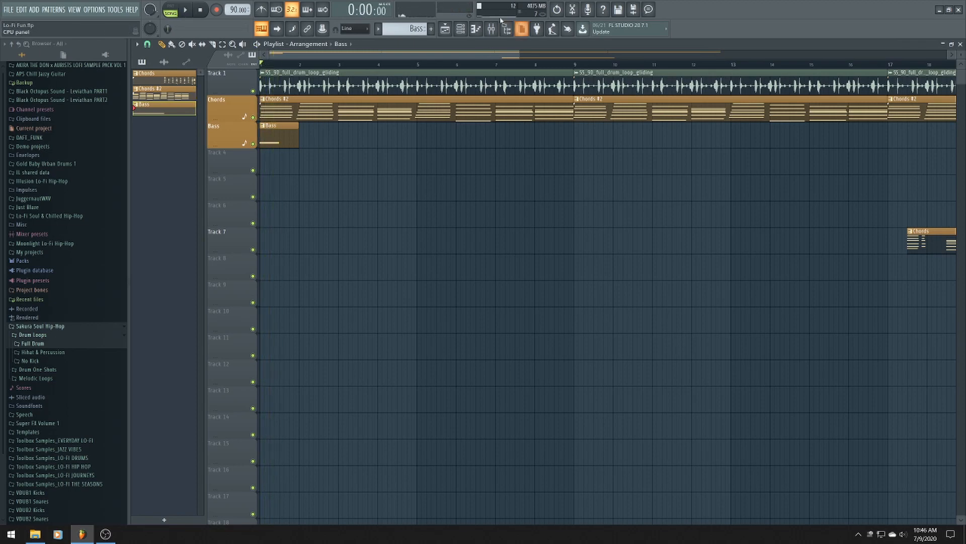
pyautogui.click(475, 28)
pyautogui.press('space')
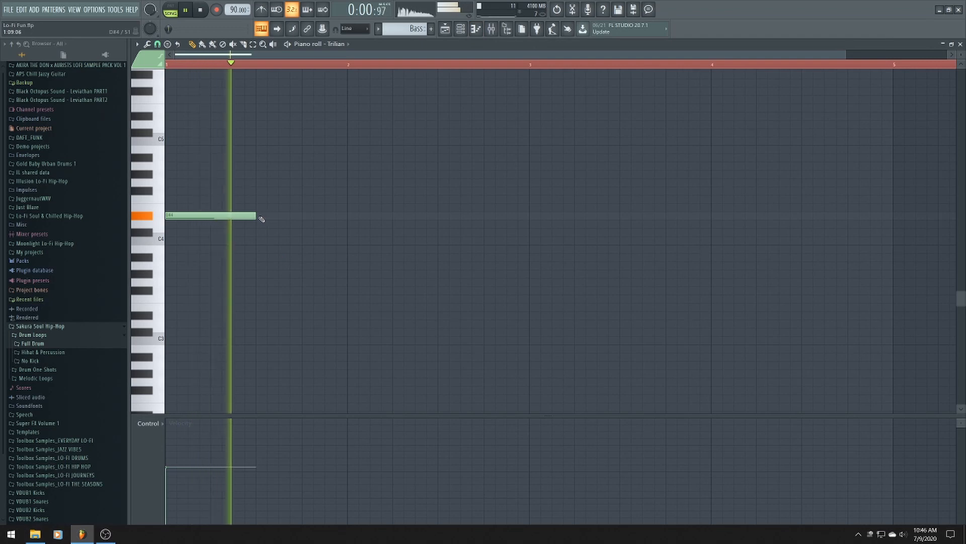
pyautogui.moveTo(256, 215); pyautogui.dragTo(347, 216)
pyautogui.press('space')
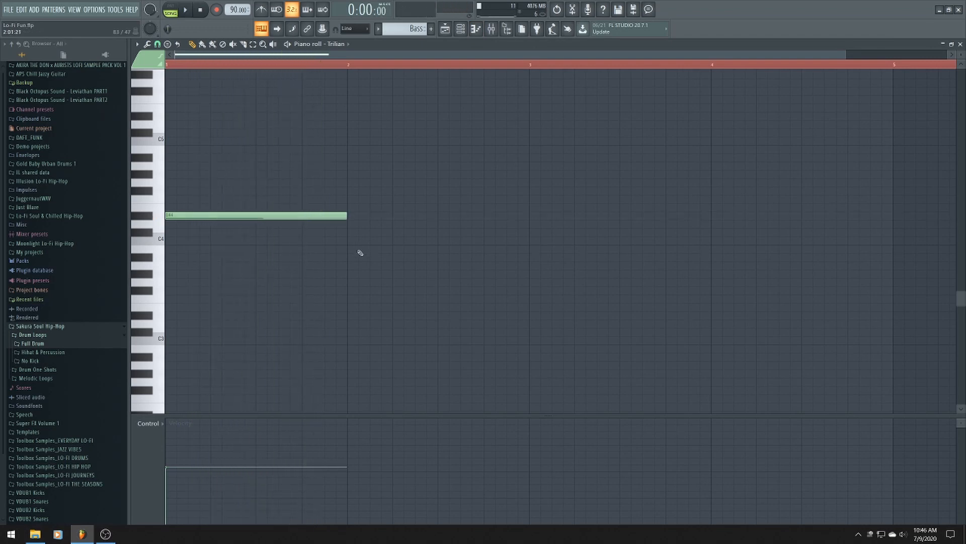
# Draw one-bar bass notes C#4, B3 and A#3 at bars 2, 3 and 4
pyautogui.click(354, 232)
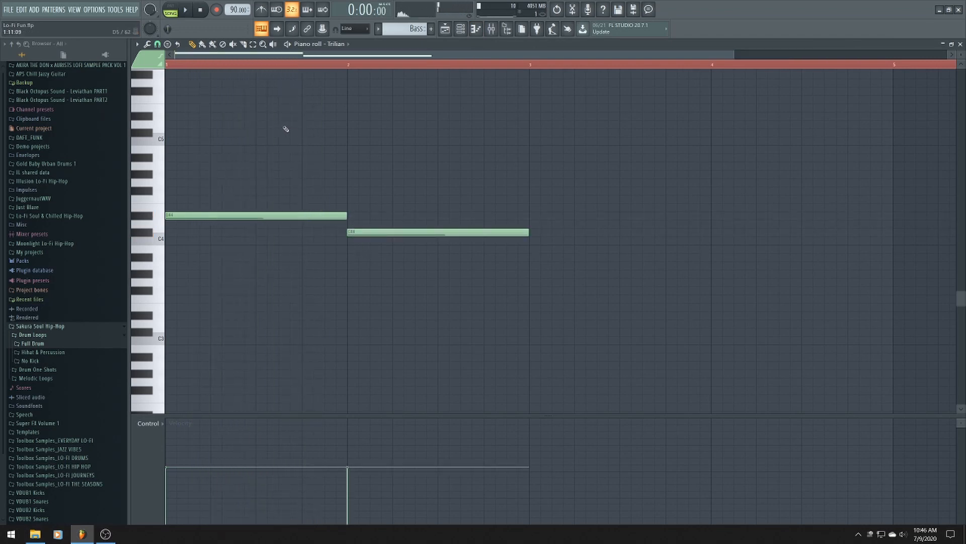
pyautogui.press('space')
pyautogui.click(535, 252)
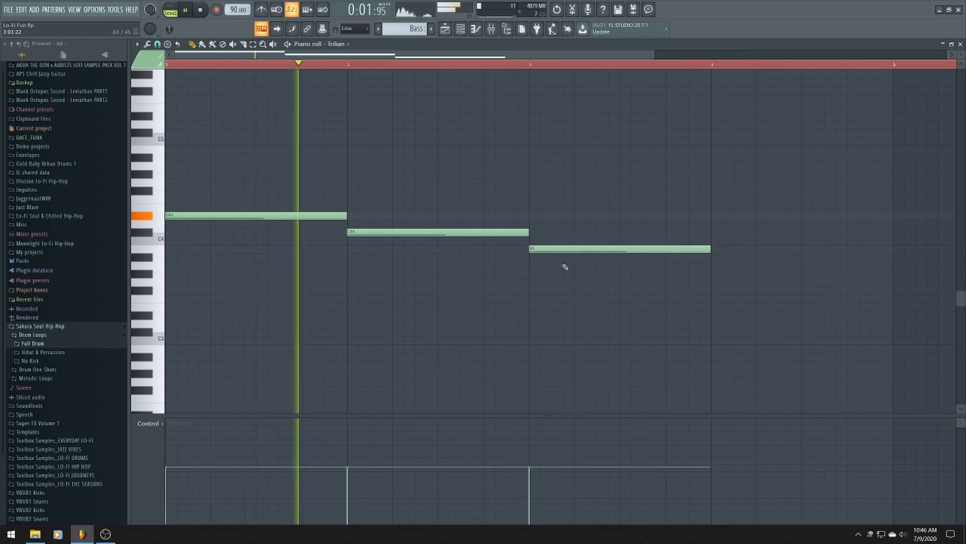
pyautogui.scroll(-2, 569, 272)
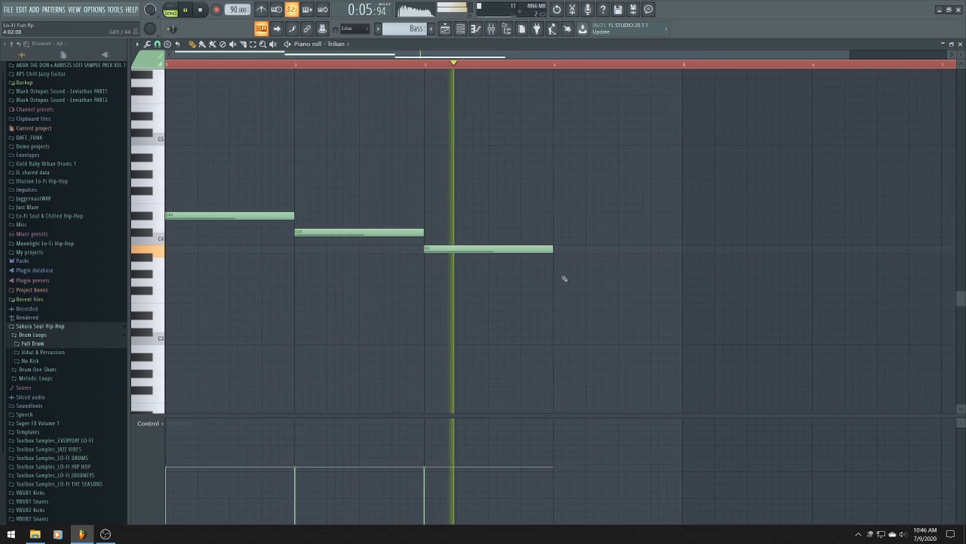
pyautogui.click(560, 257)
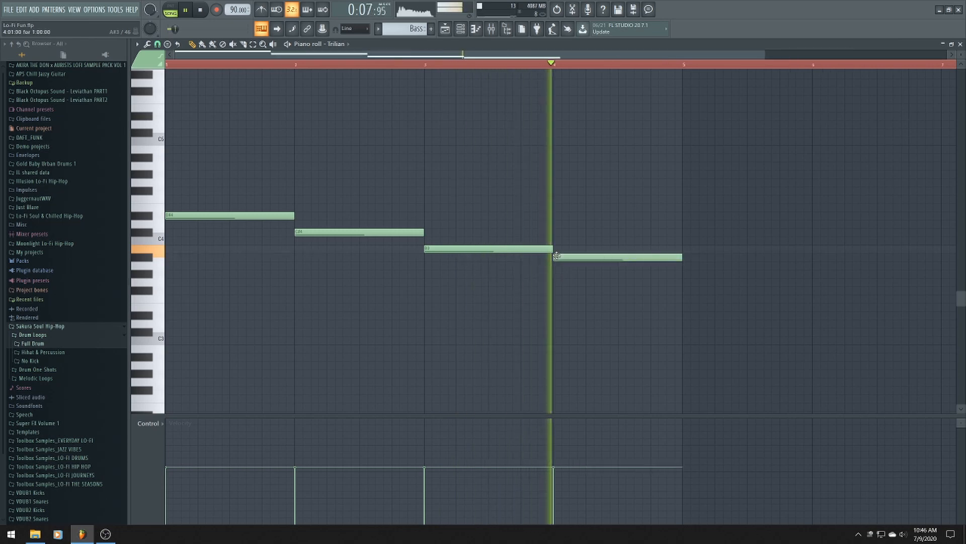
# Duplicate the four bass notes into bars 5 to 8, changing the bar 6 copy to A#3 and the bar 8 copy to D#4
pyautogui.hotkey('ctrl', 'a')
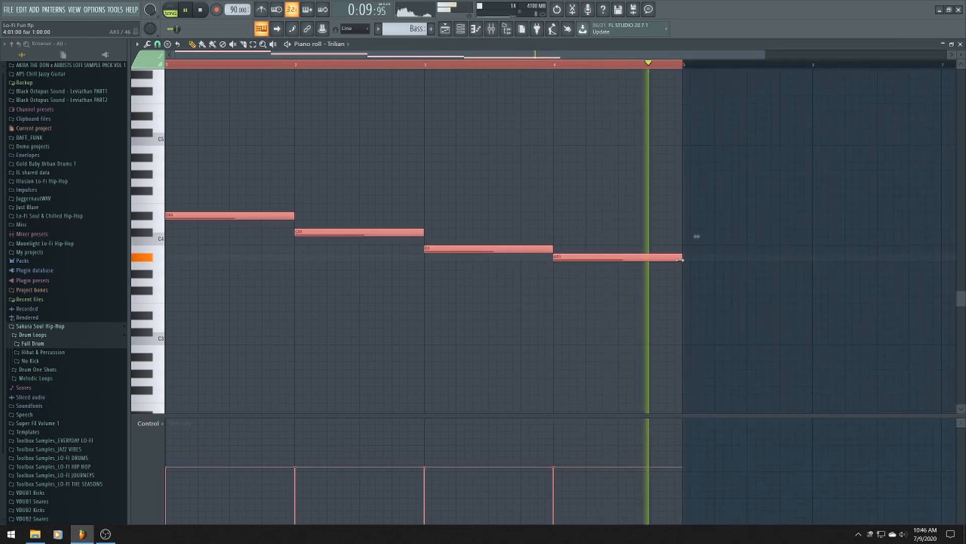
pyautogui.hotkey('ctrl', 'b')
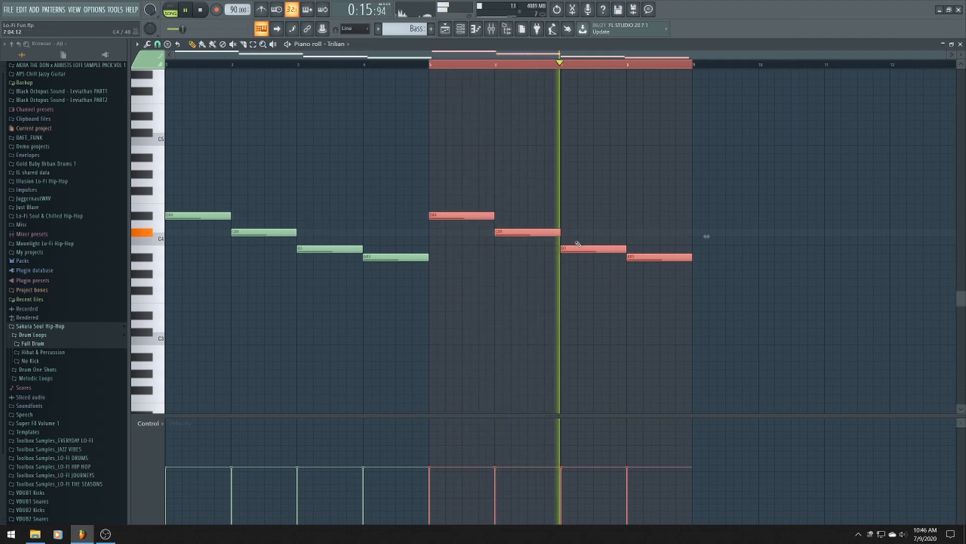
pyautogui.moveTo(638, 257); pyautogui.dragTo(635, 208)
pyautogui.hotkey('ctrl', 'z')
pyautogui.press('space')
pyautogui.click(635, 238)
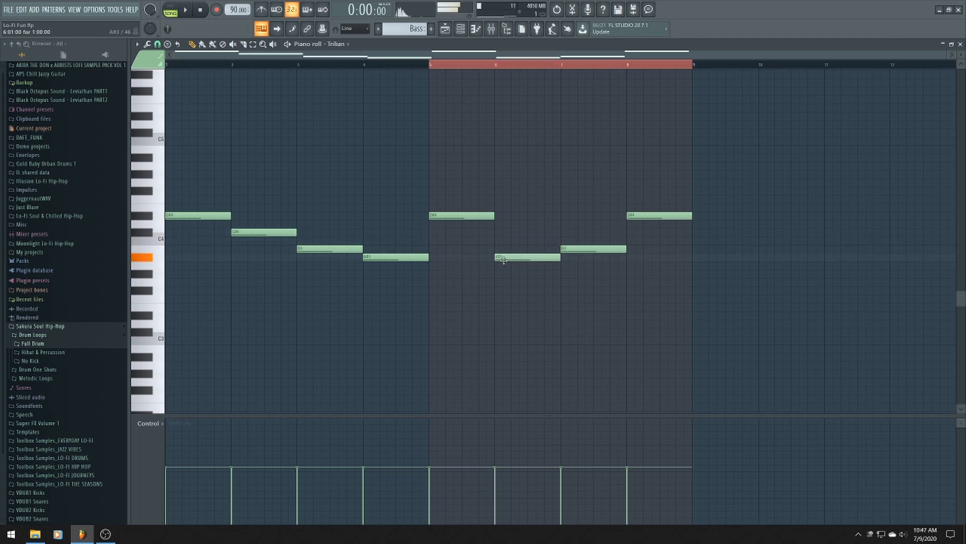
# Play the second half of the bass line and raise its final note at bar 8 to F#4
pyautogui.click(426, 68)
pyautogui.press('space')
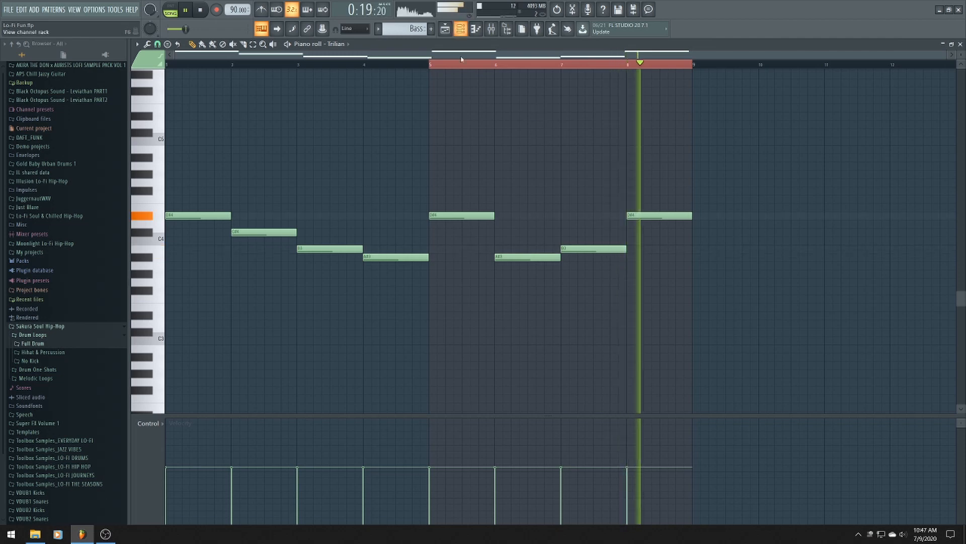
pyautogui.press('space')
pyautogui.moveTo(628, 210); pyautogui.dragTo(628, 188)
pyautogui.press('space')
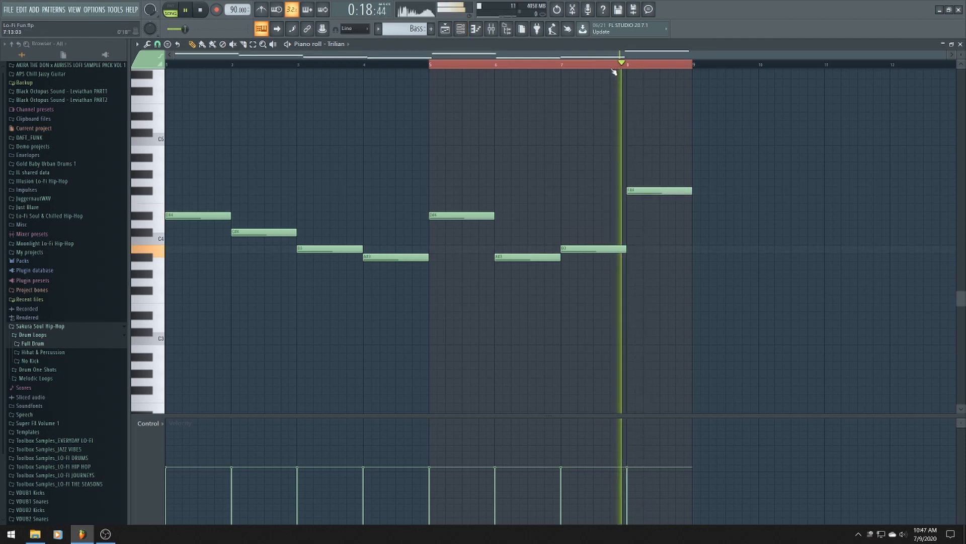
pyautogui.press('space')
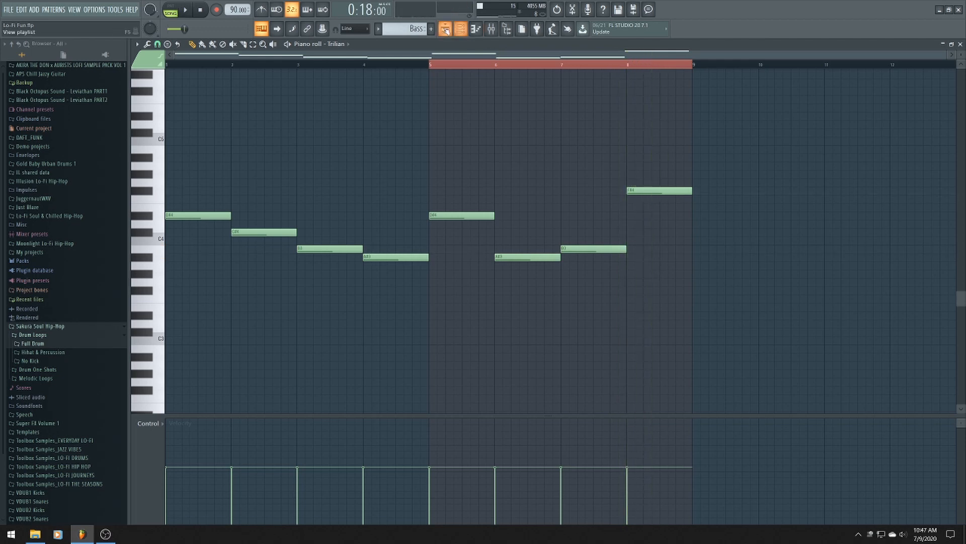
# Add a second Bass clip at bar 9 of the Bass track and delete the stray Chords clip on Track 7
pyautogui.press('F5')
pyautogui.click(584, 137)
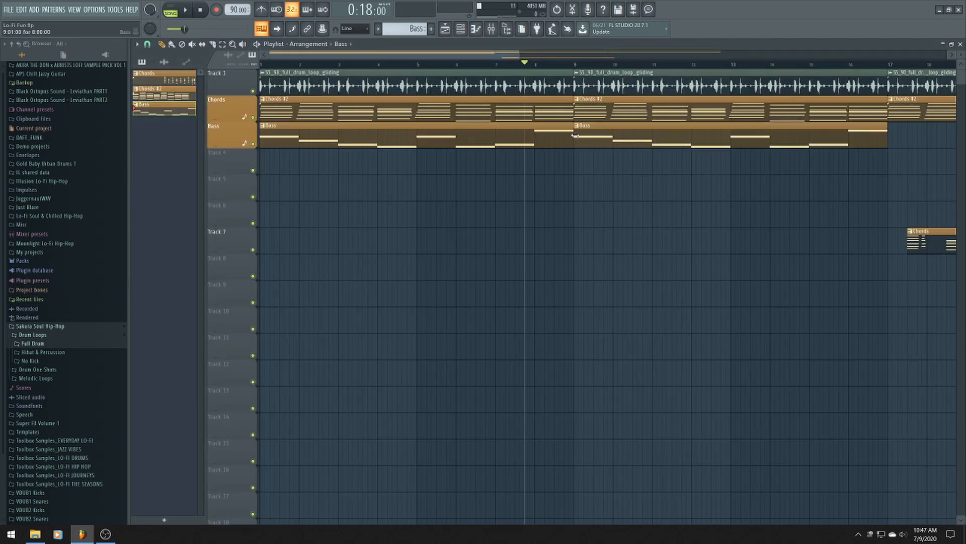
pyautogui.scroll(-5, 589, 175)
pyautogui.rightClick(584, 239)
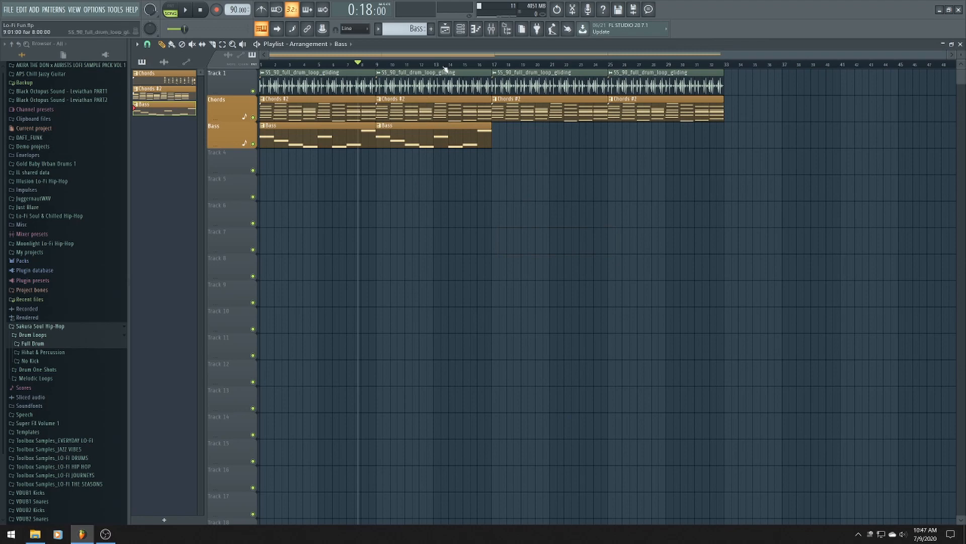
# Move all playlist clips eight bars later so the arrangement starts at bar 9
pyautogui.hotkey('ctrl', 'a')
pyautogui.click(579, 199)
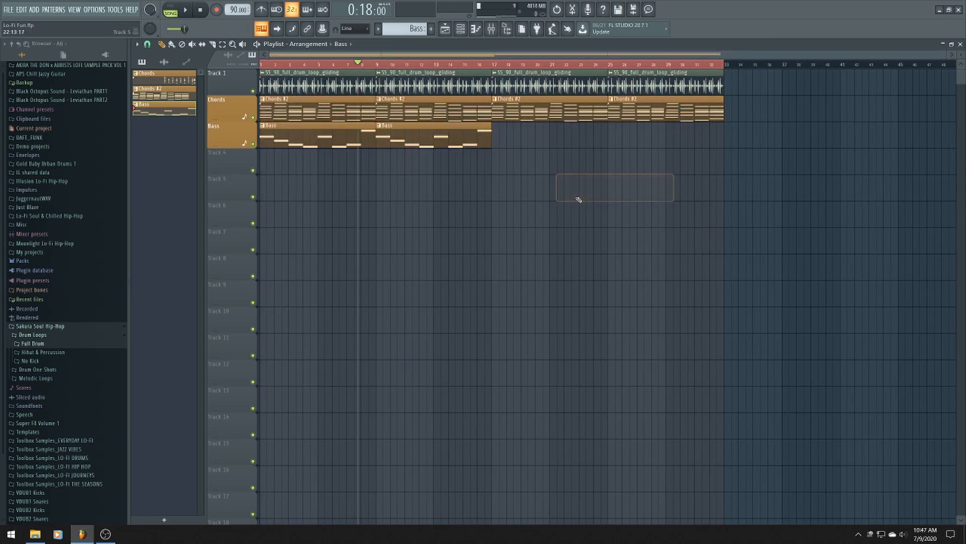
pyautogui.hotkey('ctrl', 'a')
pyautogui.moveTo(349, 102); pyautogui.dragTo(448, 80)
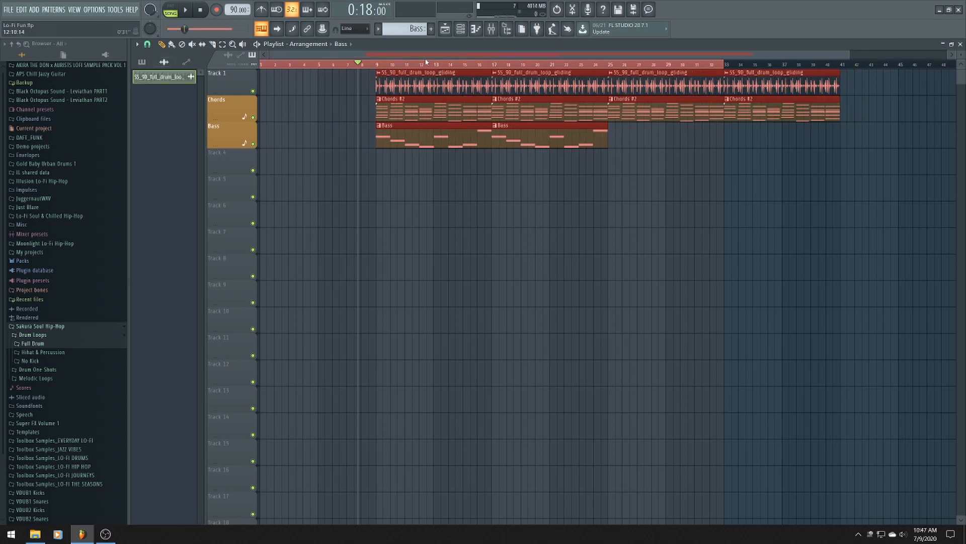
# Place an SS_90_full_drum_loop_gliding clip at bar 1 of Track 1 as an intro and return the playhead to the start
pyautogui.click(460, 232)
pyautogui.click(459, 232)
pyautogui.click(435, 83)
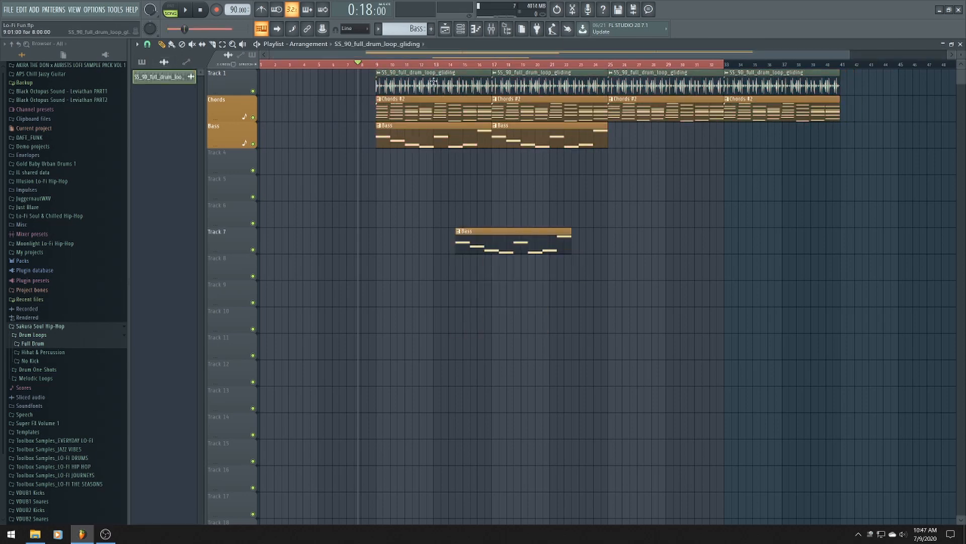
pyautogui.hotkey('ctrl', 'z')
pyautogui.click(291, 84)
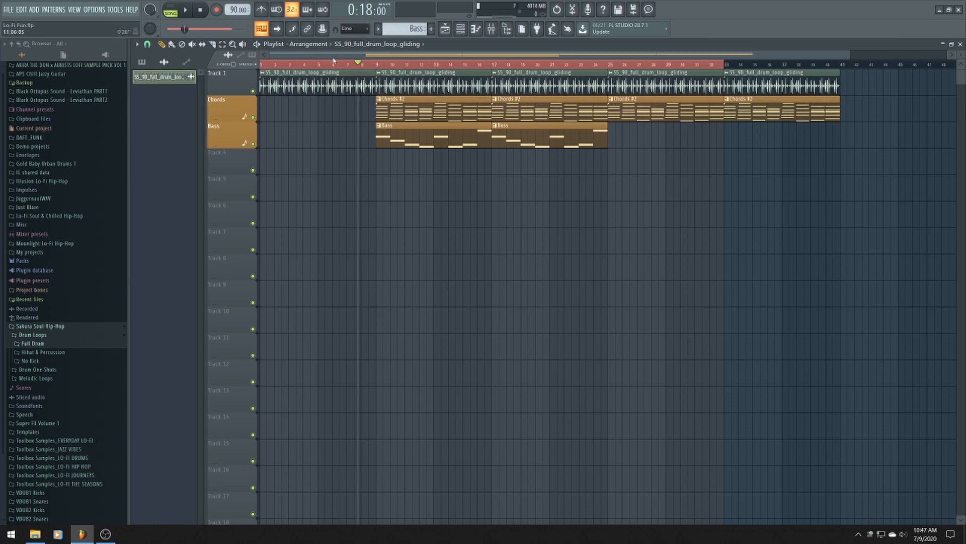
pyautogui.click(262, 68)
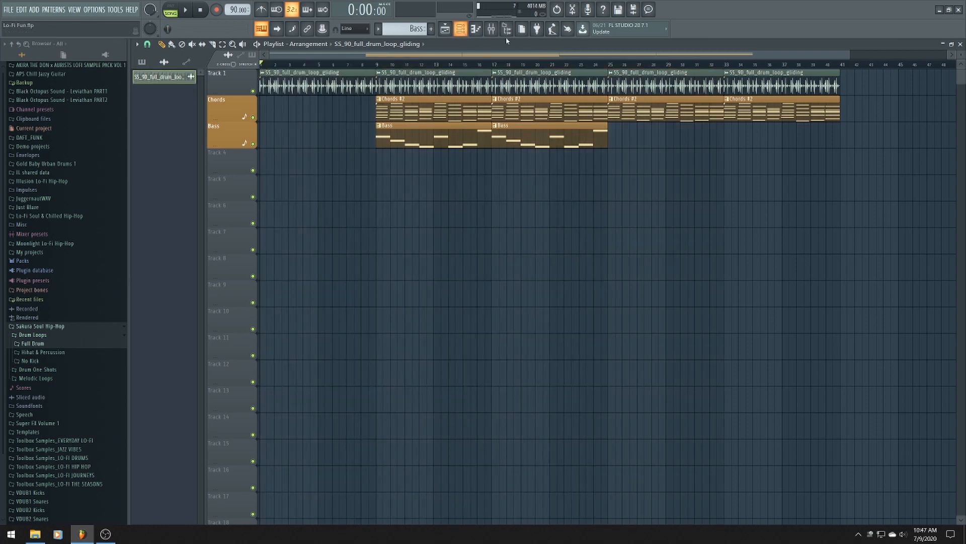
# Load Fruity Love Philter in slot 1 of the Master mixer track with the Simple highpass preset
pyautogui.click(495, 34)
pyautogui.click(210, 253)
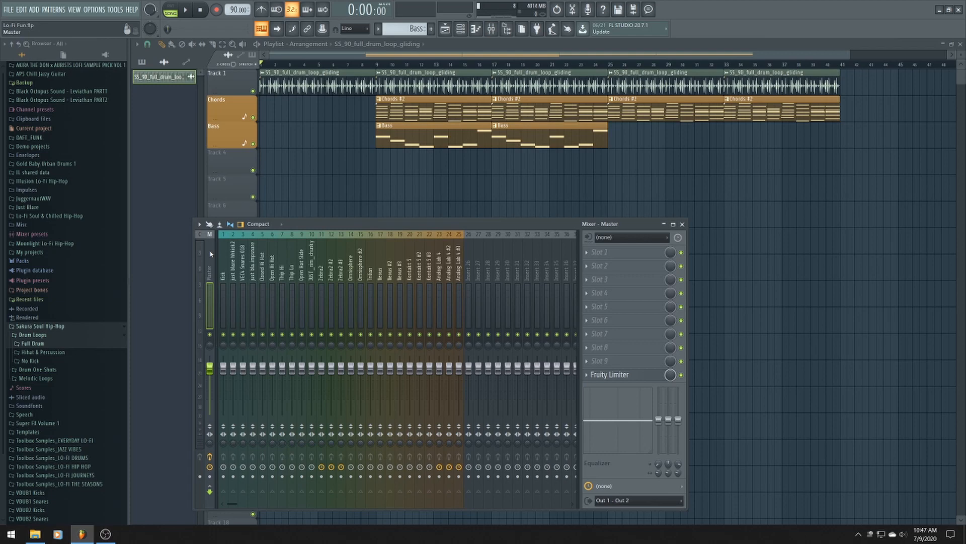
pyautogui.click(587, 252)
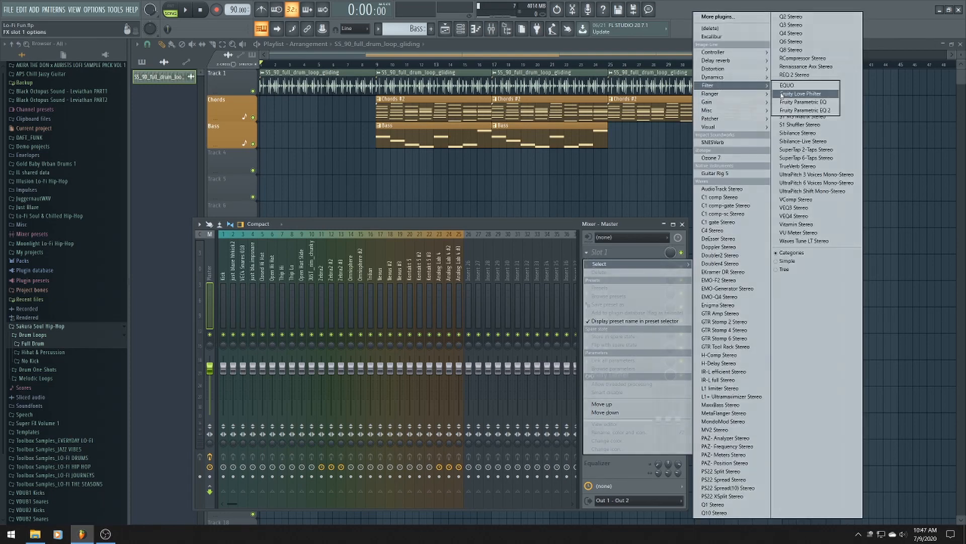
pyautogui.click(799, 94)
pyautogui.rightClick(453, 104)
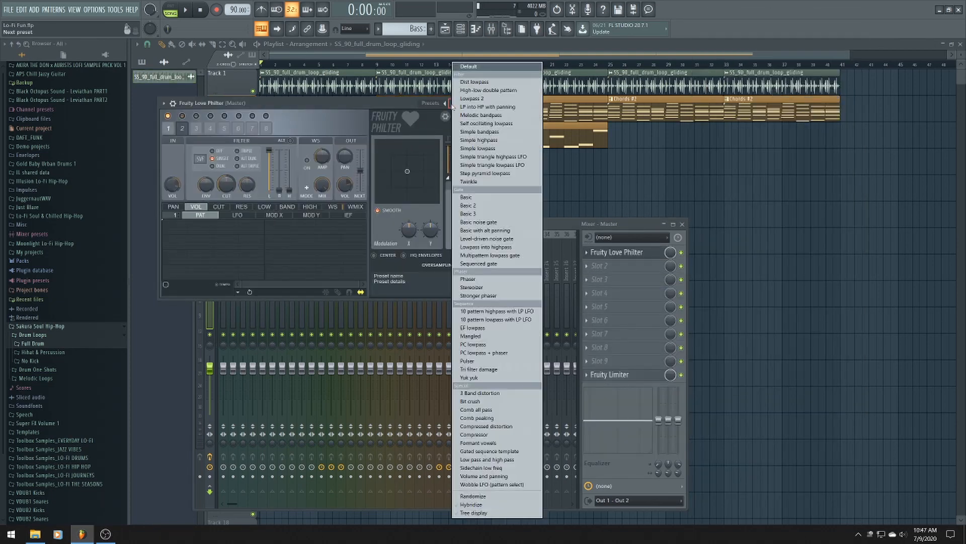
pyautogui.click(485, 140)
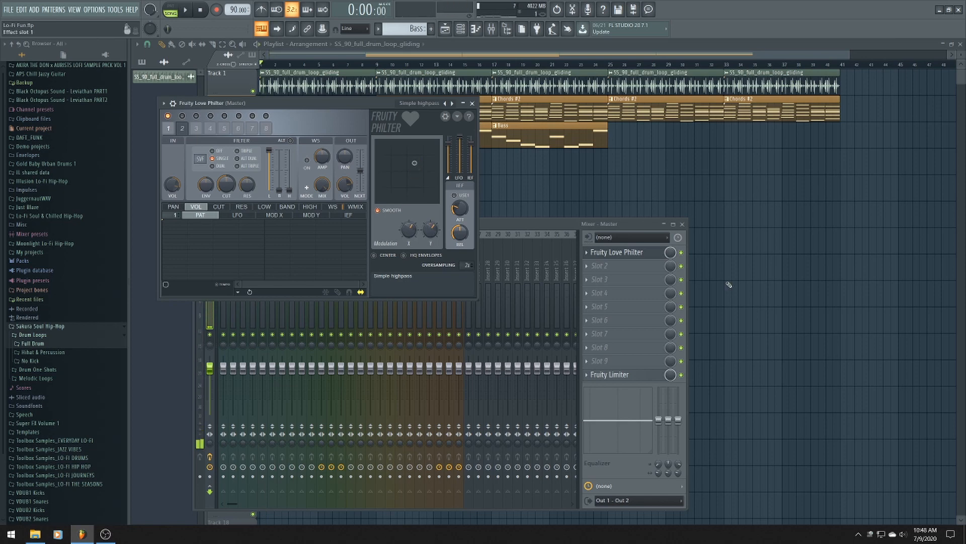
# Create an automation clip for Fruity Love Philter's mix level on the Master track
pyautogui.rightClick(670, 253)
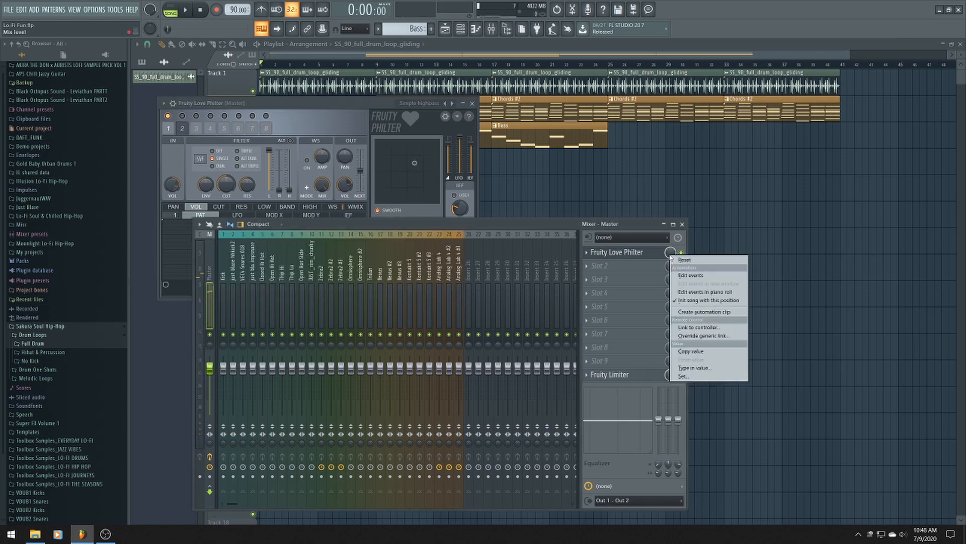
pyautogui.click(704, 312)
pyautogui.click(470, 57)
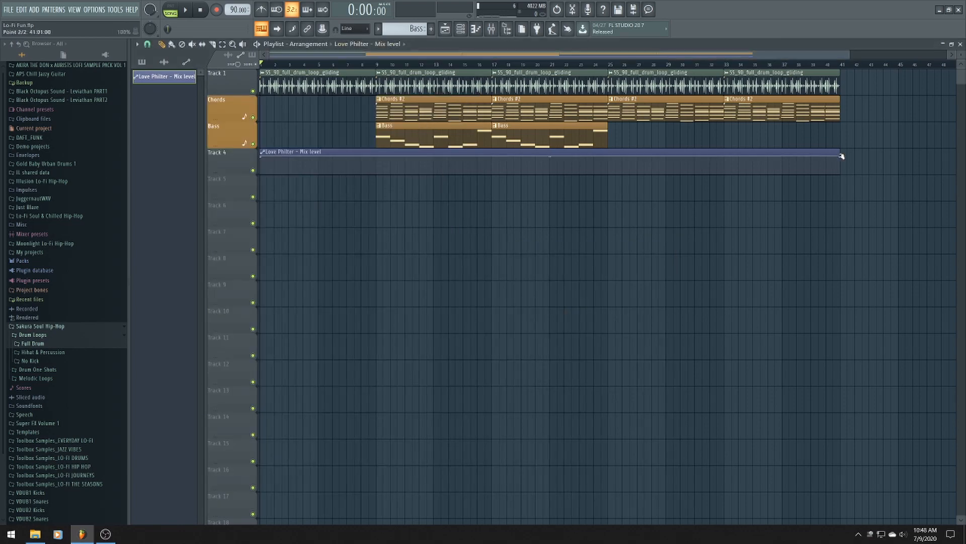
# Shorten the mix-level automation to end at bar 9, ramp it from 100% at bar 5 down to zero, and move it to Track 6
pyautogui.moveTo(841, 159); pyautogui.dragTo(520, 161)
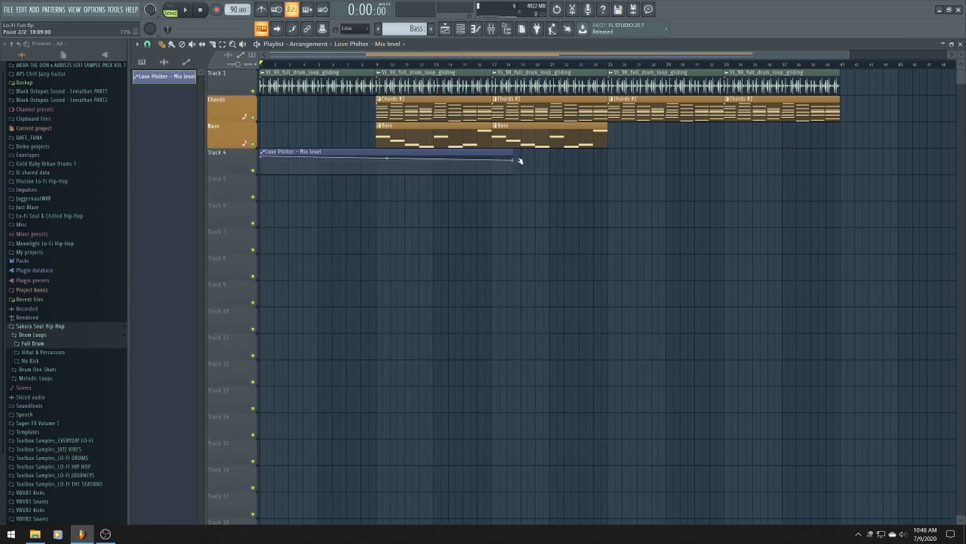
pyautogui.scroll(3, 384, 143)
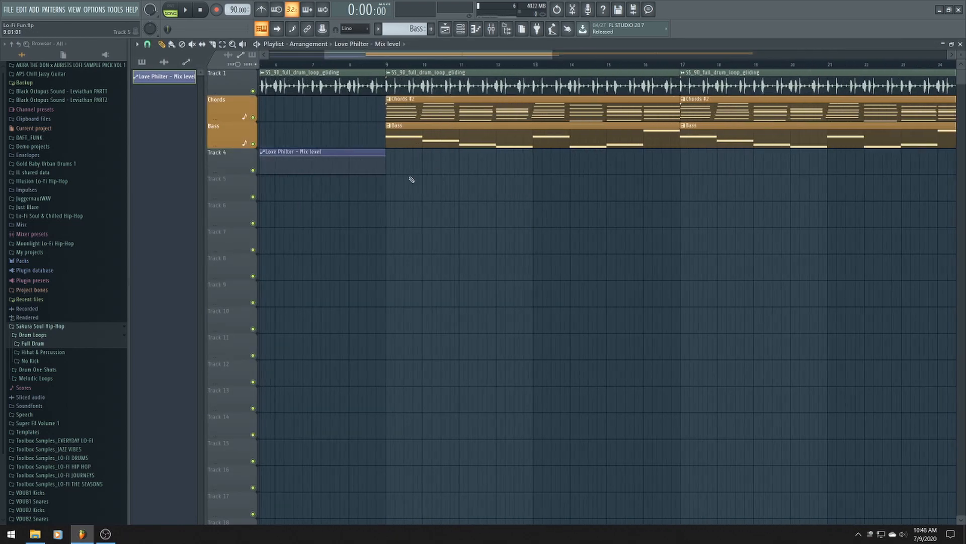
pyautogui.moveTo(479, 59); pyautogui.dragTo(324, 120)
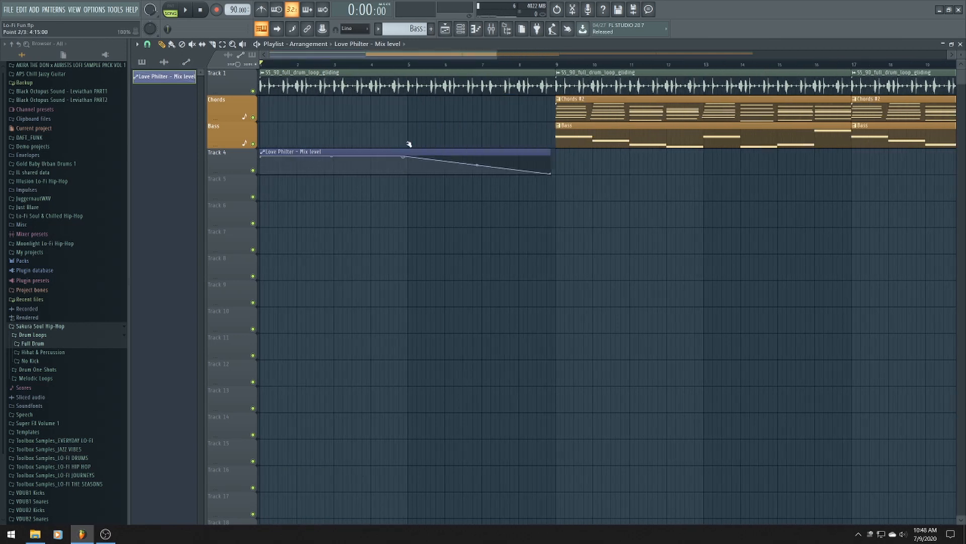
pyautogui.scroll(-2, 629, 226)
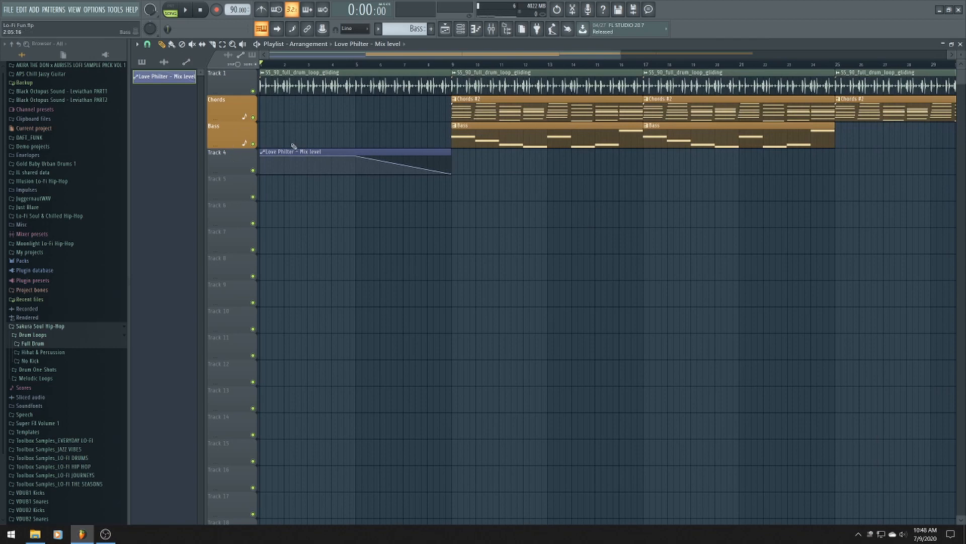
pyautogui.moveTo(292, 150); pyautogui.dragTo(280, 206)
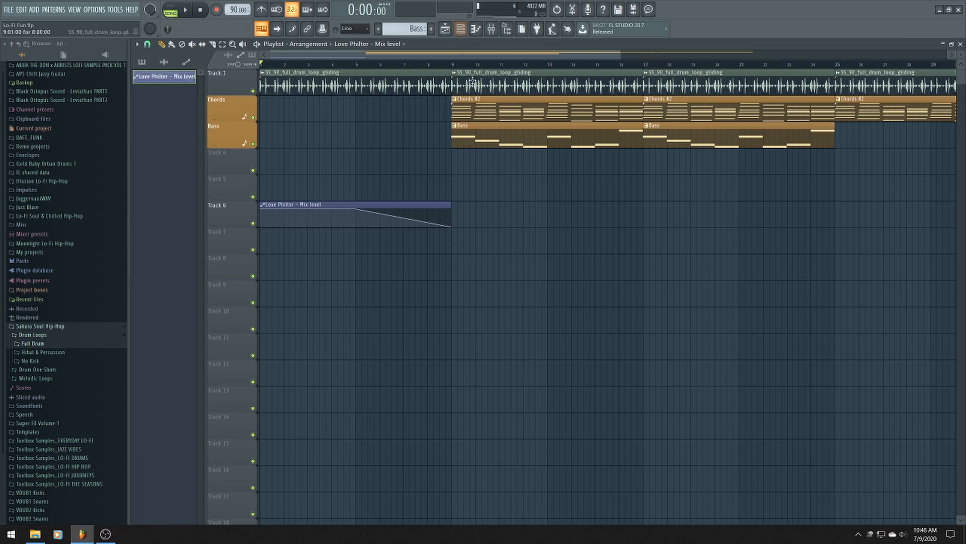
# Delete the Bass clip at bar 9 and add another Bass clip at bar 25
pyautogui.click(569, 142)
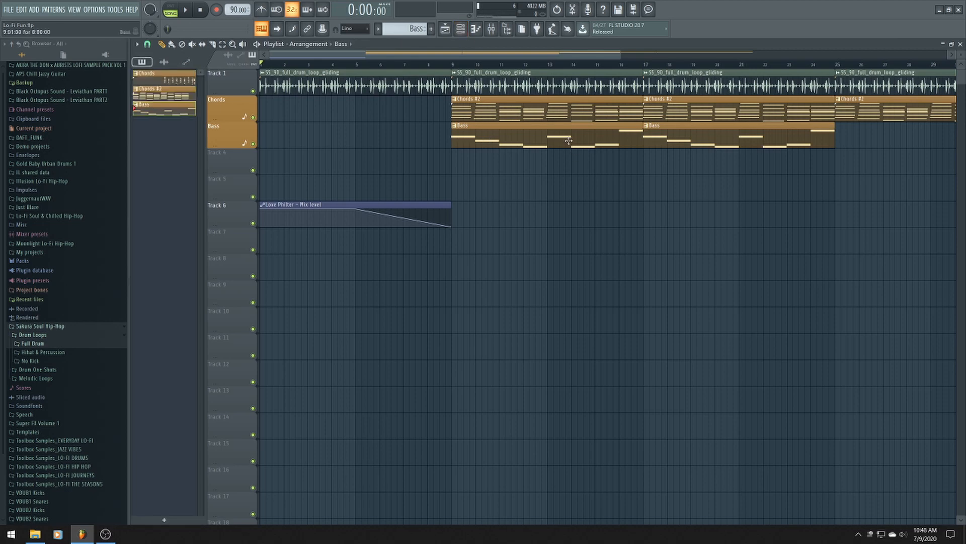
pyautogui.rightClick(569, 142)
pyautogui.click(839, 136)
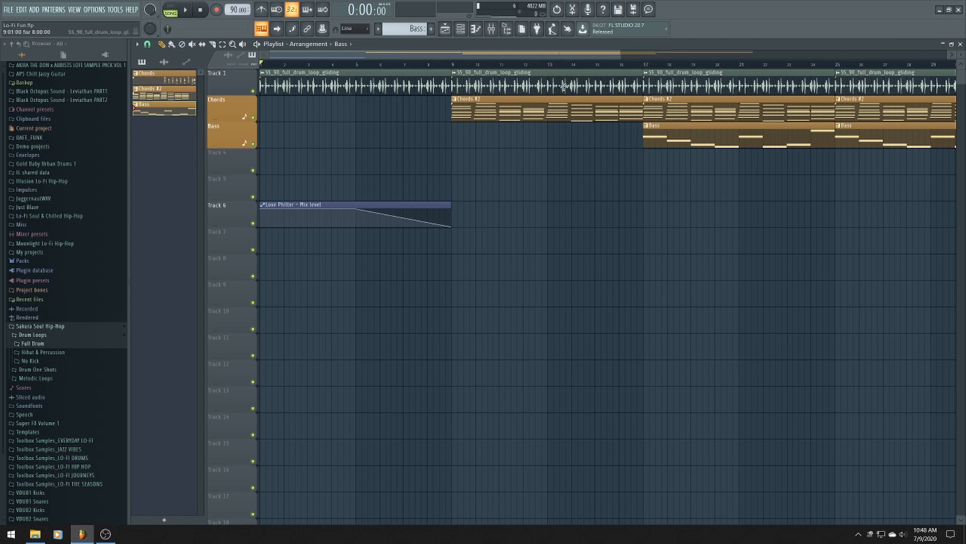
pyautogui.scroll(-2, 528, 161)
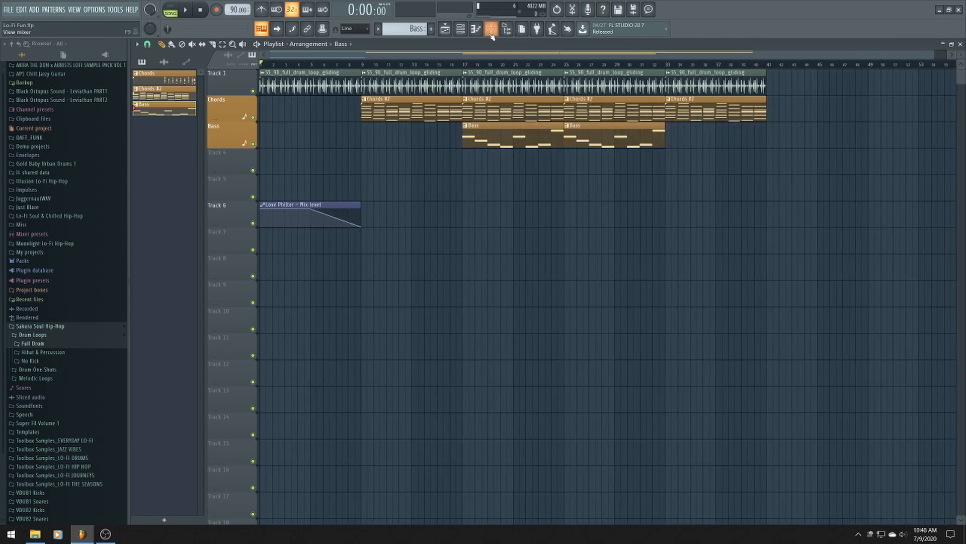
# Rename the Keyscape channel as Chords and give it a muted purple color
pyautogui.click(461, 30)
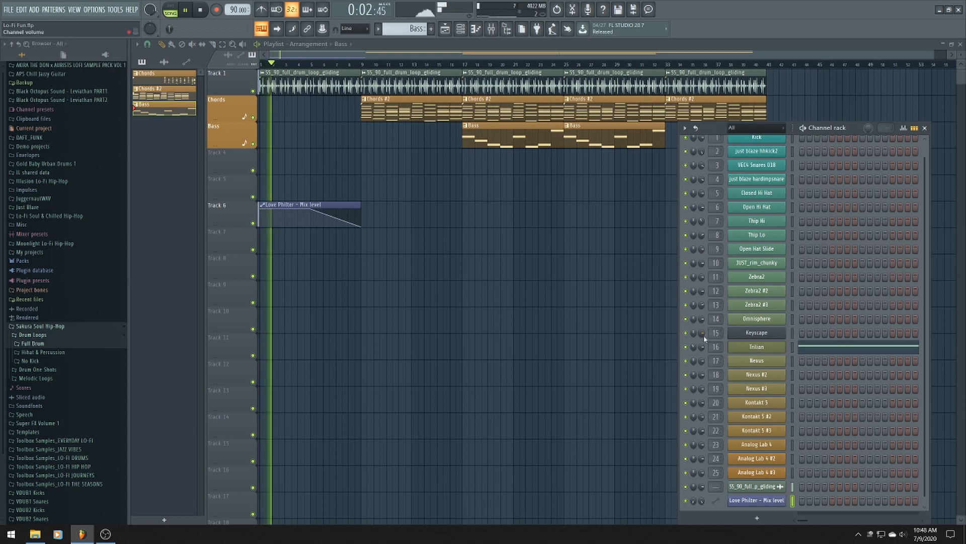
pyautogui.rightClick(779, 333)
pyautogui.click(815, 349)
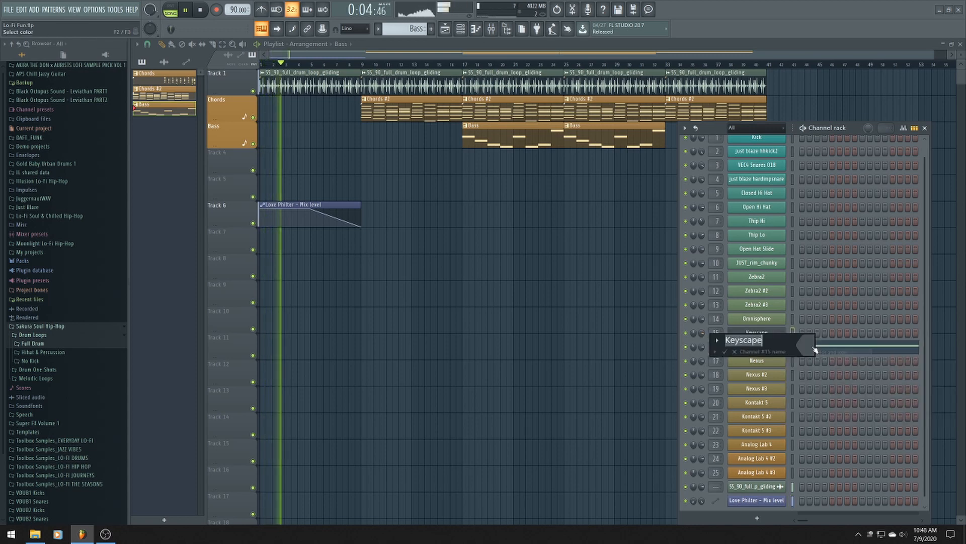
pyautogui.write('Chor')
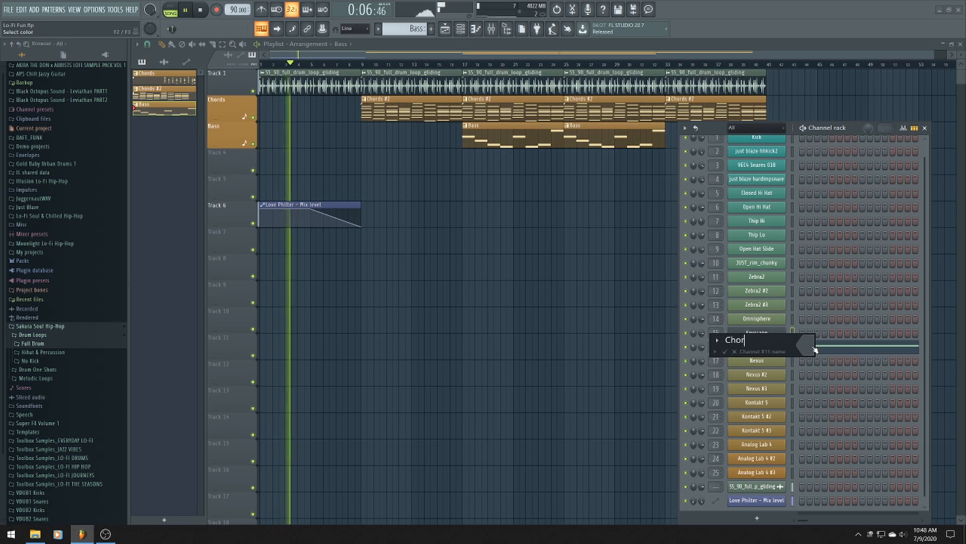
pyautogui.write('ds')
pyautogui.press('Return')
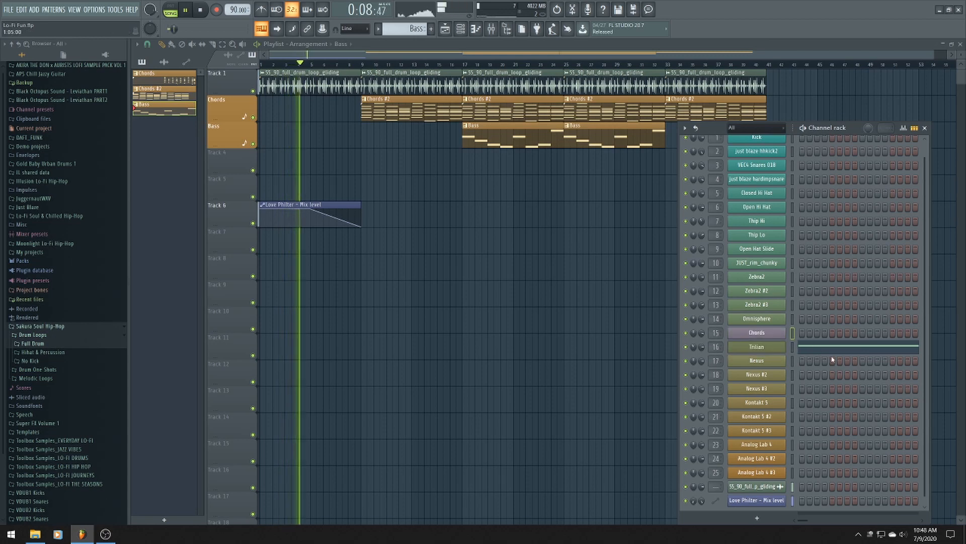
pyautogui.press('F6')
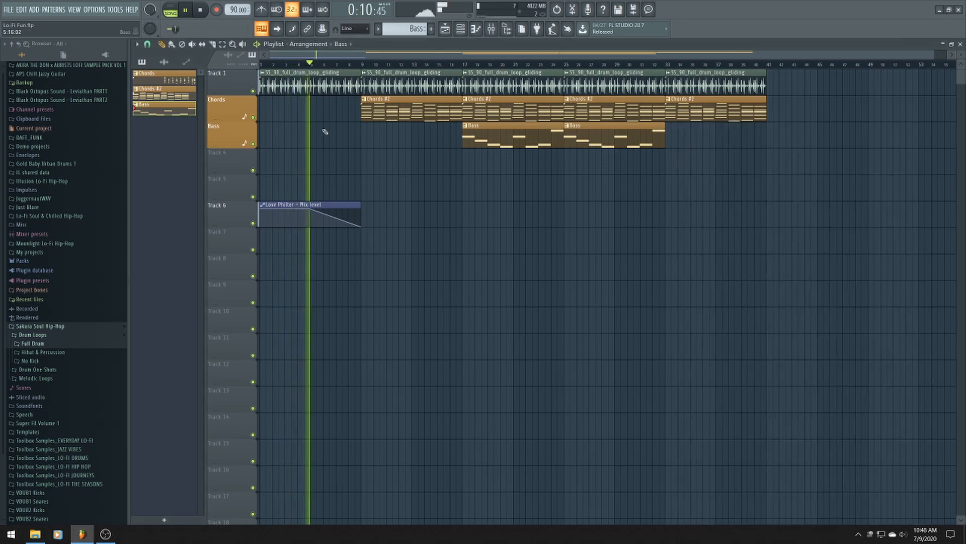
# Browse the No Kick and Hihat & Percussion loops in the Sakura Soul Hip-Hop pack while the arrangement plays
pyautogui.keyDown('ctrl'); pyautogui.scroll(3, 332, 151); pyautogui.keyUp('ctrl')
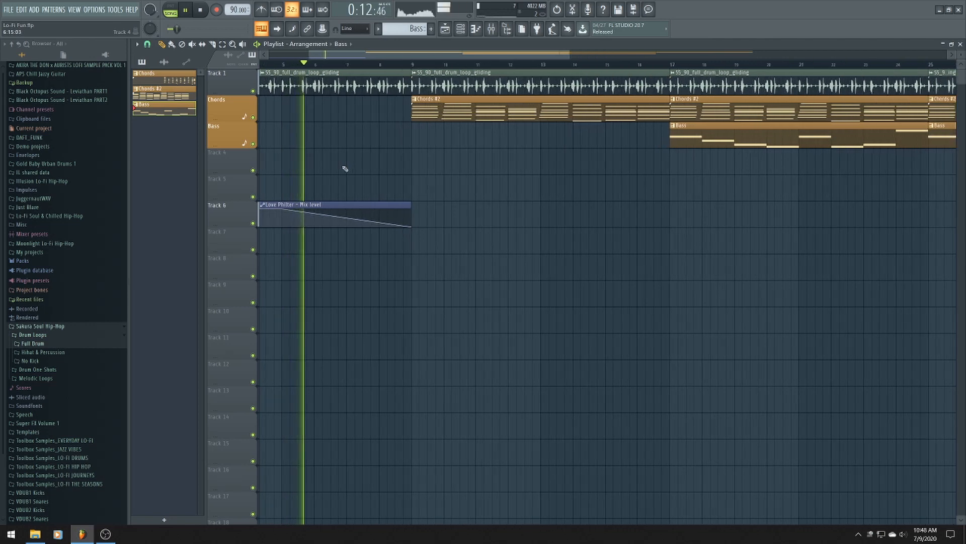
pyautogui.keyDown('ctrl'); pyautogui.scroll(-1, 345, 168); pyautogui.keyUp('ctrl')
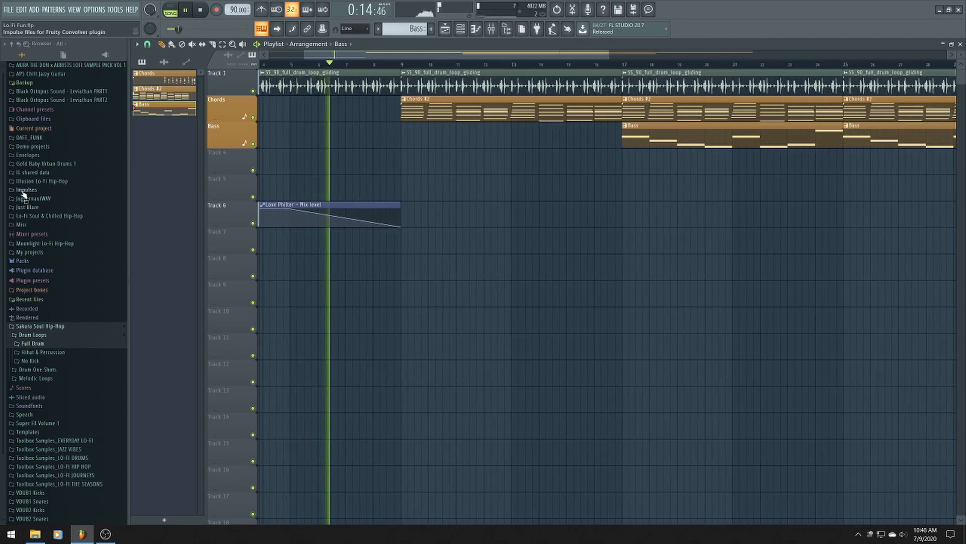
pyautogui.click(52, 358)
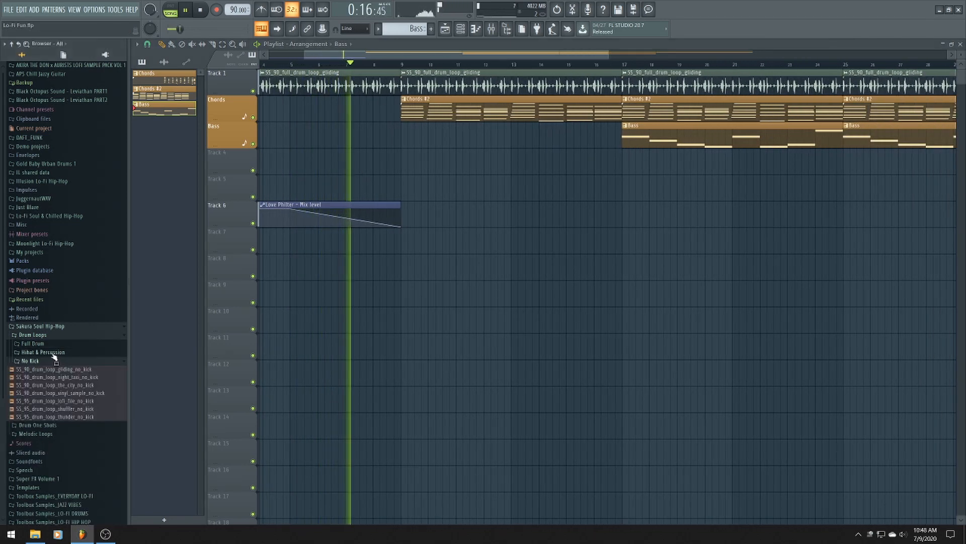
pyautogui.click(53, 352)
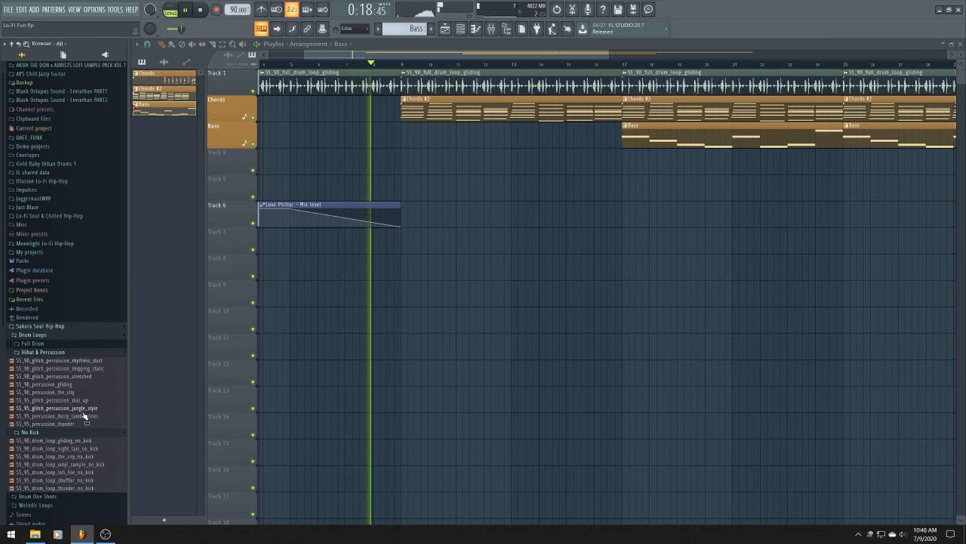
pyautogui.click(51, 352)
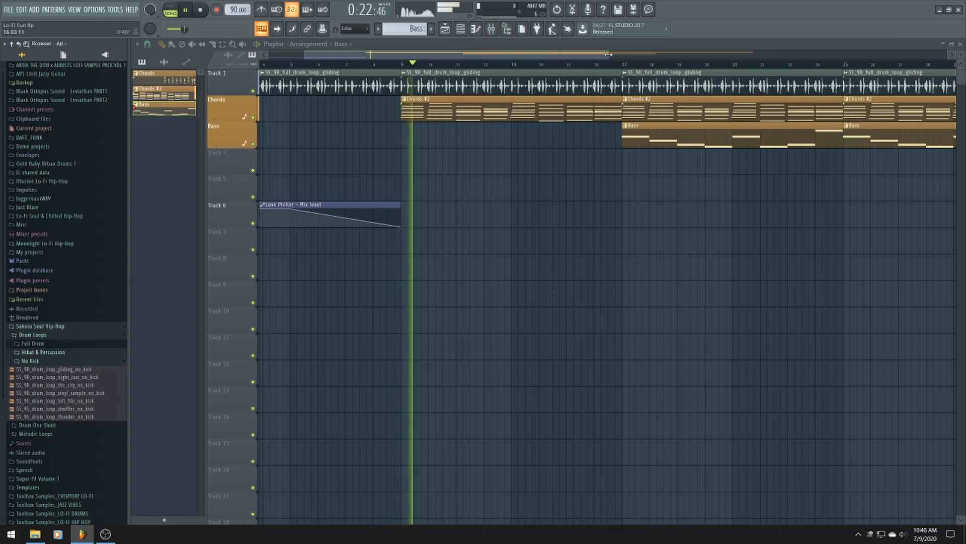
pyautogui.moveTo(608, 55); pyautogui.dragTo(752, 51)
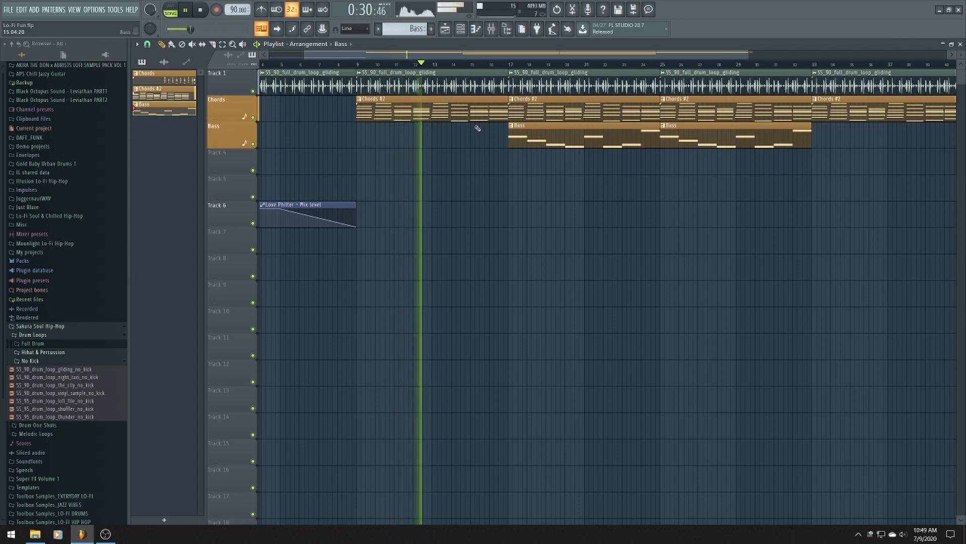
# Adjust the velocities of the lowest notes in the strummed chord at bar 5 of the Chords #2 pattern
pyautogui.doubleClick(470, 113)
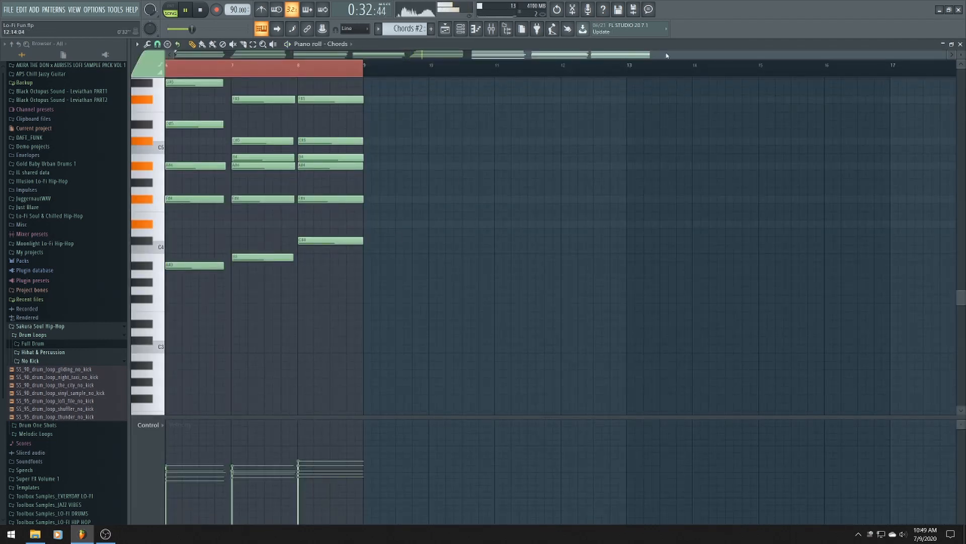
pyautogui.moveTo(667, 56); pyautogui.dragTo(372, 56)
pyautogui.scroll(5, 363, 381)
pyautogui.scroll(2, 534, 478)
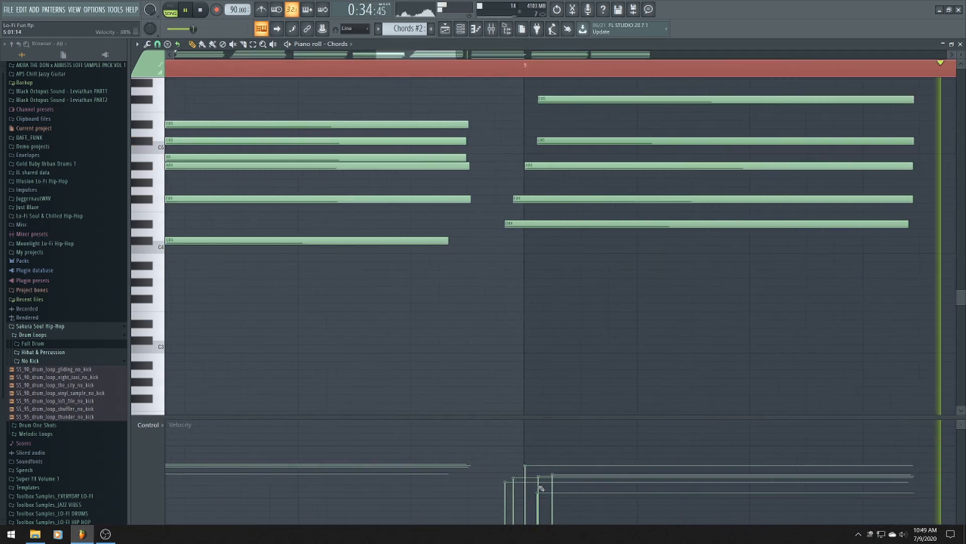
pyautogui.scroll(3, 541, 488)
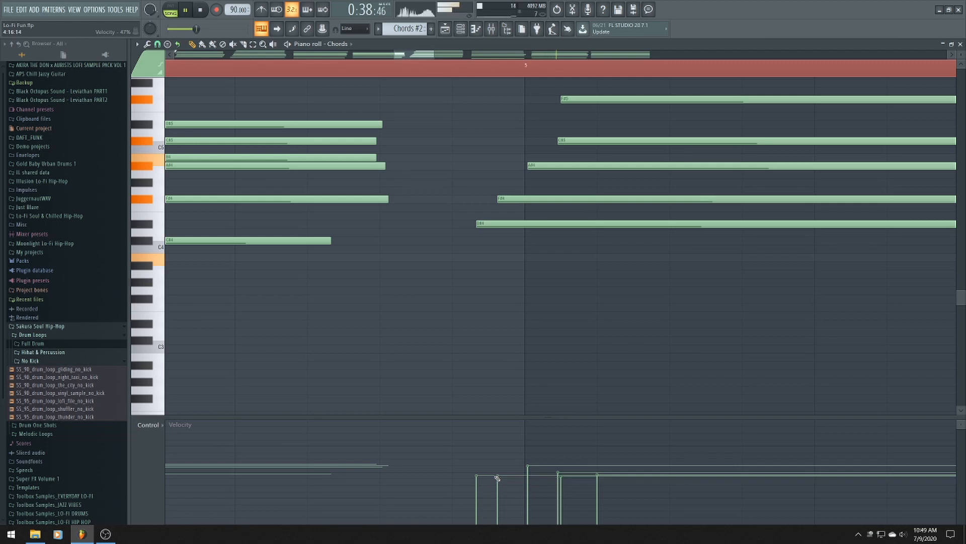
pyautogui.moveTo(489, 485); pyautogui.dragTo(500, 478)
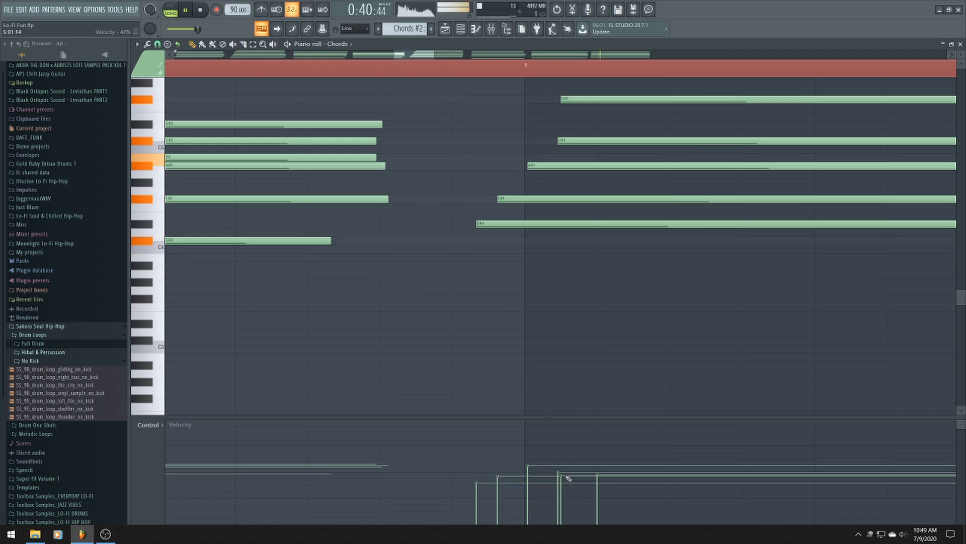
pyautogui.scroll(-6, 606, 470)
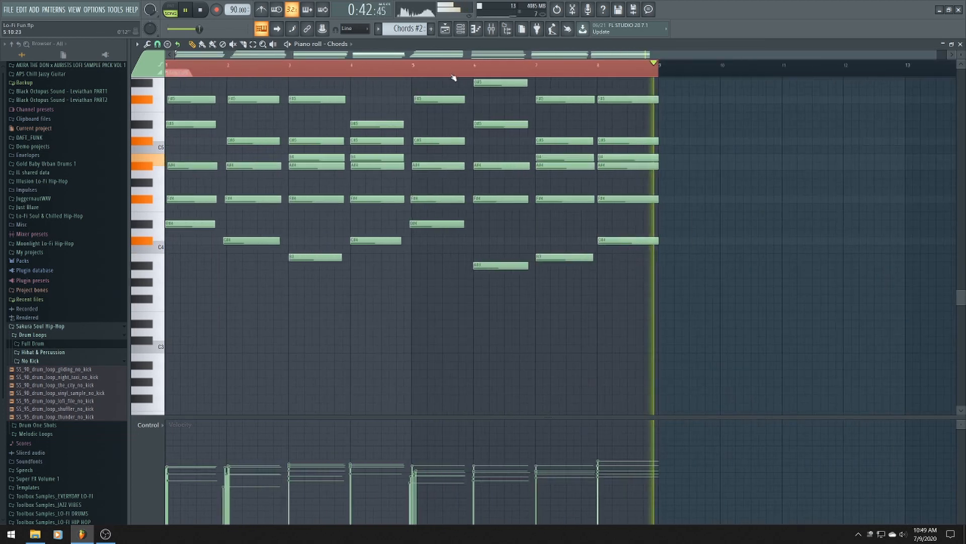
pyautogui.press('F5')
# Listen to the arrangement through the bass section starting at bar 17, and stop playback
pyautogui.scroll(-2, 720, 204)
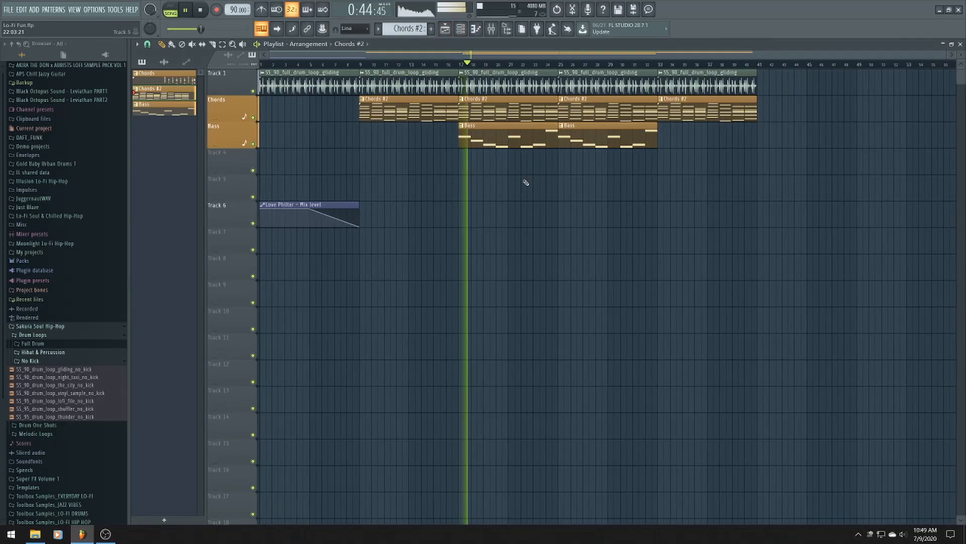
pyautogui.scroll(5, 526, 183)
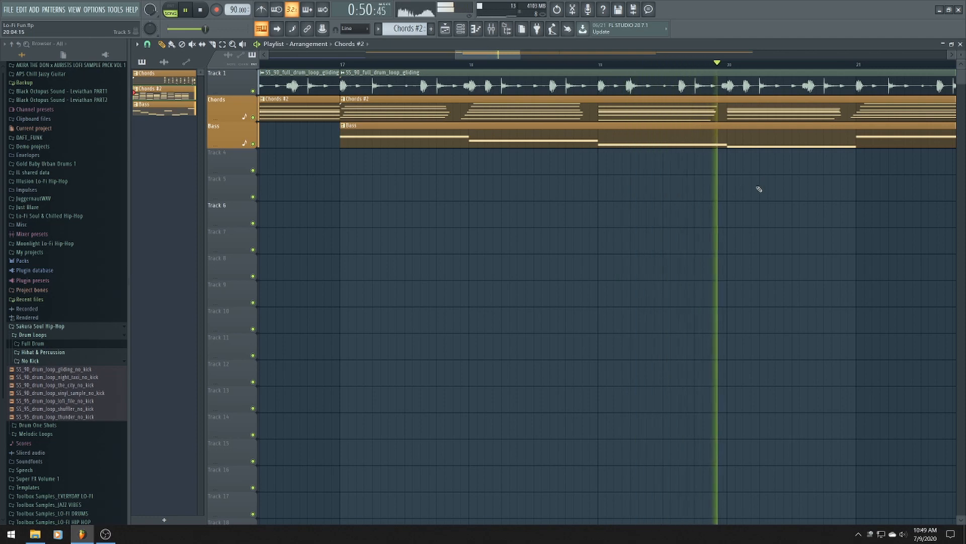
pyautogui.scroll(-2, 878, 173)
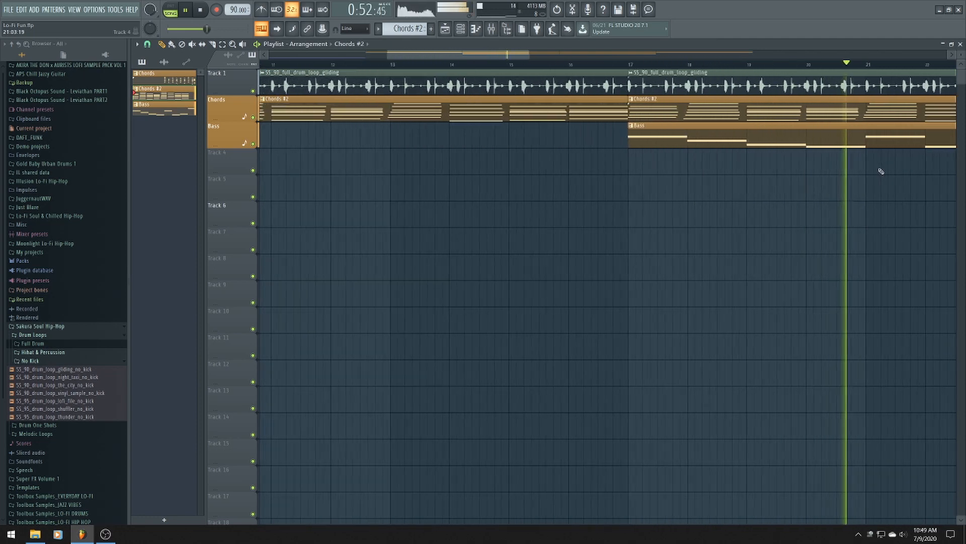
pyautogui.scroll(-3, 881, 171)
pyautogui.scroll(-1, 880, 171)
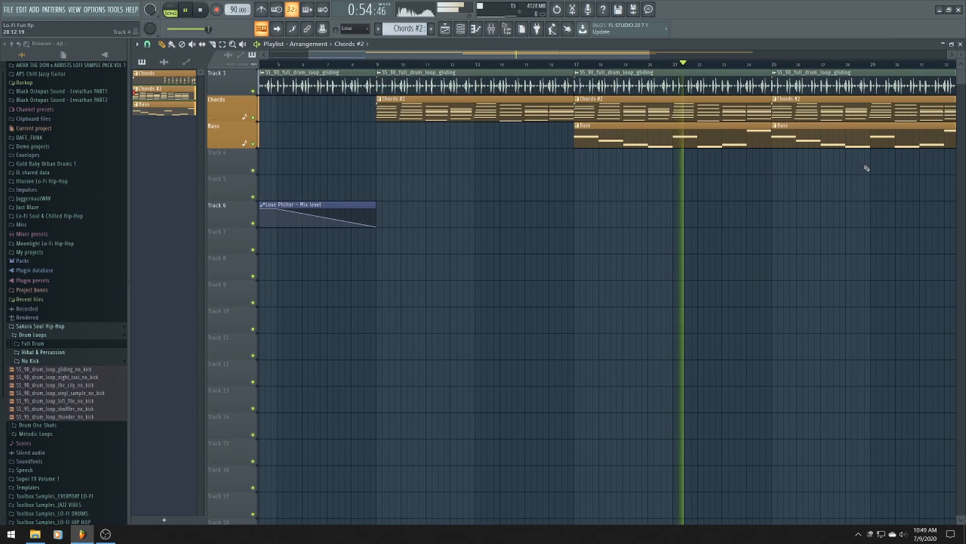
pyautogui.scroll(-1, 781, 166)
pyautogui.scroll(1, 780, 166)
pyautogui.scroll(-2, 780, 166)
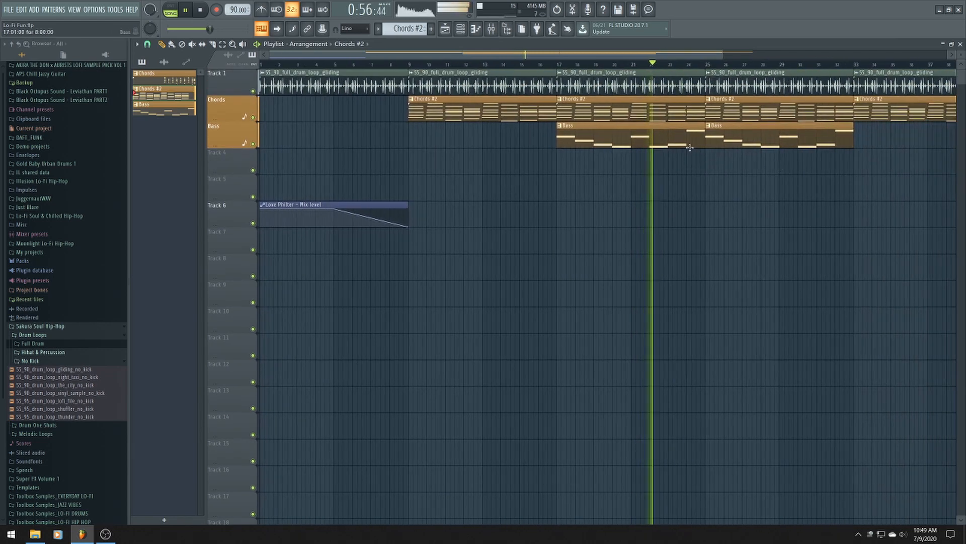
pyautogui.scroll(-1, 710, 152)
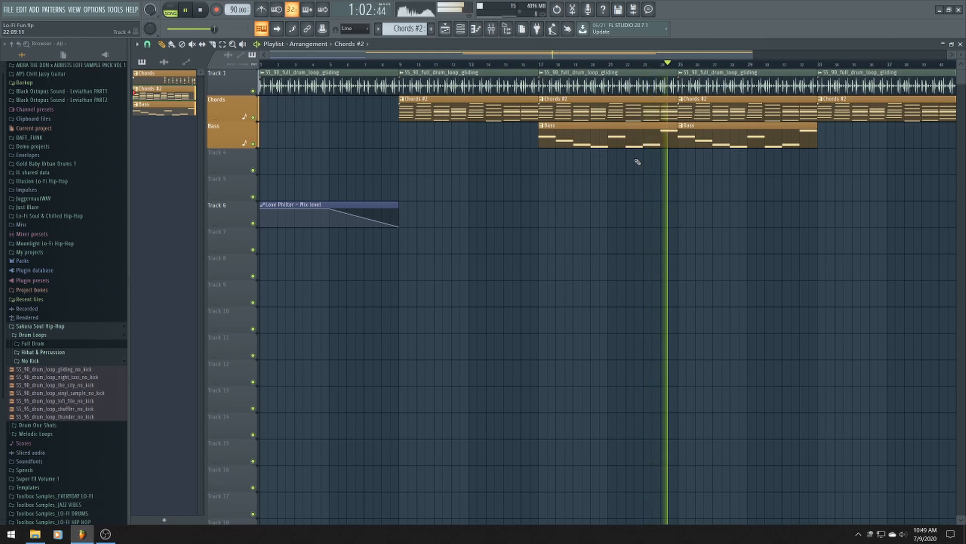
pyautogui.press('space')
pyautogui.scroll(-1, 629, 186)
pyautogui.scroll(1, 629, 185)
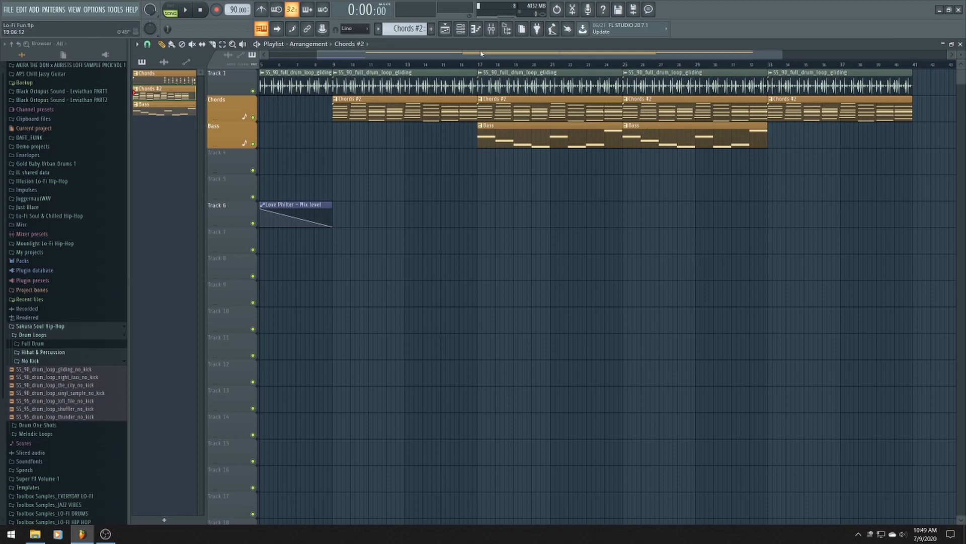
# Create a new pattern named Shakers with the same orange color as the other patterns
pyautogui.click(431, 29)
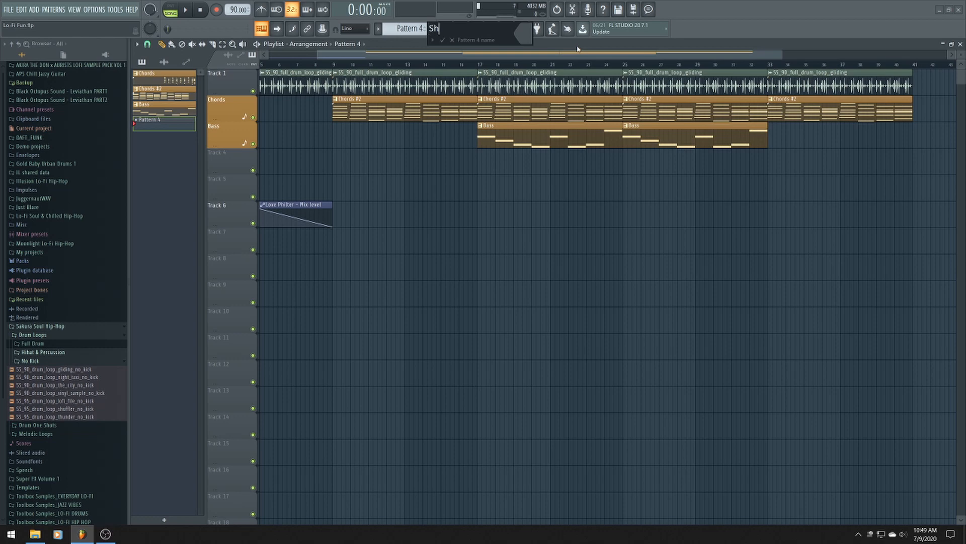
pyautogui.click(524, 46)
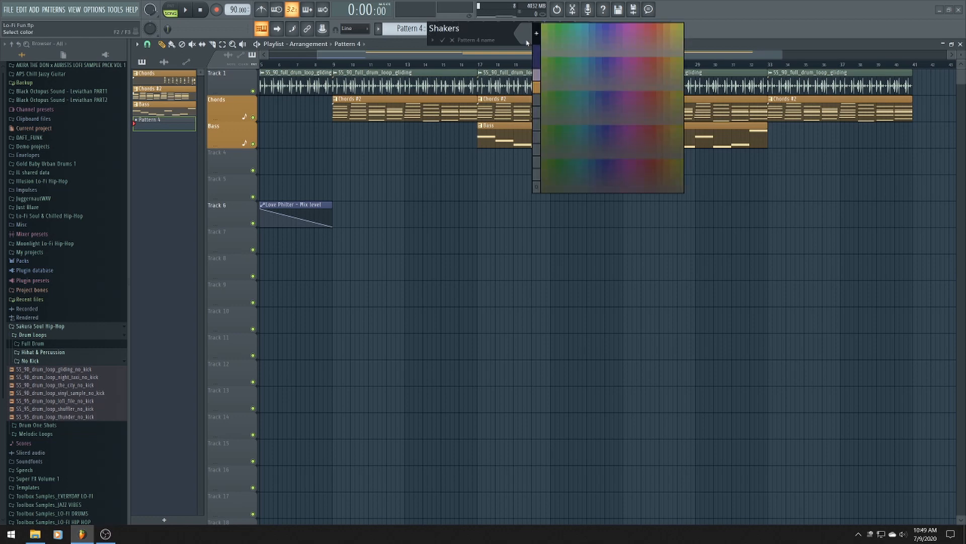
pyautogui.click(535, 97)
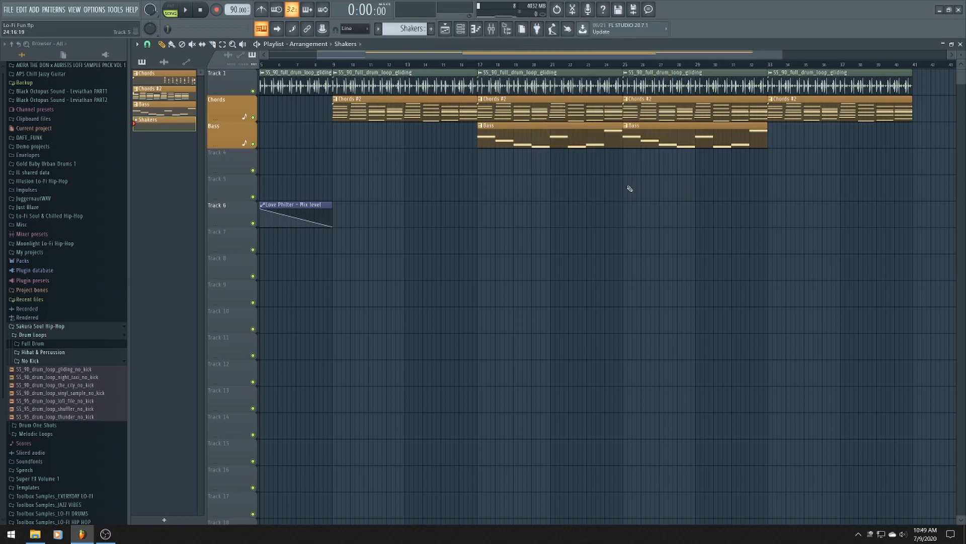
# Place a Shakers clip on Track 4 at bar 25 and auto-name the track after it
pyautogui.click(618, 161)
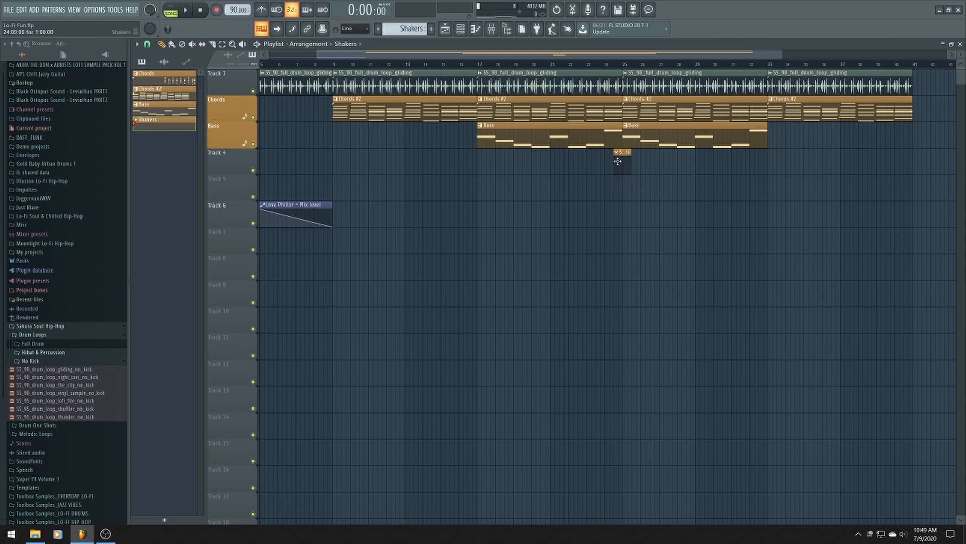
pyautogui.rightClick(254, 163)
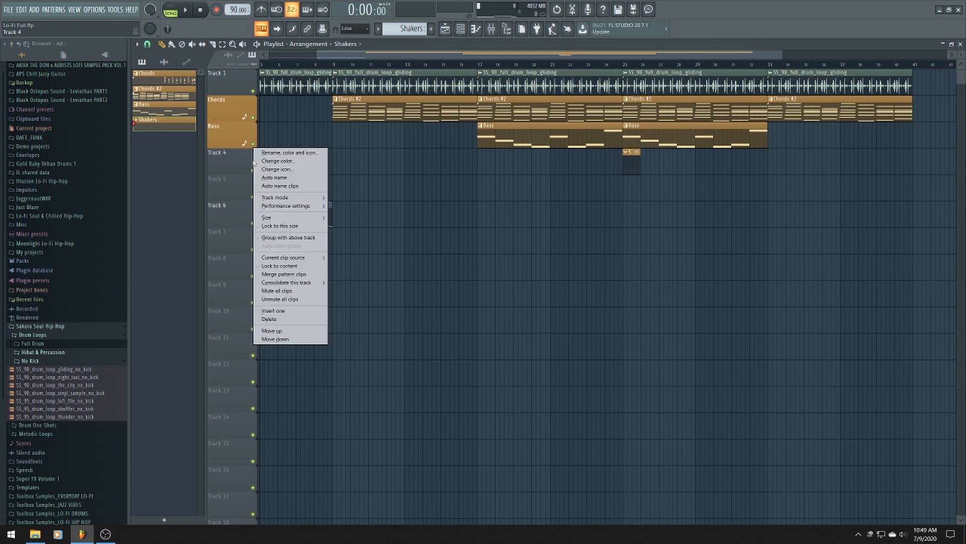
pyautogui.click(291, 178)
# Load the Fruit Shake instrument from the Kontakt libraries into the Kontakt 5 channel
pyautogui.click(460, 29)
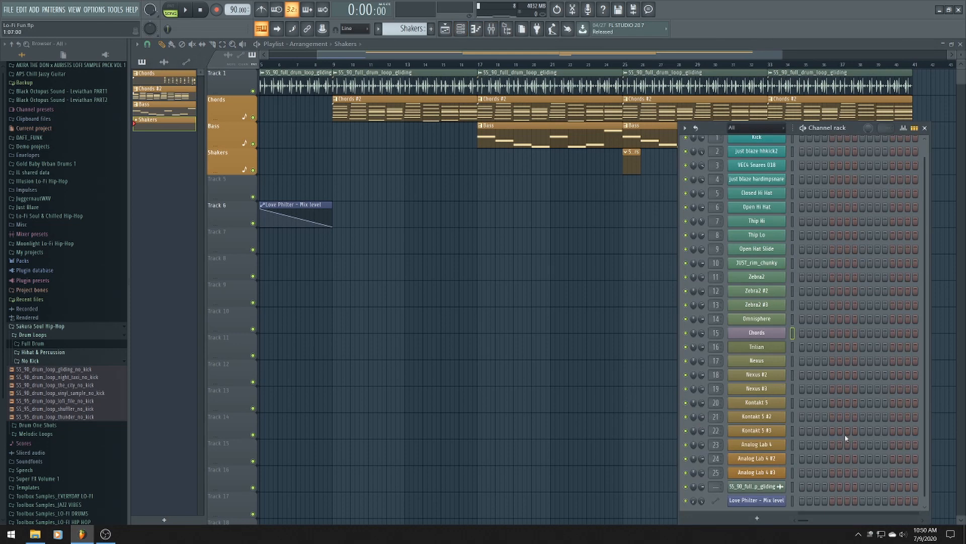
pyautogui.click(768, 407)
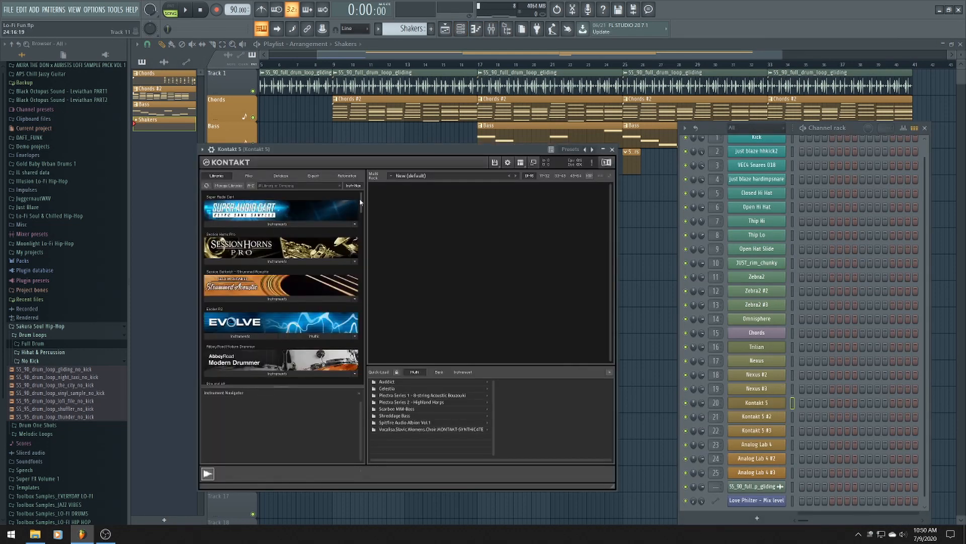
pyautogui.moveTo(361, 201); pyautogui.dragTo(369, 252)
pyautogui.click(251, 282)
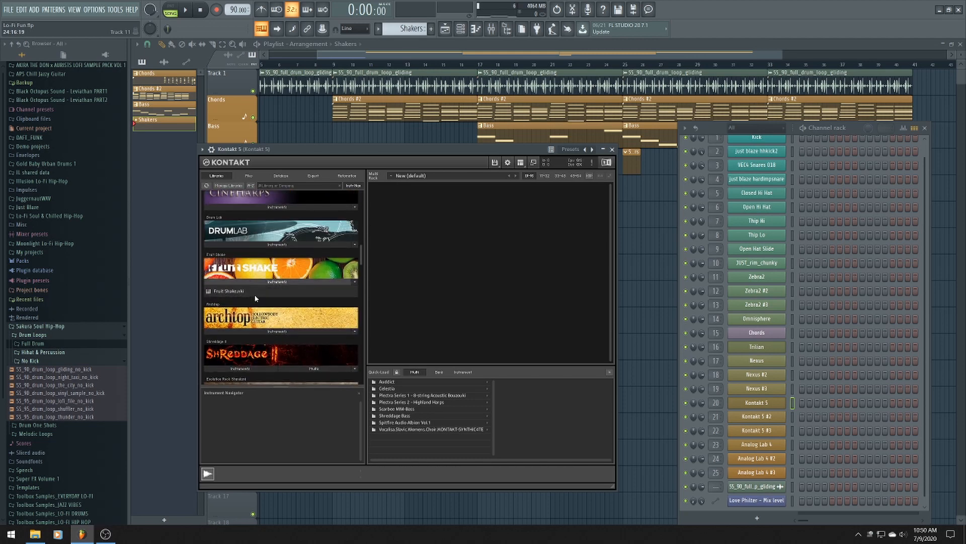
pyautogui.doubleClick(243, 293)
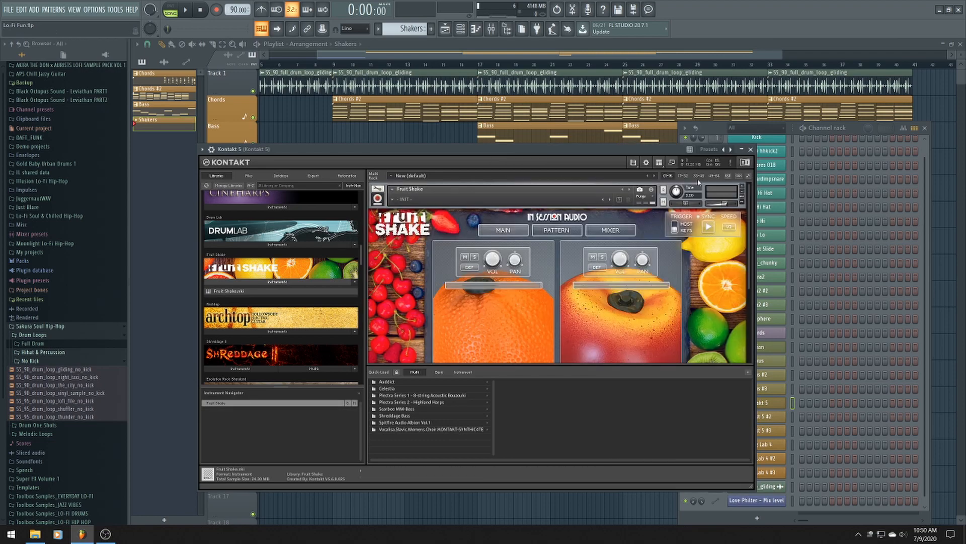
# Set Fruit Shake's first shaker sound to Lemon and its second to Carrot
pyautogui.moveTo(648, 157); pyautogui.dragTo(656, 104)
pyautogui.scroll(-4, 565, 269)
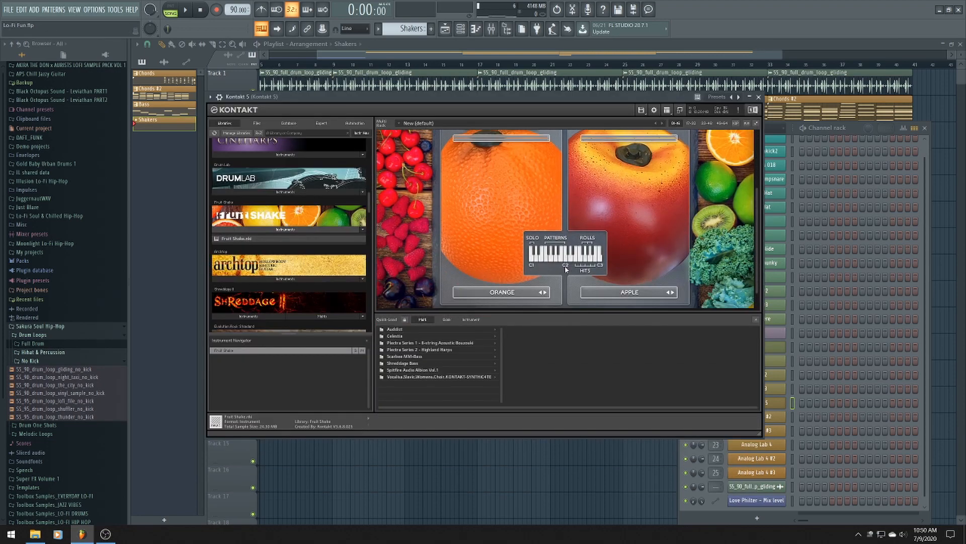
pyautogui.click(526, 297)
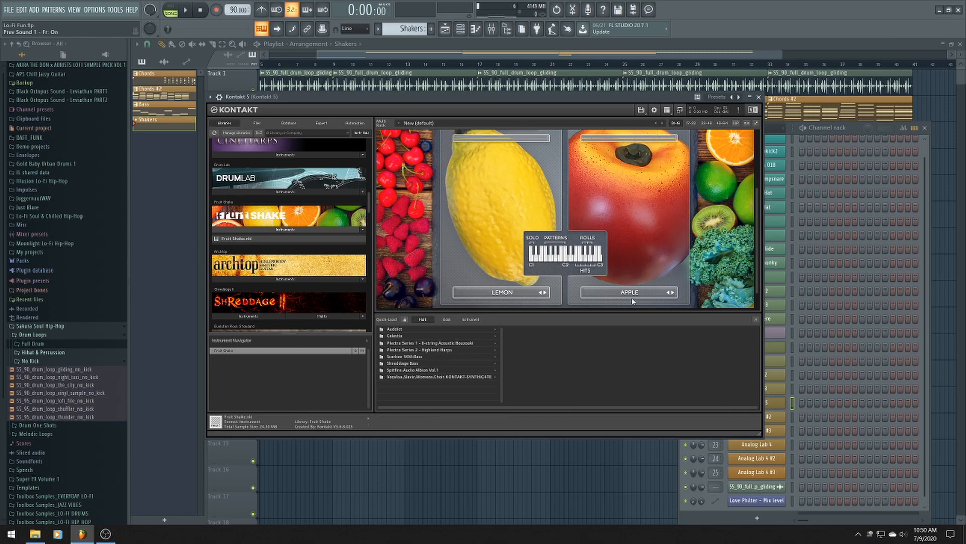
pyautogui.click(662, 295)
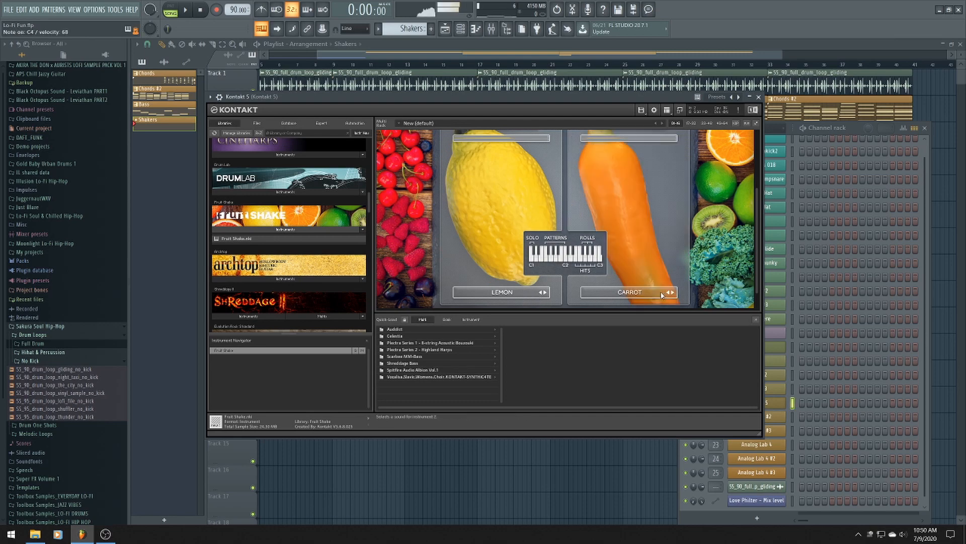
# Set Fruit Shake's second shaker sound to Banana and return to the playlist
pyautogui.click(669, 293)
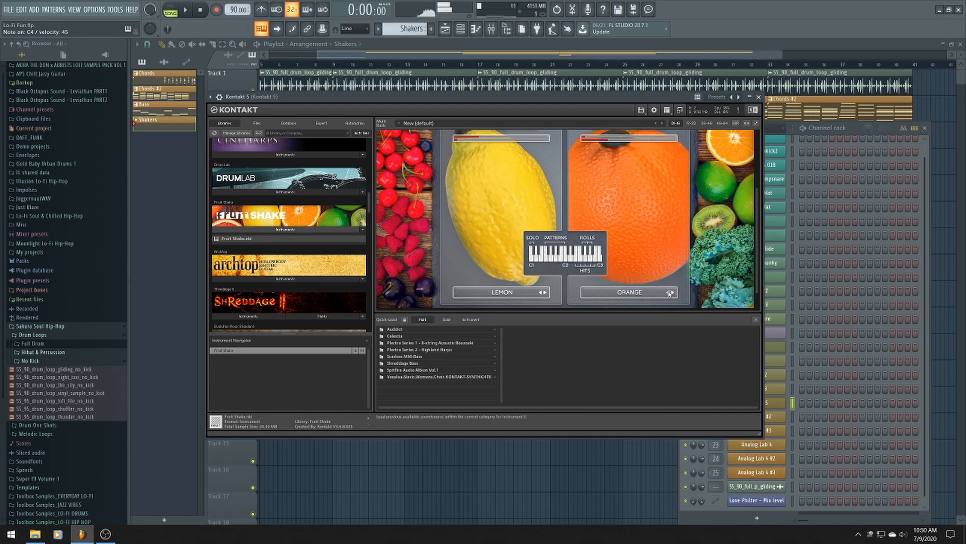
pyautogui.click(669, 293)
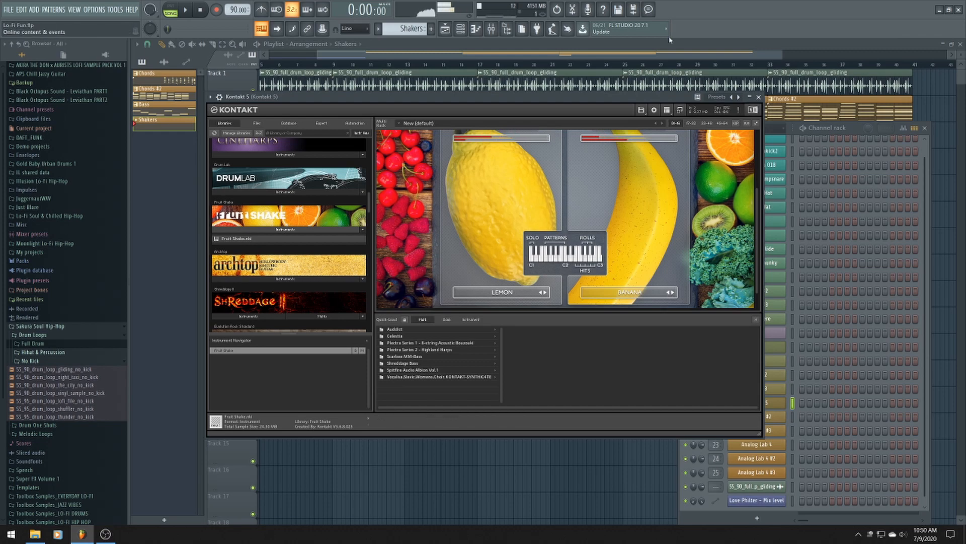
pyautogui.click(670, 56)
# Extend the Shakers clip at bar 25 so it ends at bar 33
pyautogui.scroll(2, 651, 154)
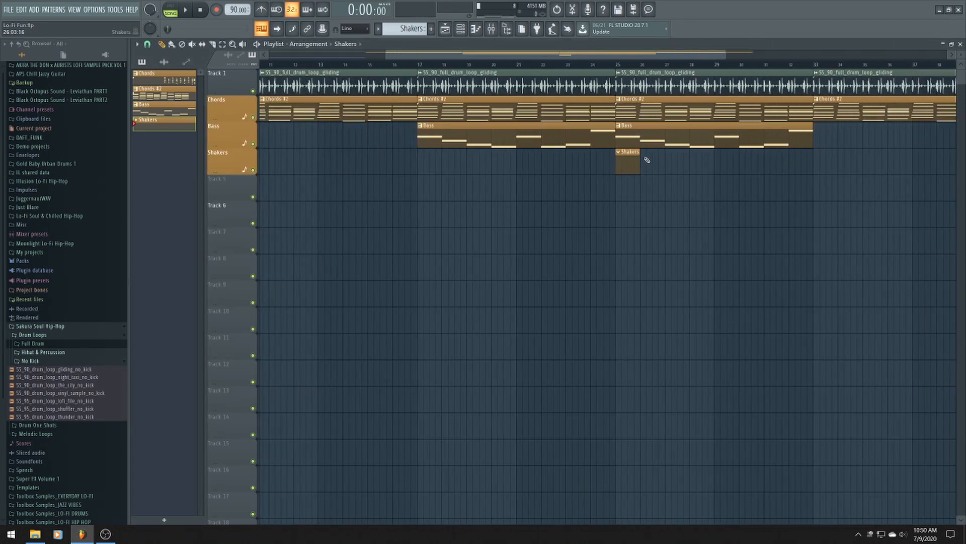
pyautogui.moveTo(638, 154); pyautogui.dragTo(813, 154)
pyautogui.scroll(-3, 583, 67)
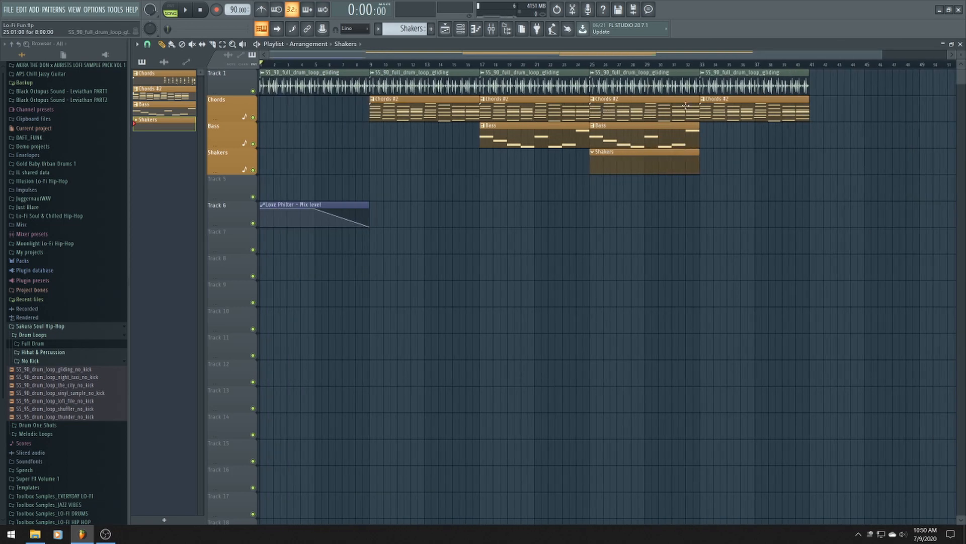
# Add a four-bar C4 note from bar 1 to bar 5 in the Kontakt 5 channel's piano roll
pyautogui.click(460, 29)
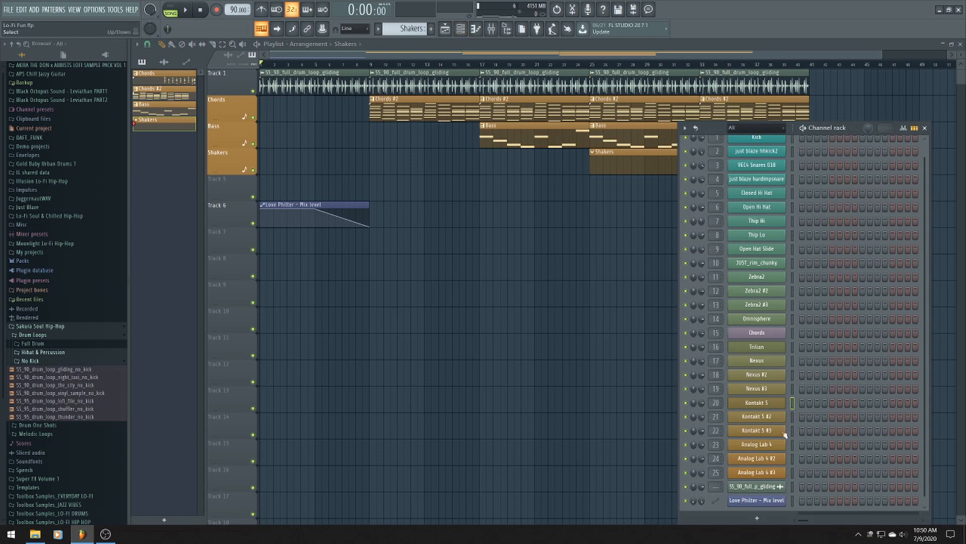
pyautogui.rightClick(755, 402)
pyautogui.click(805, 399)
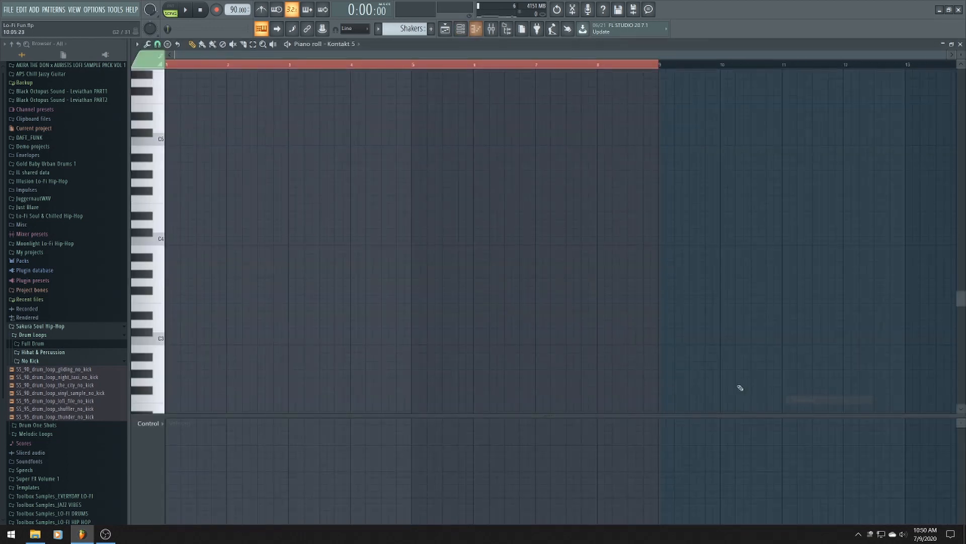
pyautogui.click(169, 242)
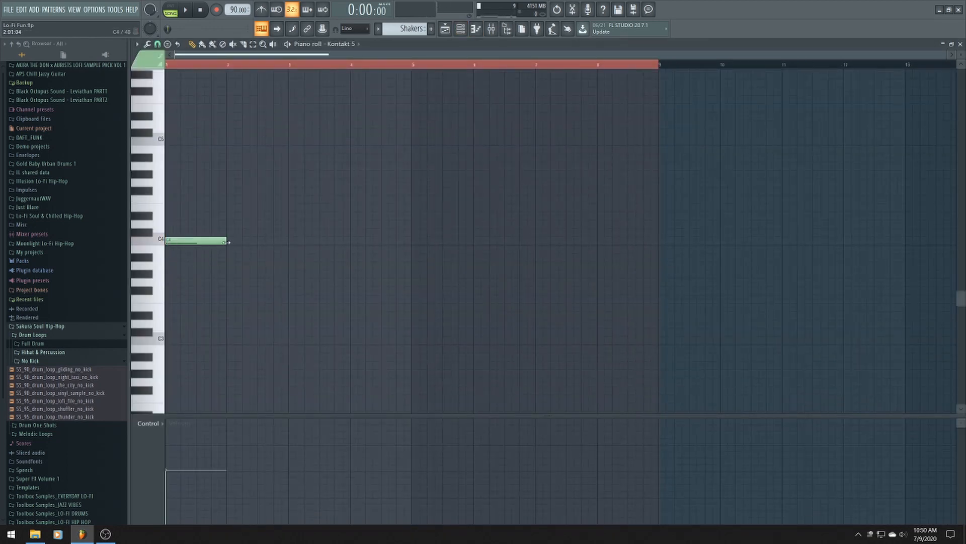
pyautogui.moveTo(224, 243); pyautogui.dragTo(412, 242)
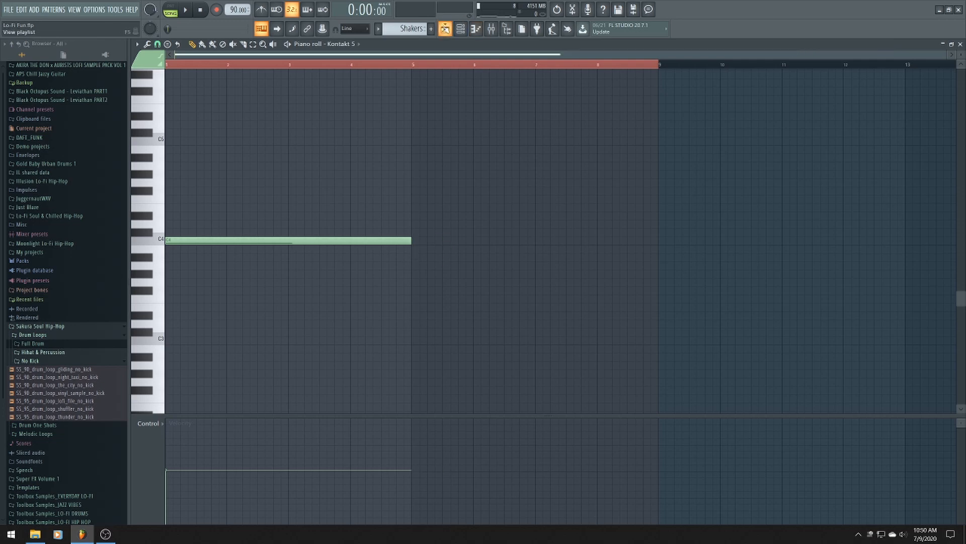
# Fill bars 25 to 33 of the Shakers track with two consecutive four-bar Shakers clips
pyautogui.click(445, 28)
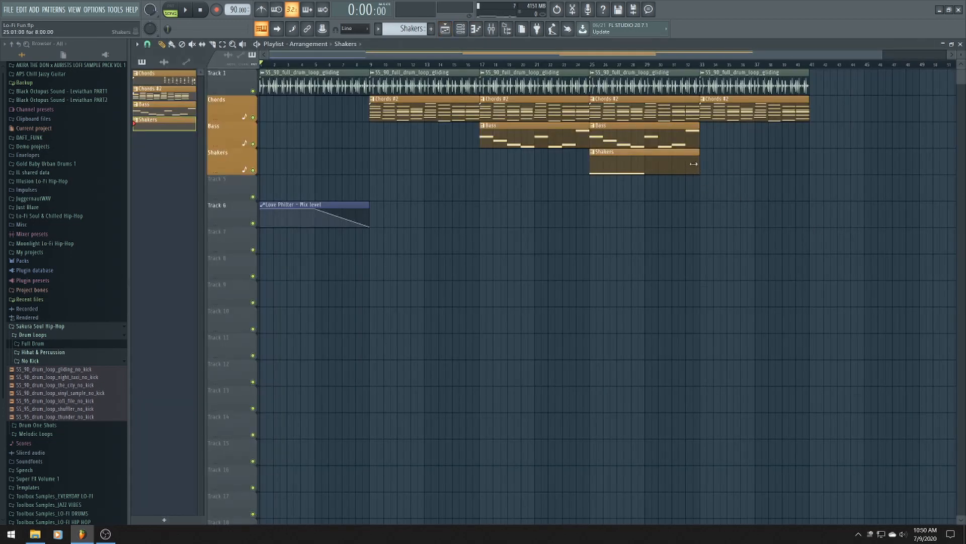
pyautogui.moveTo(693, 163)
pyautogui.mouseDown()
pyautogui.moveTo(645, 163)
pyautogui.moveTo(700, 163)
pyautogui.mouseUp()
pyautogui.scroll(-1, 545, 66)
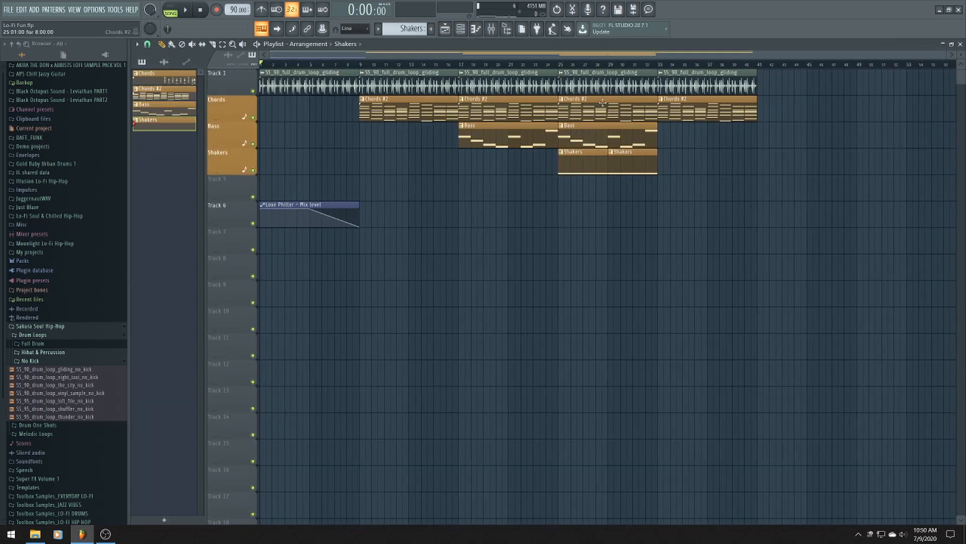
# Play the arrangement from just before bar 25 to check the shakers with the drums, chords and bass
pyautogui.click(546, 65)
pyautogui.press('space')
pyautogui.press('F6')
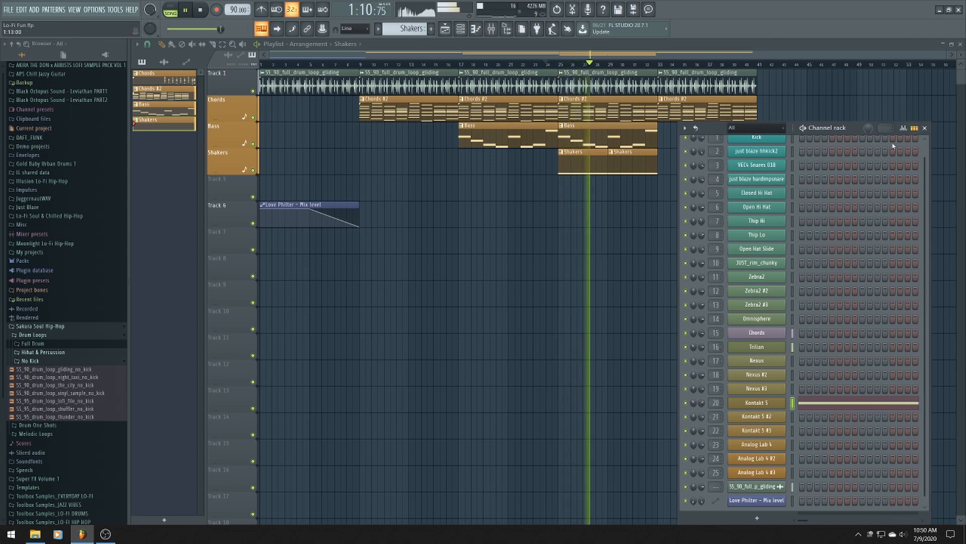
pyautogui.scroll(1, 632, 347)
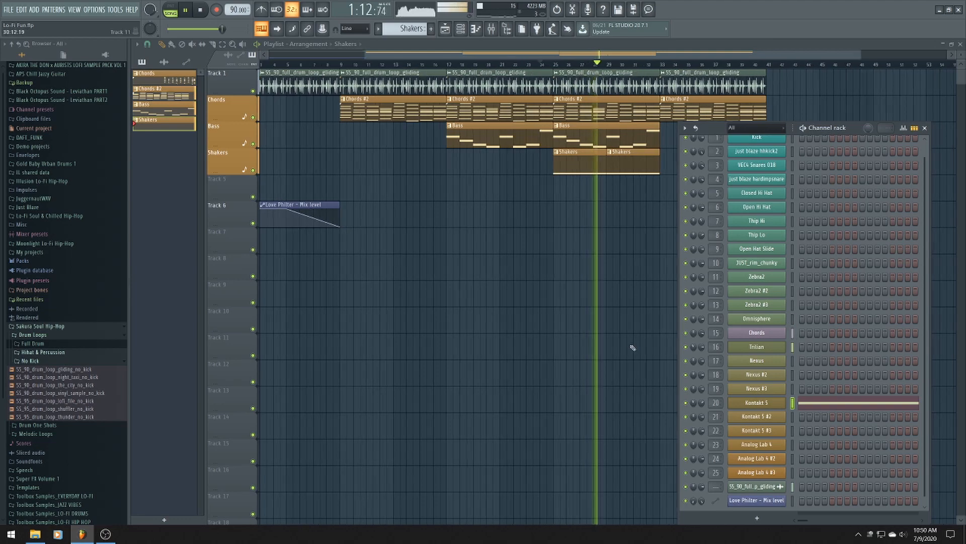
pyautogui.scroll(2, 637, 349)
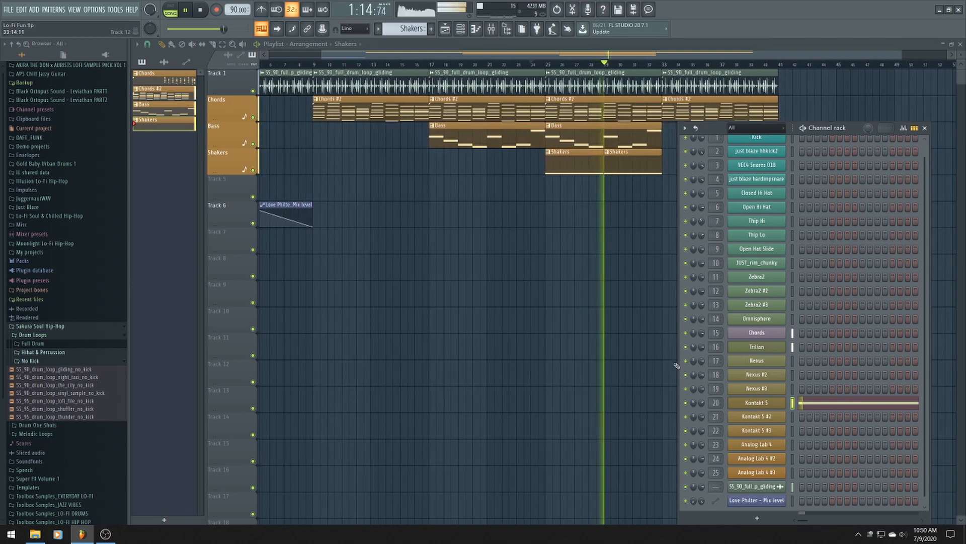
pyautogui.click(926, 129)
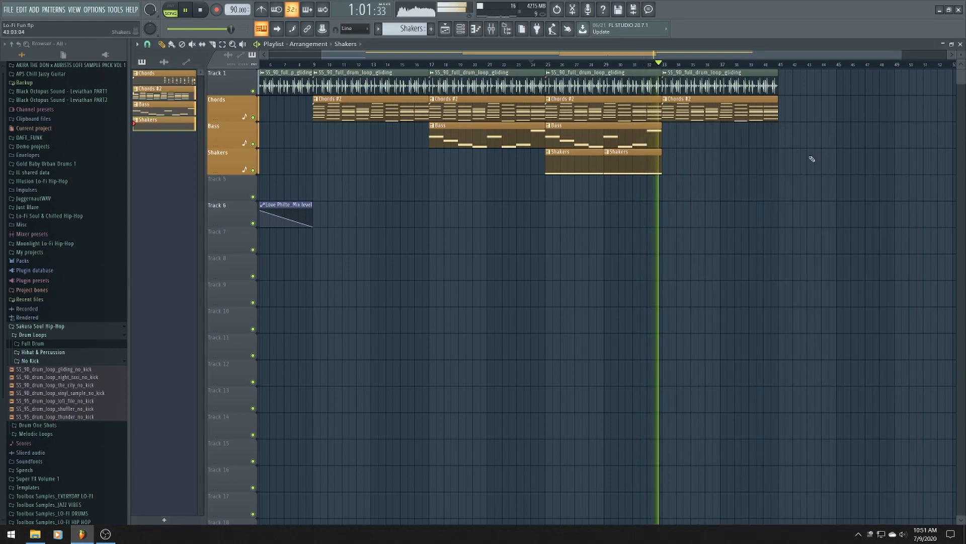
pyautogui.press('space')
# Save the project and delete the drum loop clip at bar 33 on Track 1
pyautogui.click(656, 64)
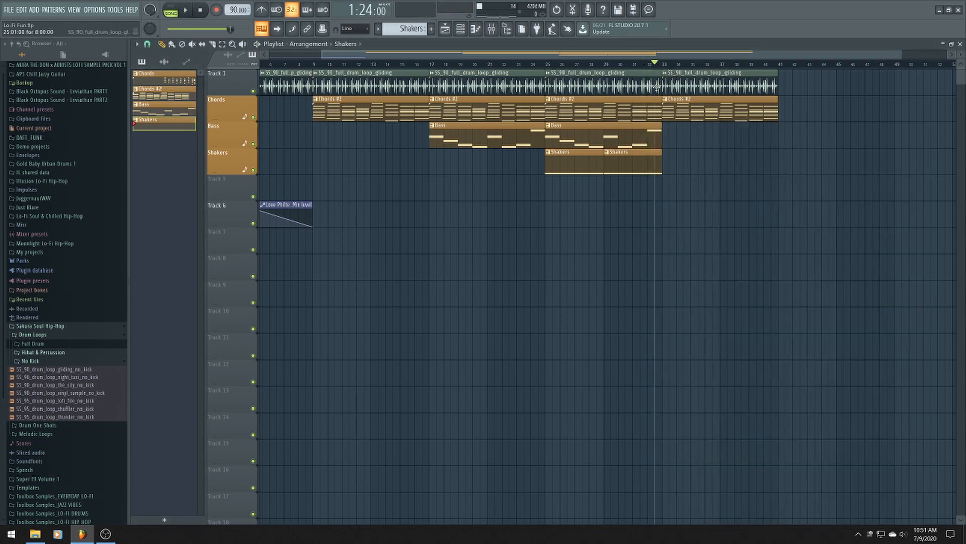
pyautogui.hotkey('ctrl', 's')
pyautogui.rightClick(693, 82)
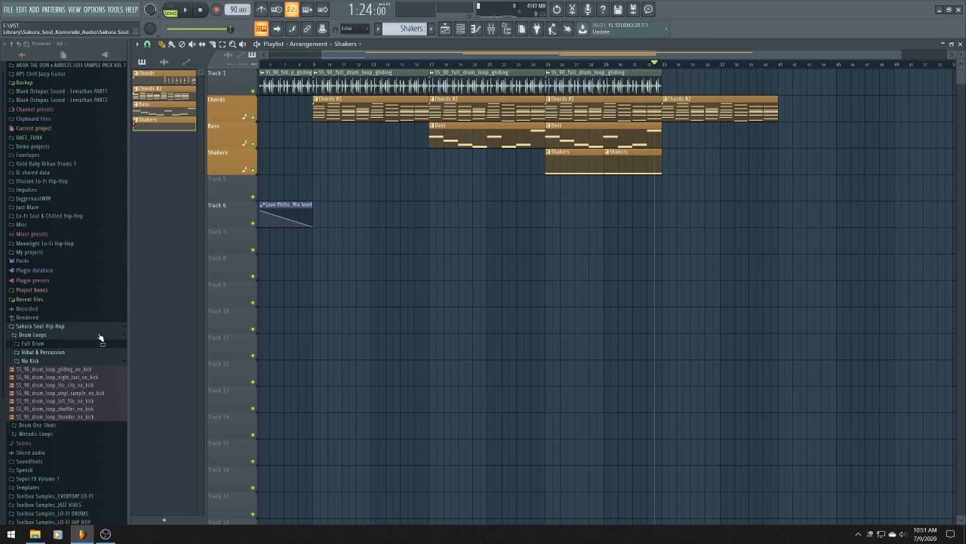
# Audition 90 BPM loops in Sakura Soul Hip-Hop's Full Drum folder and place SS_90_full_drum_loop_night_taxi on Track 1 at bar 33
pyautogui.click(64, 337)
pyautogui.click(63, 336)
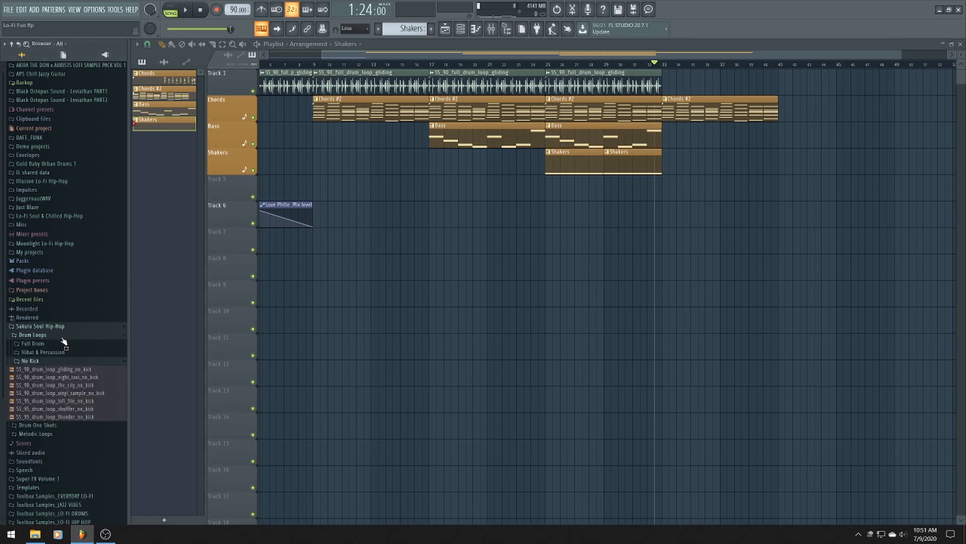
pyautogui.click(61, 337)
pyautogui.click(49, 337)
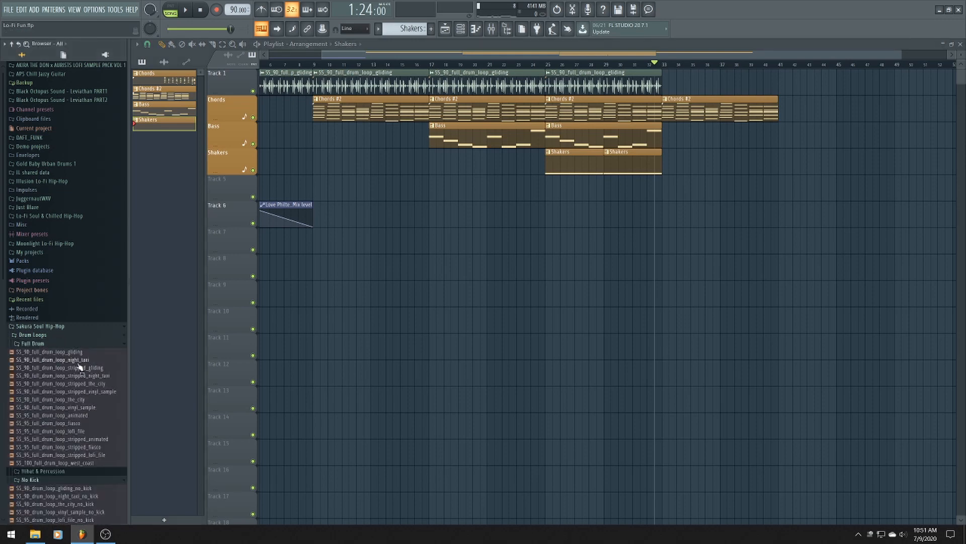
pyautogui.click(71, 353)
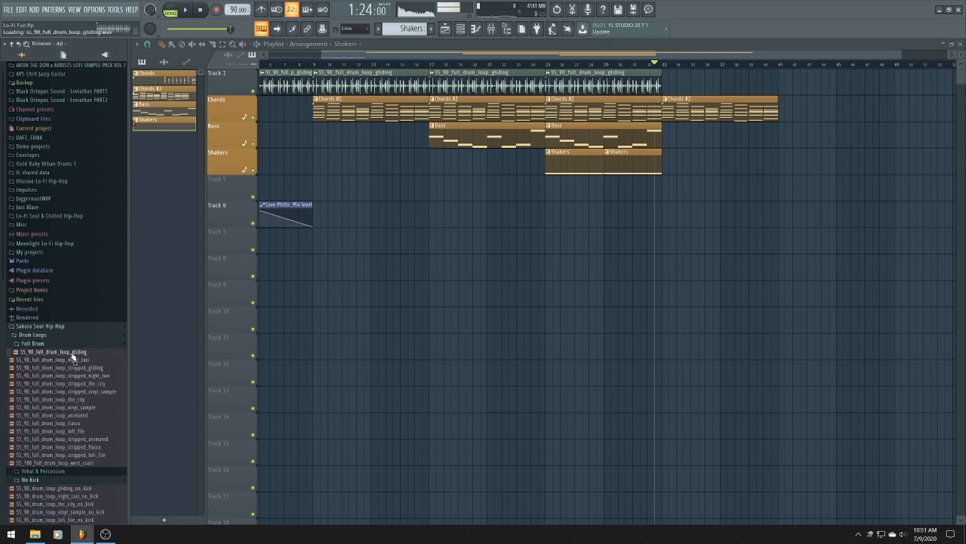
pyautogui.click(75, 368)
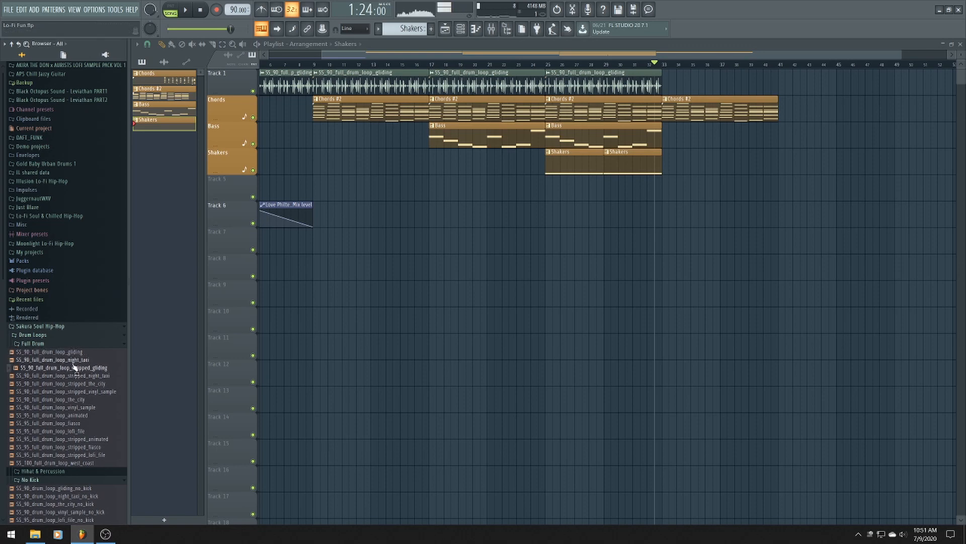
pyautogui.click(74, 360)
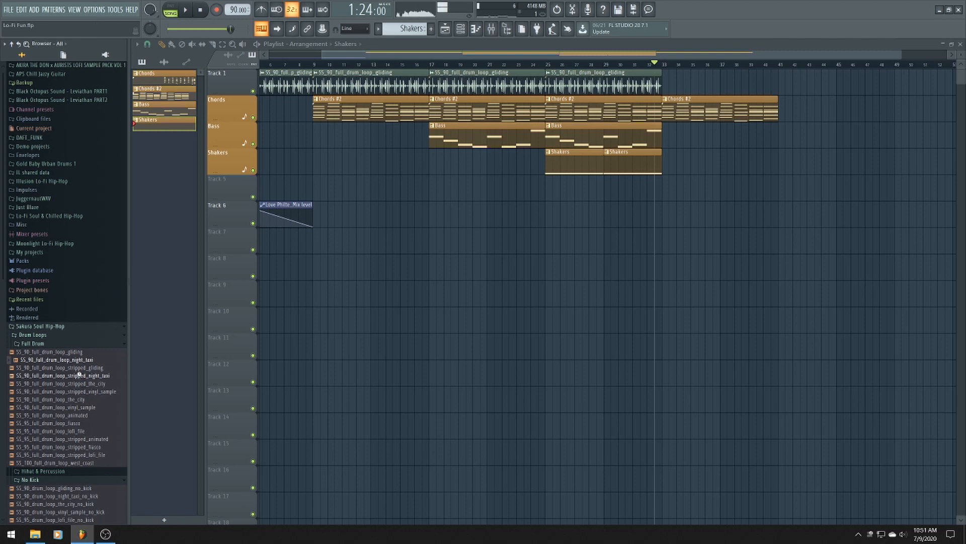
pyautogui.click(79, 375)
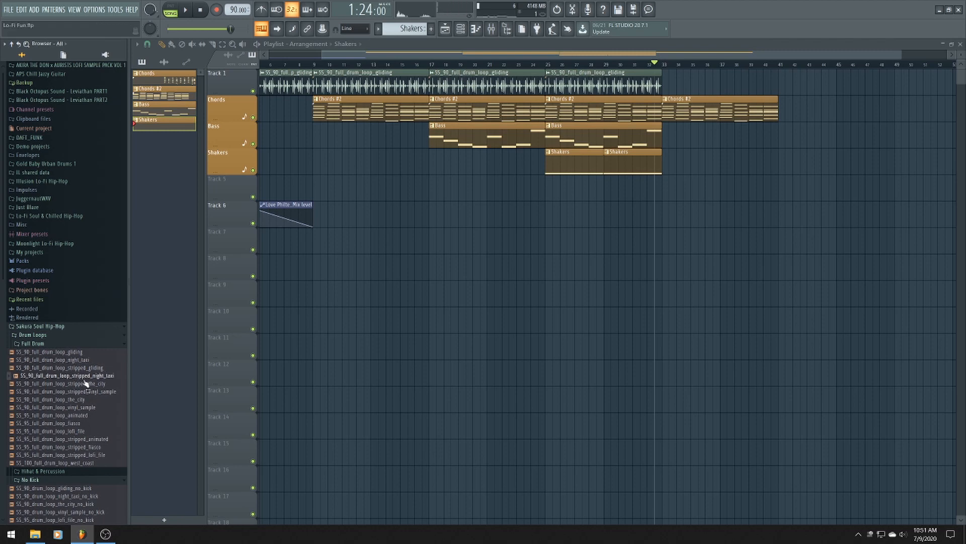
pyautogui.click(86, 383)
pyautogui.click(89, 390)
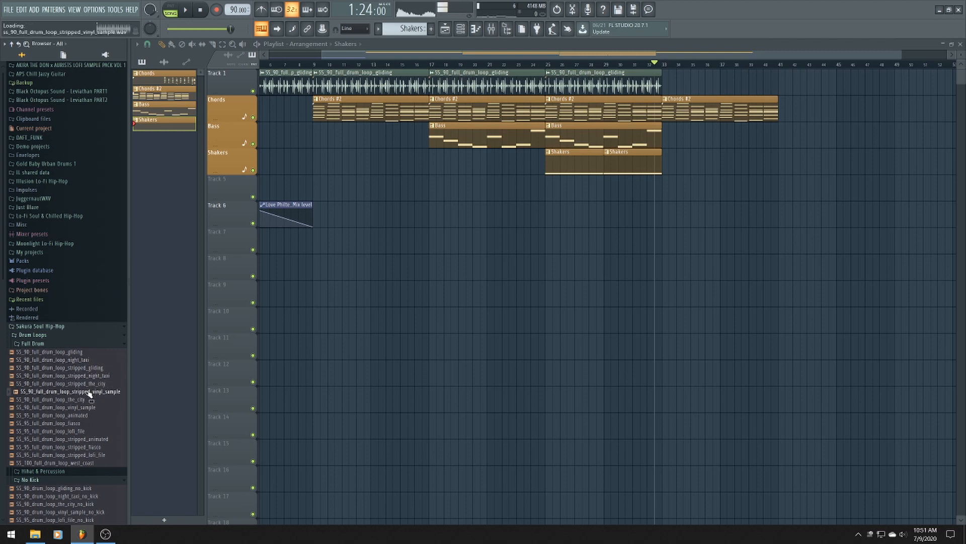
pyautogui.moveTo(80, 361); pyautogui.dragTo(660, 76)
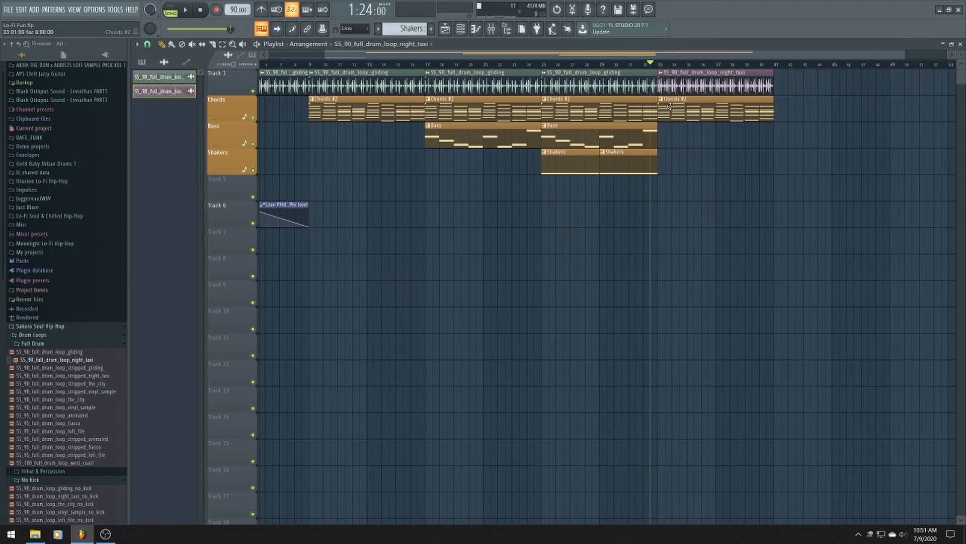
# Make the Chords #2 clip at bar 33 a unique pattern and delete all of its notes
pyautogui.click(662, 103)
pyautogui.click(700, 165)
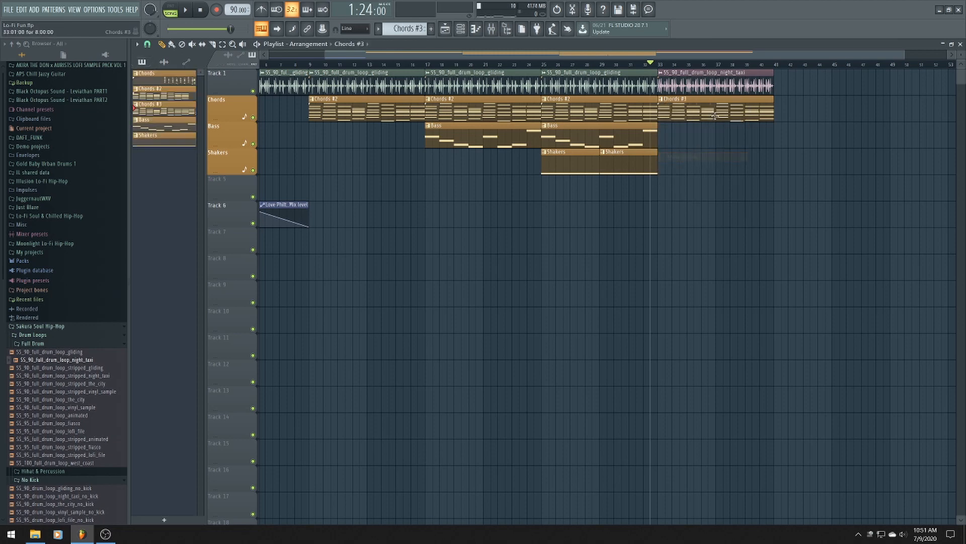
pyautogui.doubleClick(714, 116)
pyautogui.hotkey('ctrl', 'a')
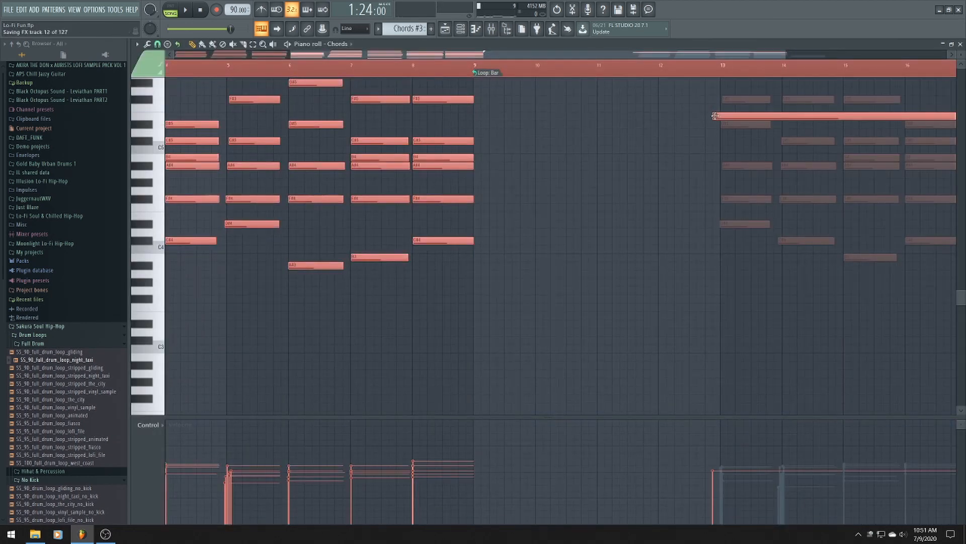
pyautogui.press('Delete')
# Set the loop marker at bar 9 of the emptied chord pattern to Don't loop and return to the playlist
pyautogui.moveTo(692, 56); pyautogui.dragTo(675, 56)
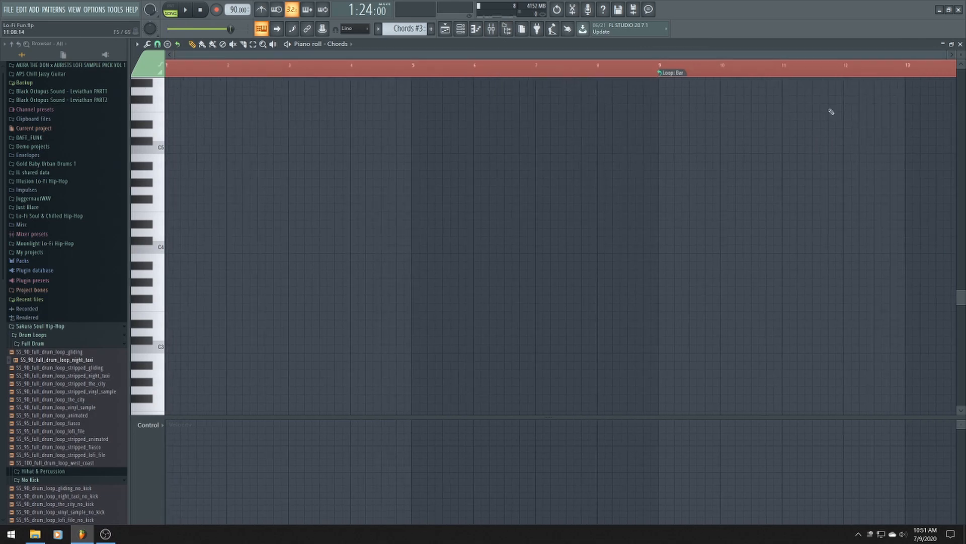
pyautogui.click(679, 77)
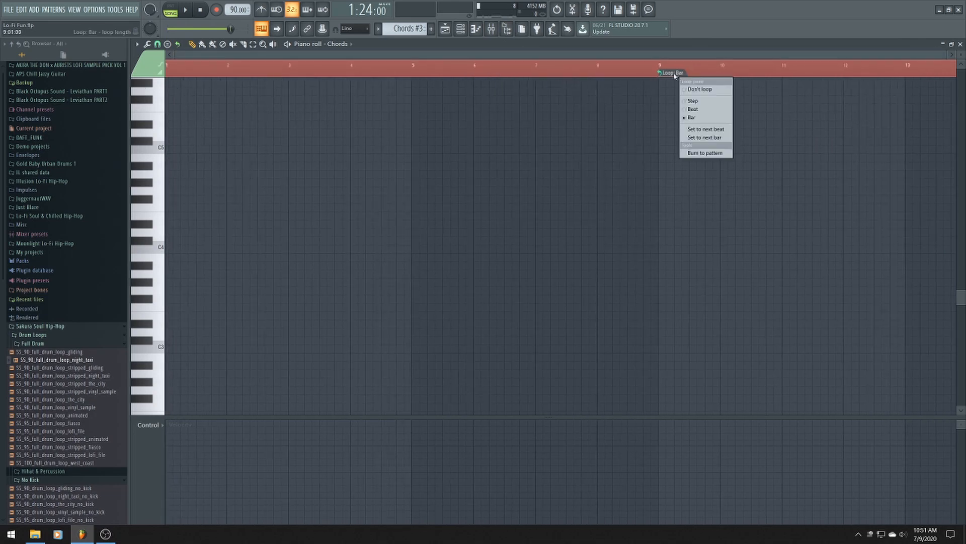
pyautogui.click(700, 89)
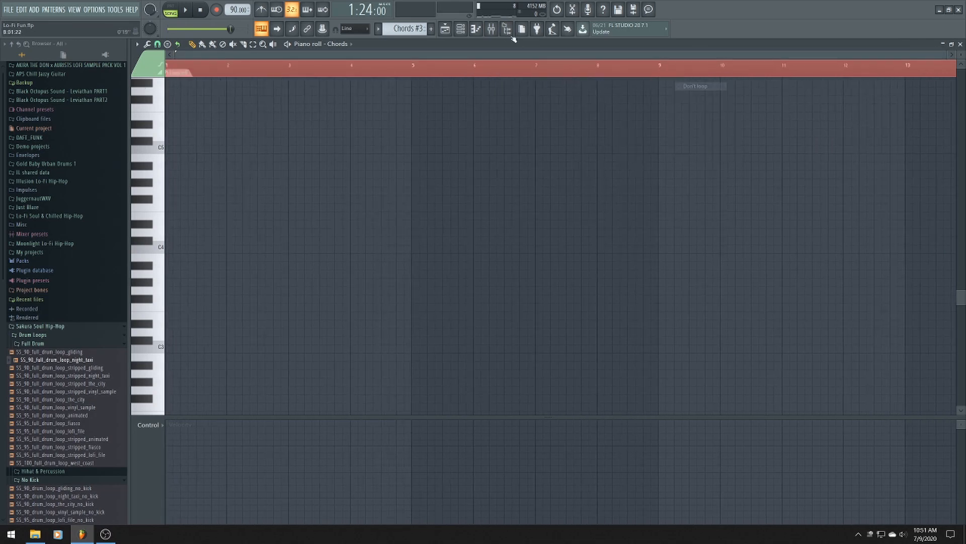
pyautogui.click(453, 36)
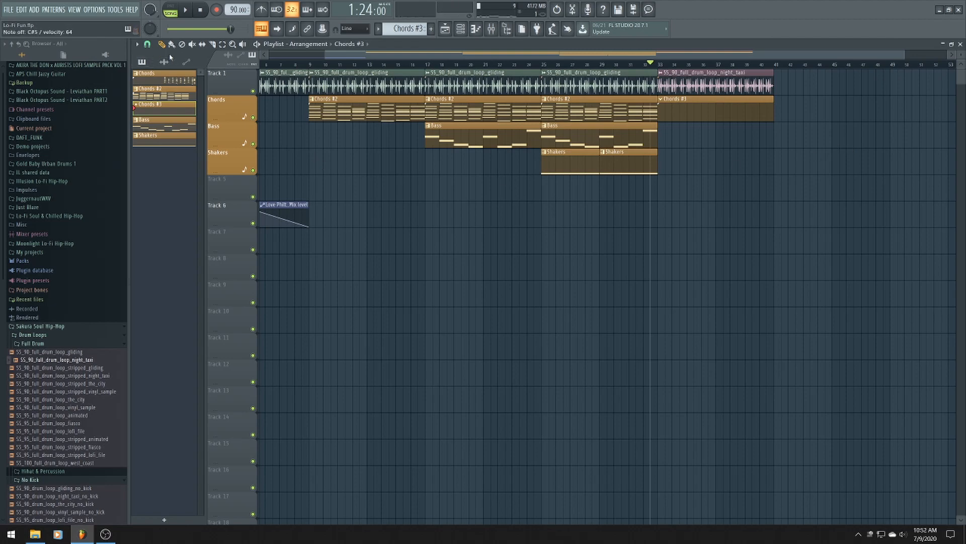
# Move the song's playback position to bar 25
pyautogui.scroll(4, 784, 68)
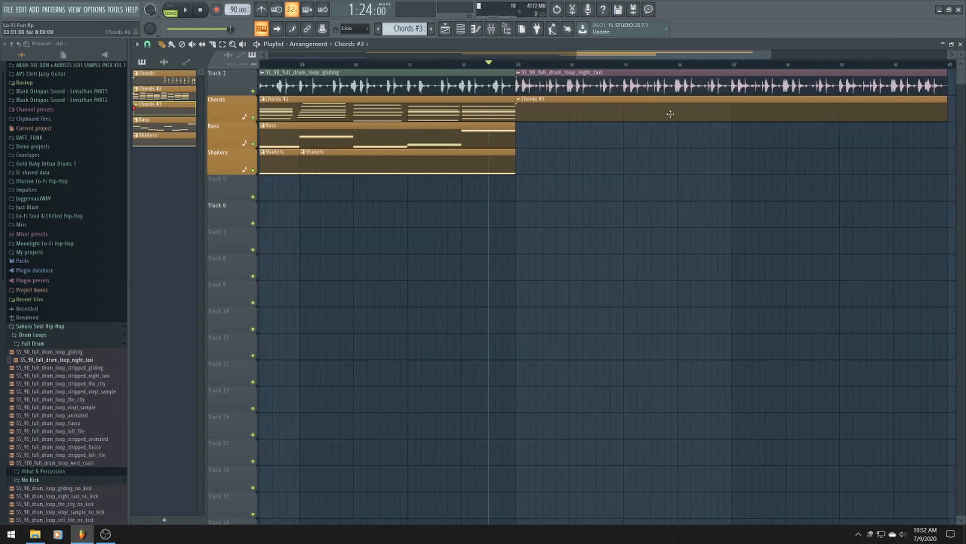
pyautogui.moveTo(785, 56); pyautogui.dragTo(801, 57)
pyautogui.scroll(4, 681, 126)
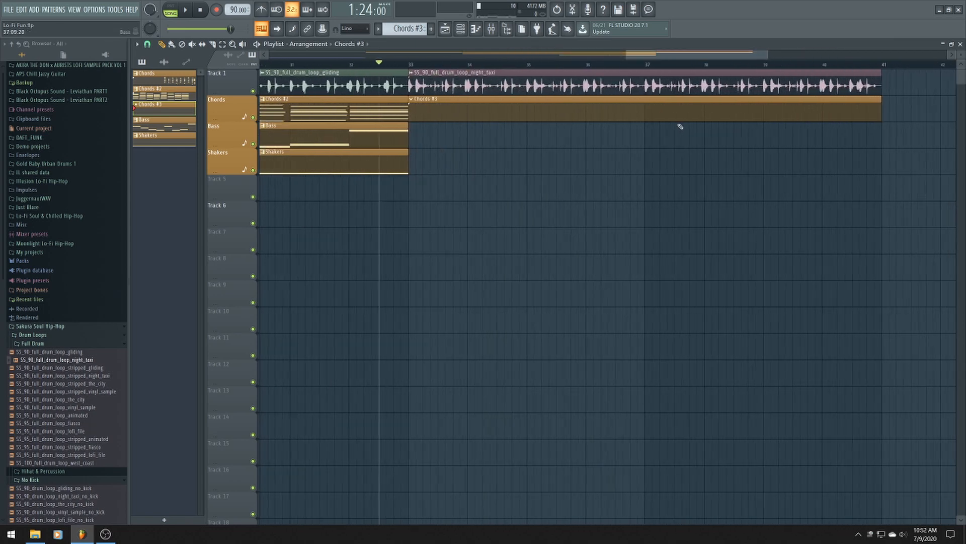
pyautogui.scroll(-4, 681, 126)
pyautogui.click(512, 65)
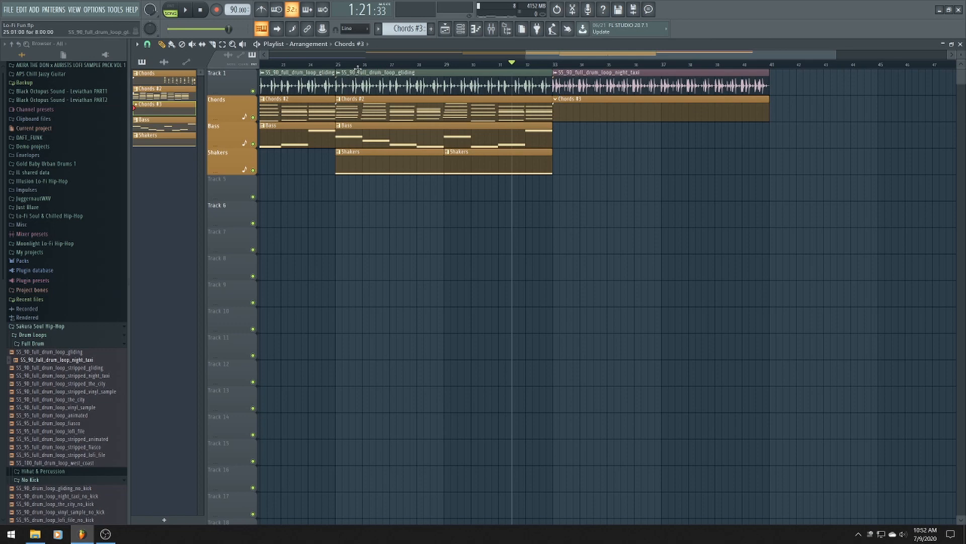
pyautogui.click(340, 67)
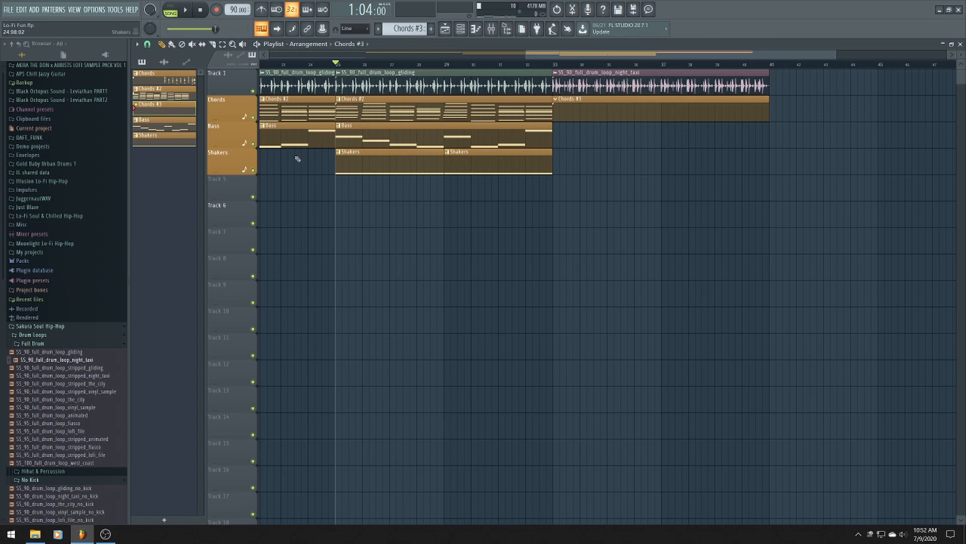
# Collapse the Full Drum and No Kick folders in the browser
pyautogui.click(45, 343)
pyautogui.click(68, 361)
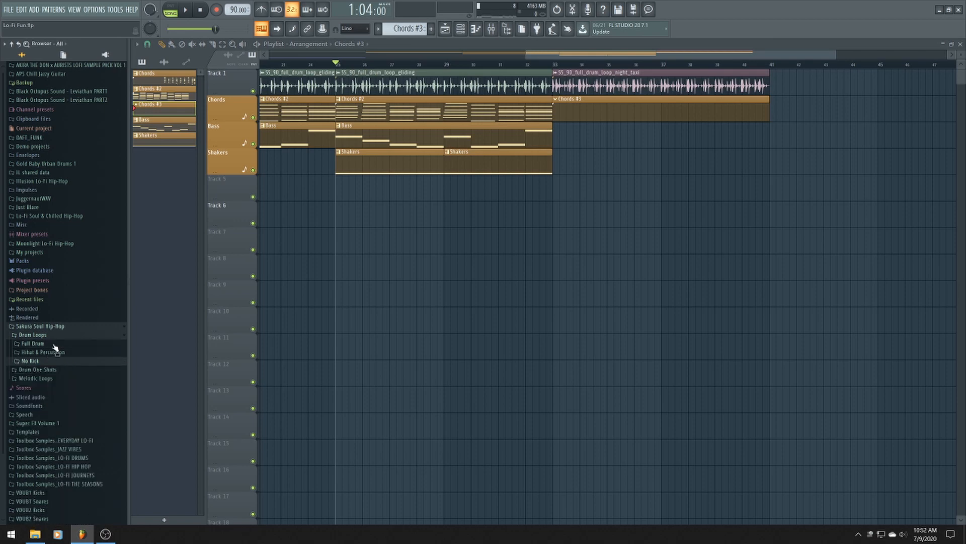
# Place the Resampled loop SS_90_resampled_songstarter_grand_sathorn_Dm from Sakura Soul's Melodic Loops at bar 33 on the Shakers track
pyautogui.click(56, 379)
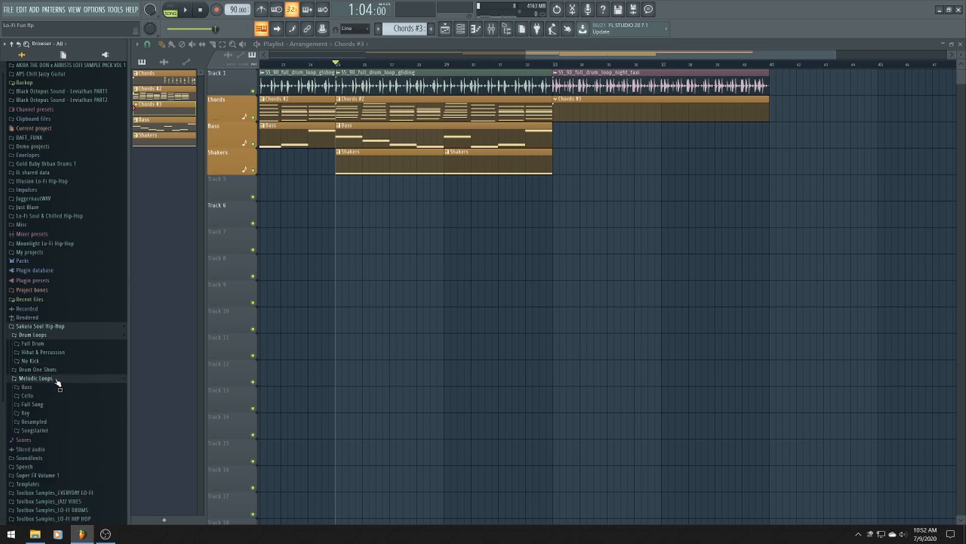
pyautogui.click(51, 415)
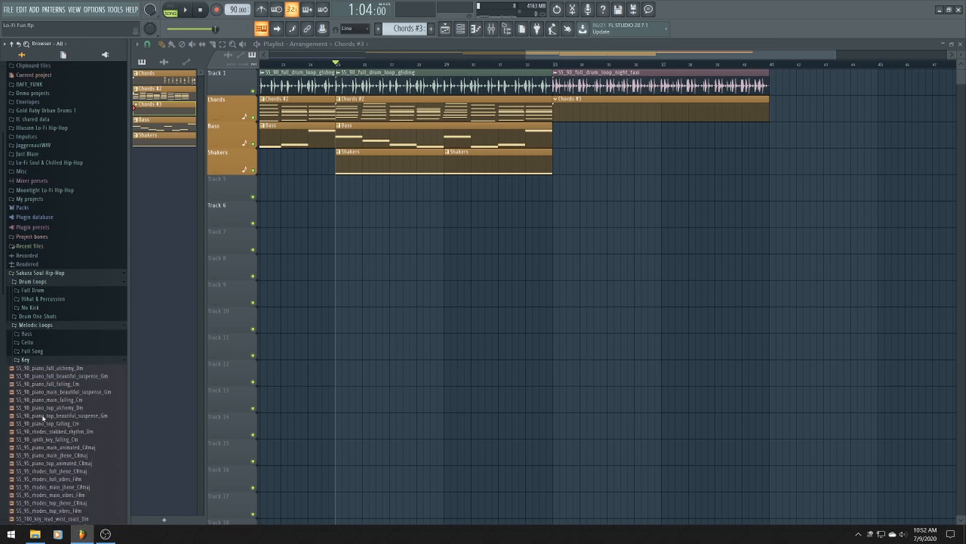
pyautogui.click(47, 357)
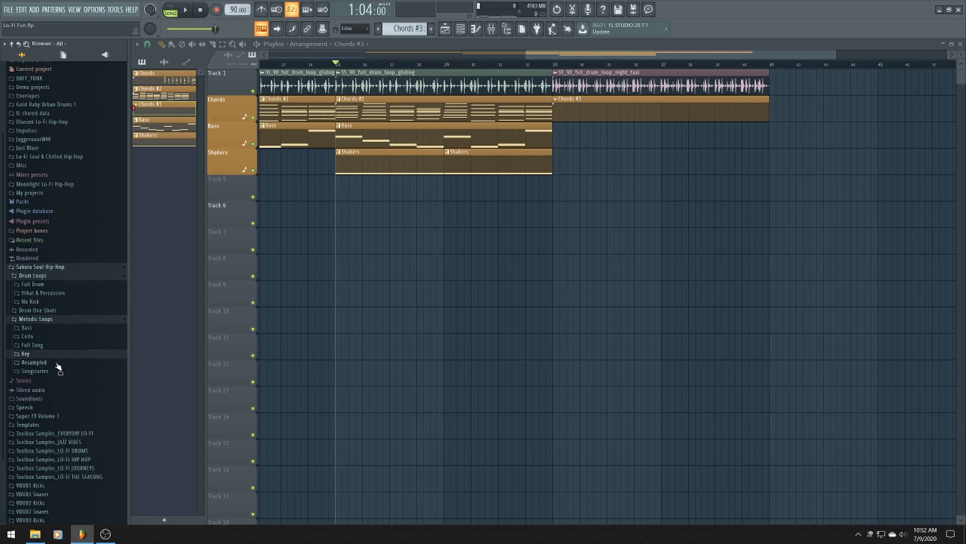
pyautogui.click(56, 363)
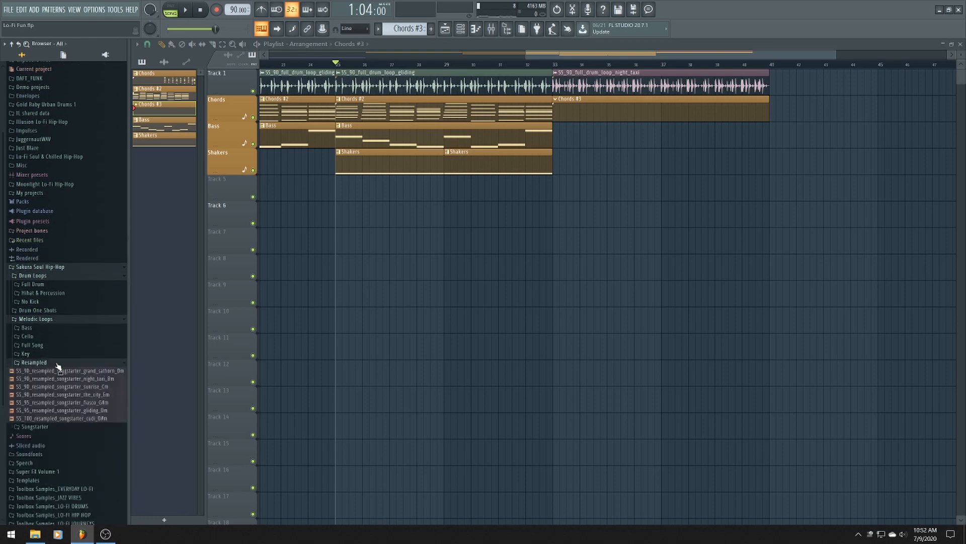
pyautogui.click(94, 371)
pyautogui.moveTo(99, 373); pyautogui.dragTo(578, 217)
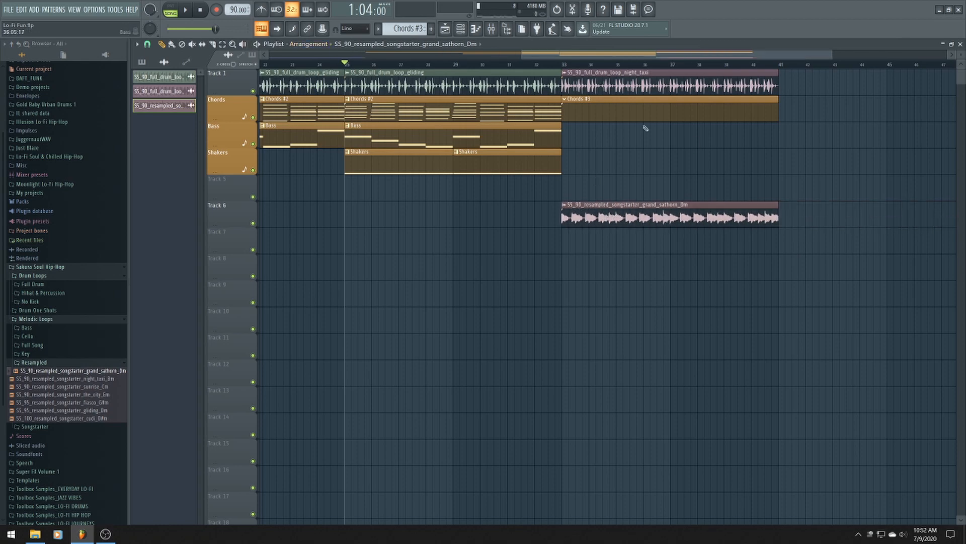
pyautogui.moveTo(631, 220); pyautogui.dragTo(631, 168)
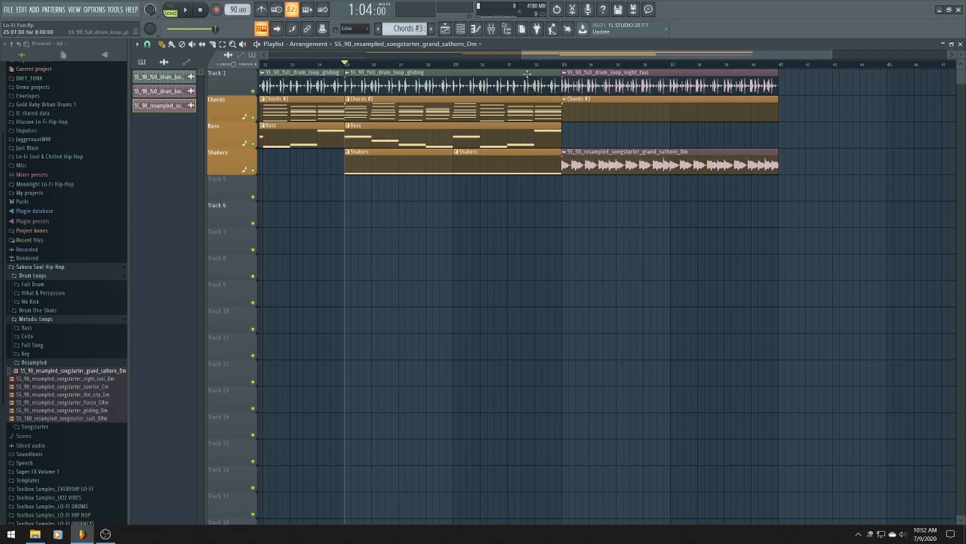
# Play the song from bar 32 and check the sample settings of the resampled songstarter clip
pyautogui.click(535, 65)
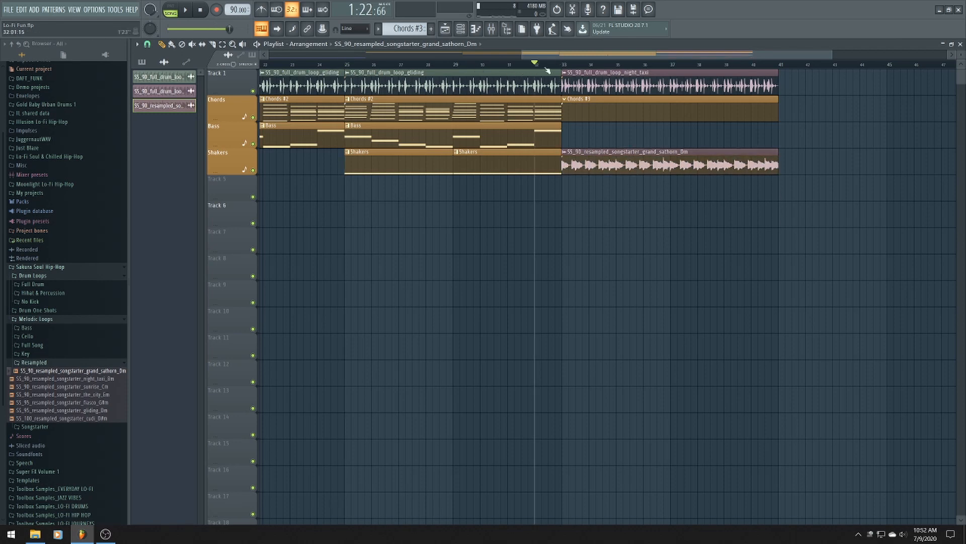
pyautogui.press('space')
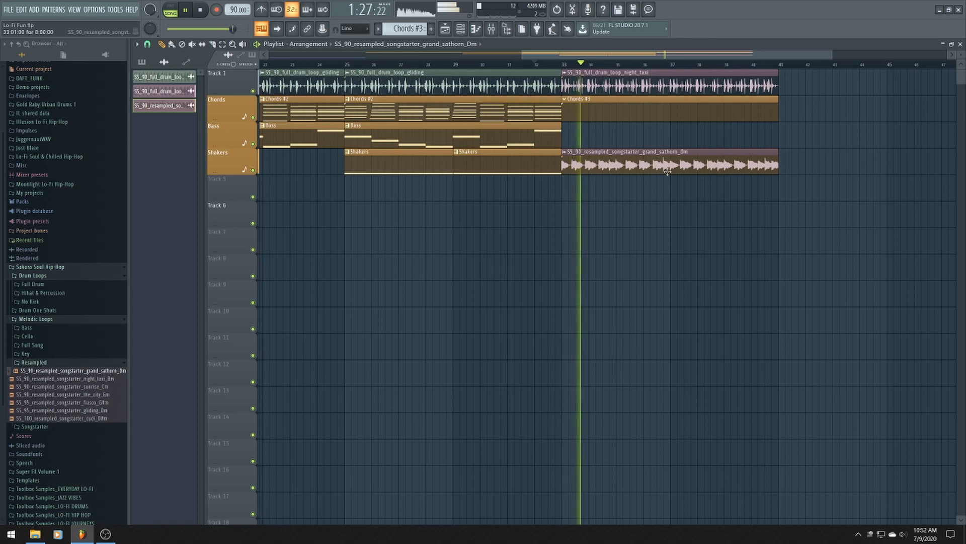
pyautogui.scroll(-2, 659, 163)
pyautogui.scroll(-2, 661, 162)
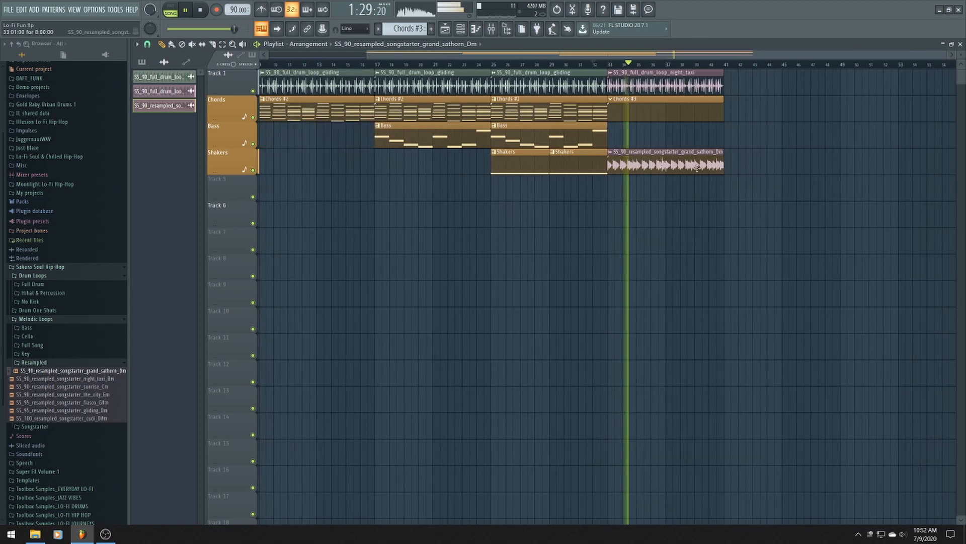
pyautogui.doubleClick(661, 162)
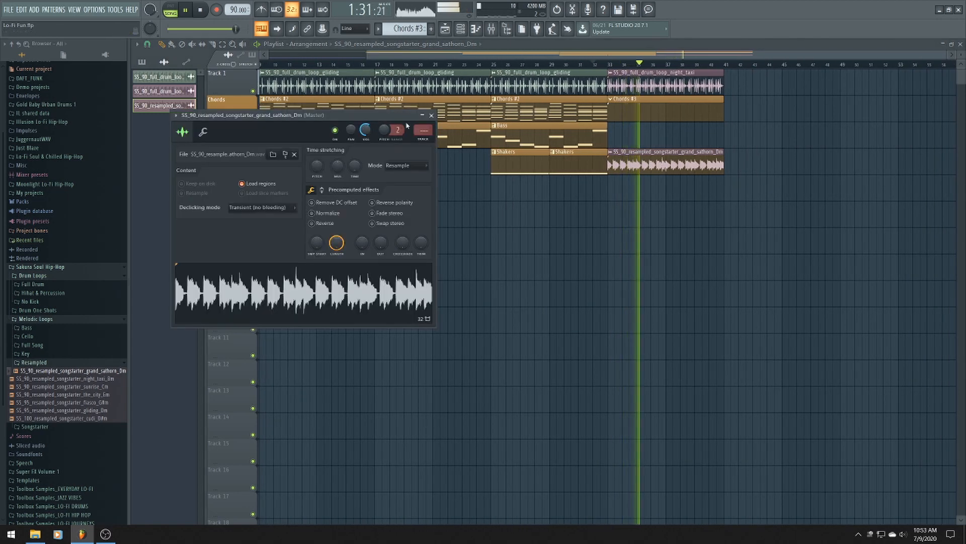
pyautogui.click(431, 116)
# Try to repeat the night_taxi drum loop at bar 41 and undo that placement
pyautogui.click(706, 87)
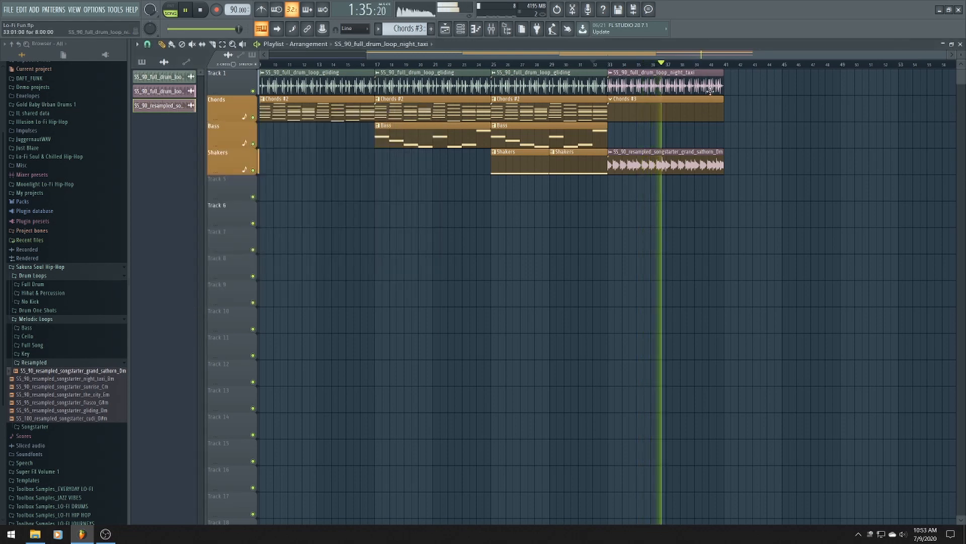
pyautogui.click(730, 87)
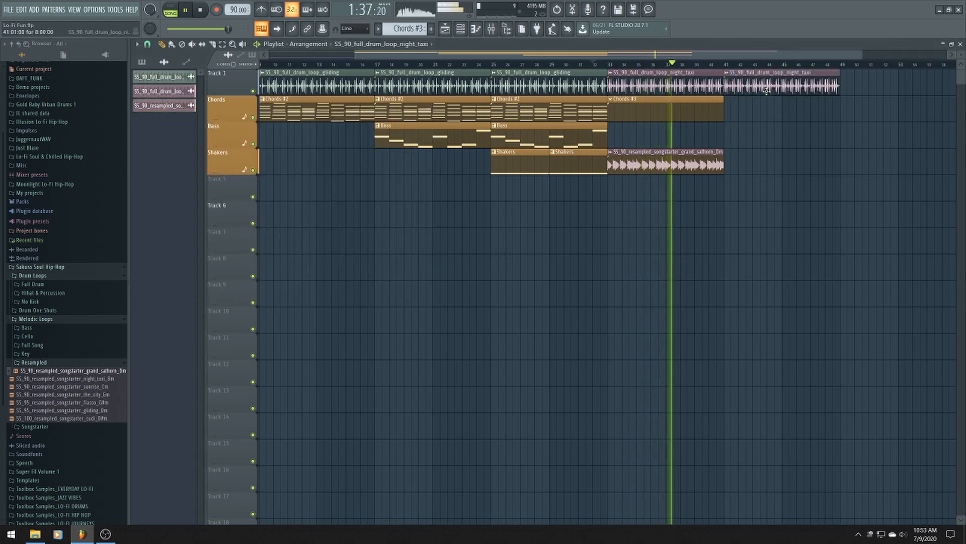
pyautogui.hotkey('ctrl', 'z')
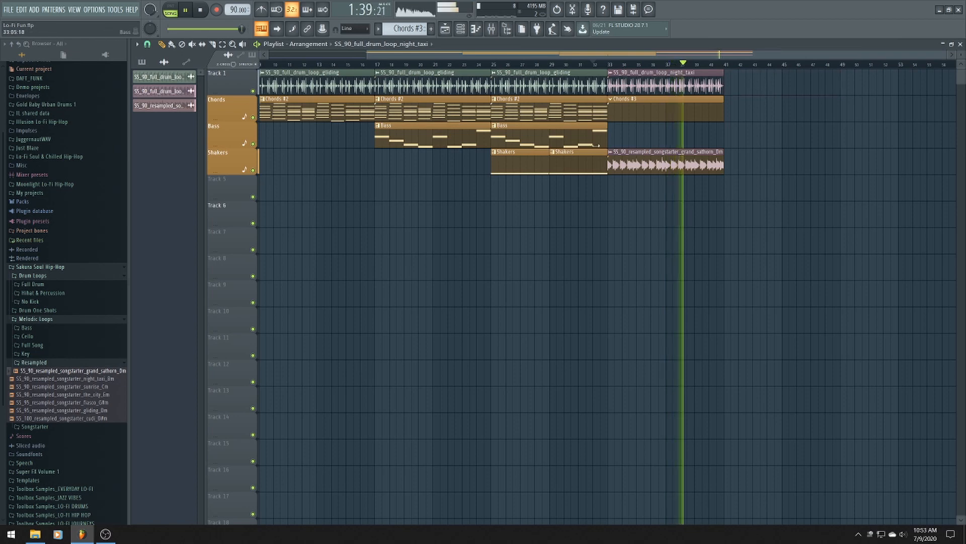
# Open the Crash samples of Black Octopus Sound - Leviathan PART1 and try out Lev_Crash_01 in the playlist
pyautogui.scroll(4, 81, 135)
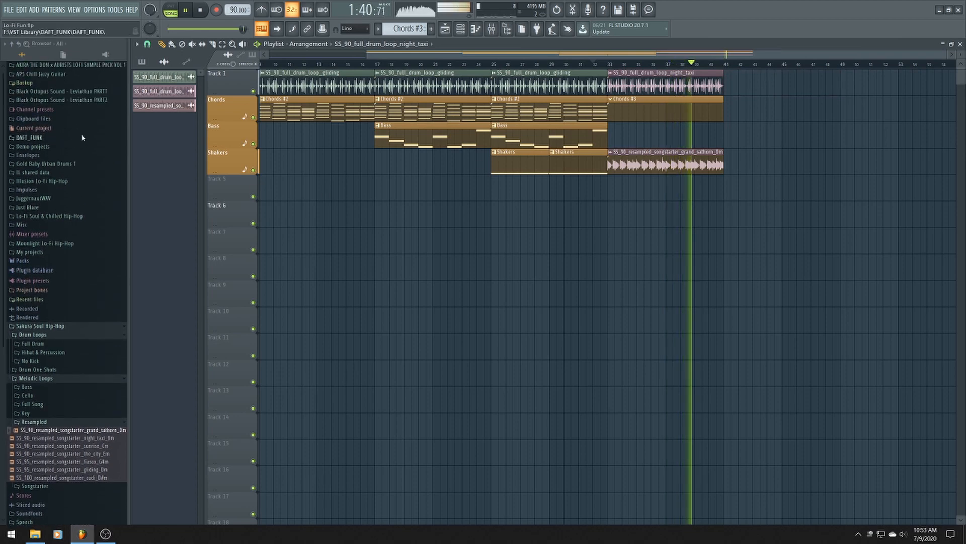
pyautogui.click(79, 91)
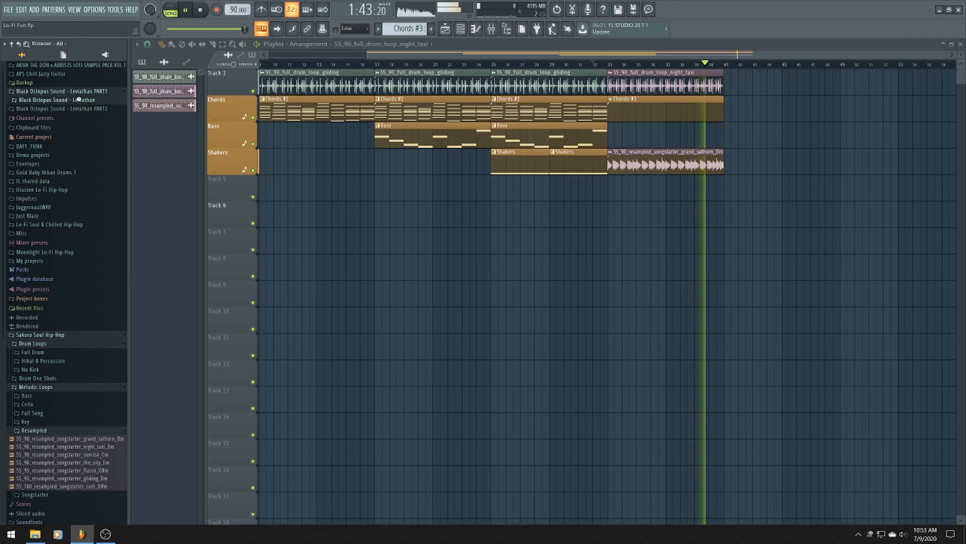
pyautogui.click(80, 100)
pyautogui.click(64, 108)
pyautogui.click(61, 119)
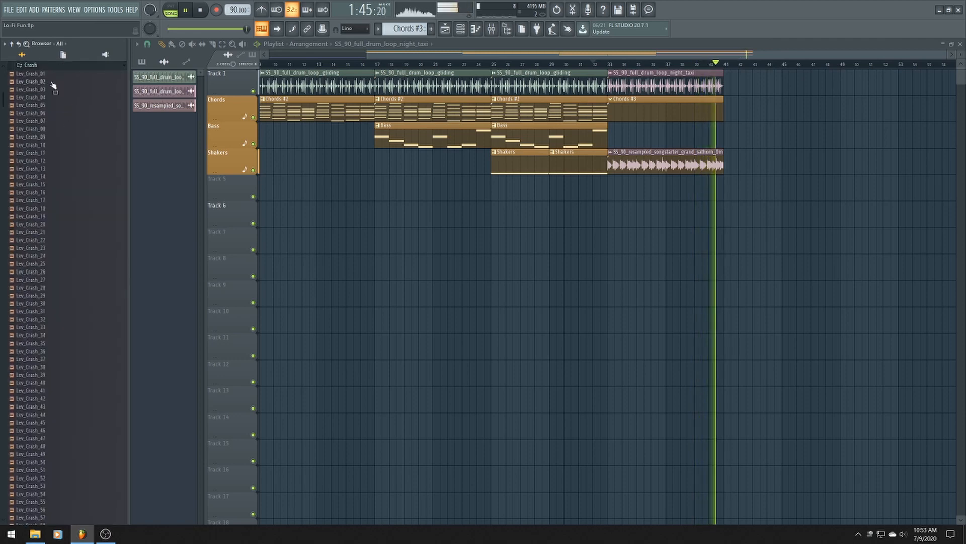
pyautogui.moveTo(45, 75); pyautogui.dragTo(555, 216)
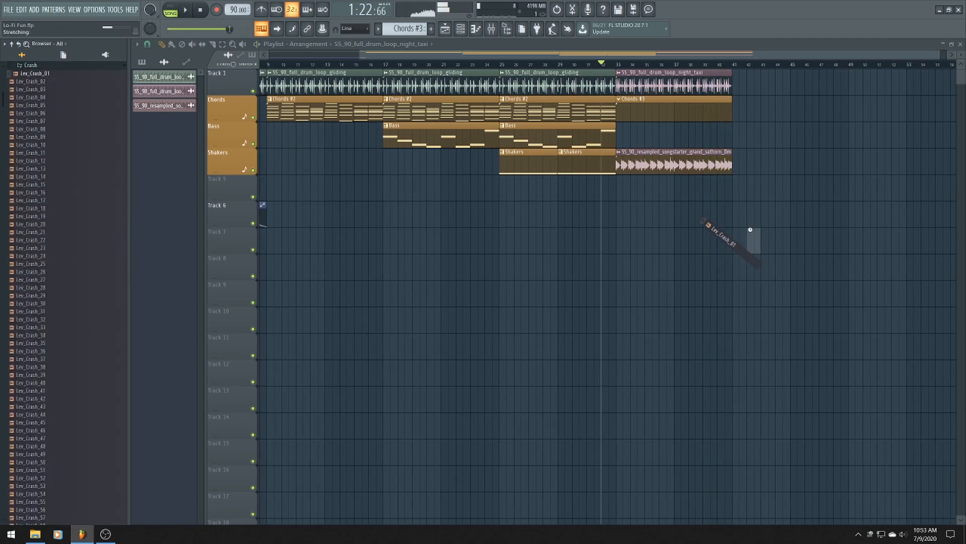
pyautogui.moveTo(750, 229); pyautogui.dragTo(750, 233)
# Add Lev_Reverse_Crash_01 from the Reverse folder at bar 39 and move the clip to Track 6
pyautogui.click(32, 65)
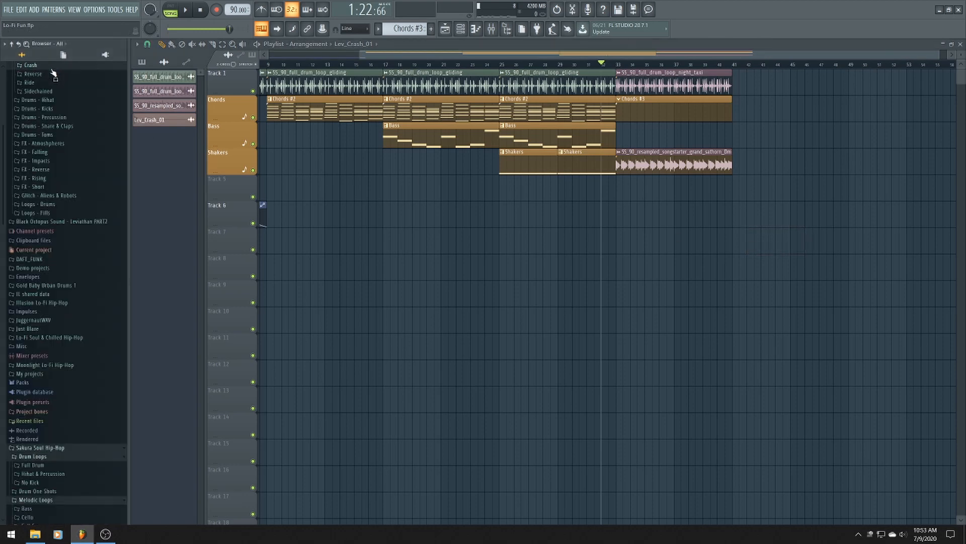
pyautogui.click(33, 73)
pyautogui.moveTo(45, 82); pyautogui.dragTo(727, 188)
pyautogui.doubleClick(738, 189)
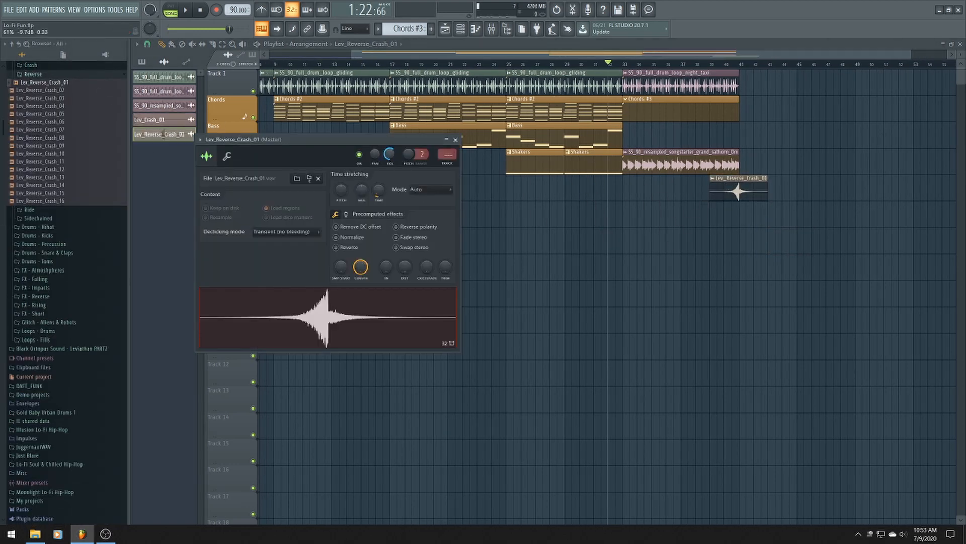
pyautogui.click(738, 191)
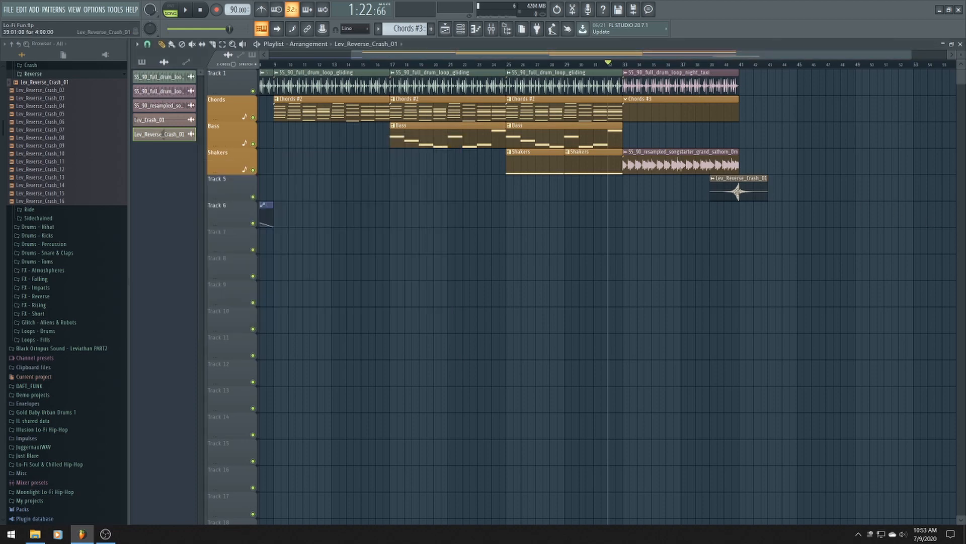
pyautogui.moveTo(745, 218); pyautogui.dragTo(745, 225)
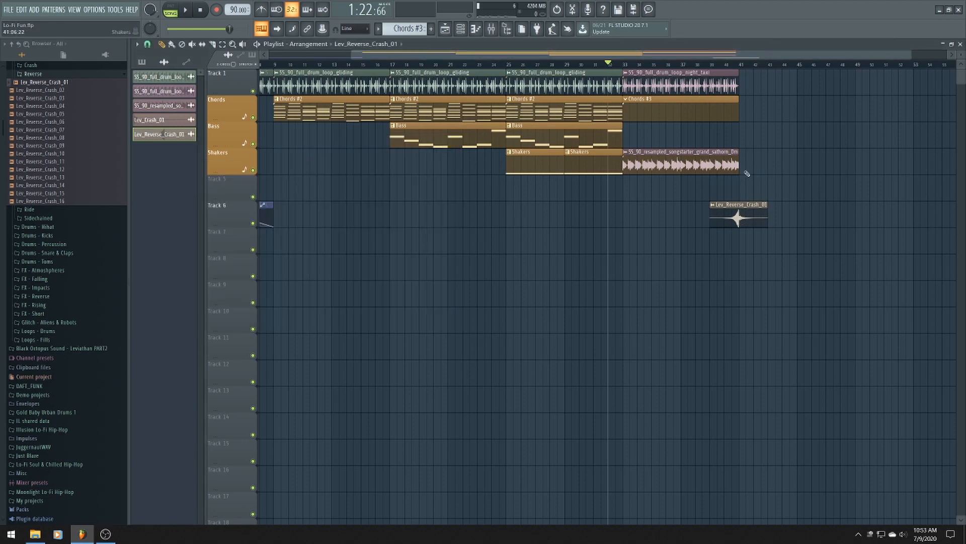
# Duplicate the drum, chord and bass clips of bars 9 to 24 and move the copies to start at bar 41
pyautogui.scroll(4, 709, 64)
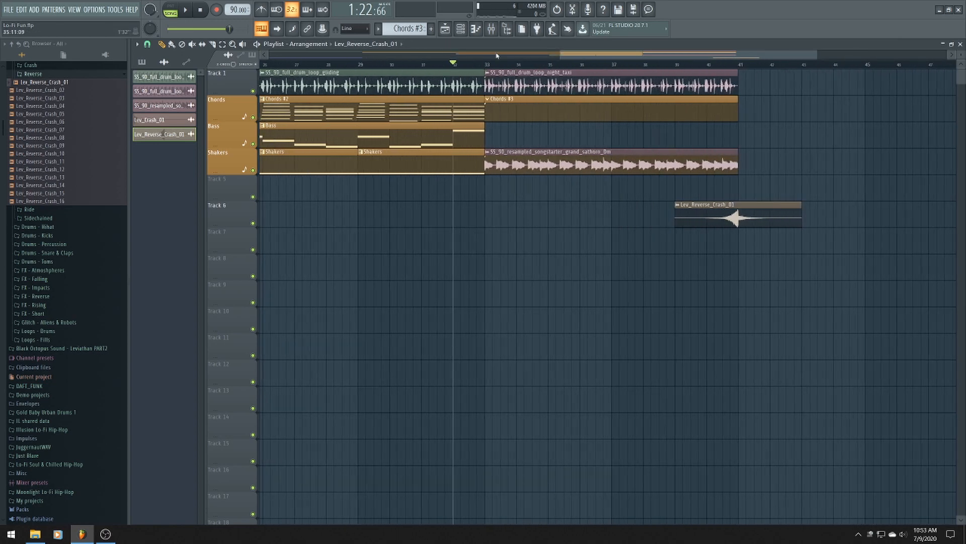
pyautogui.scroll(-5, 685, 66)
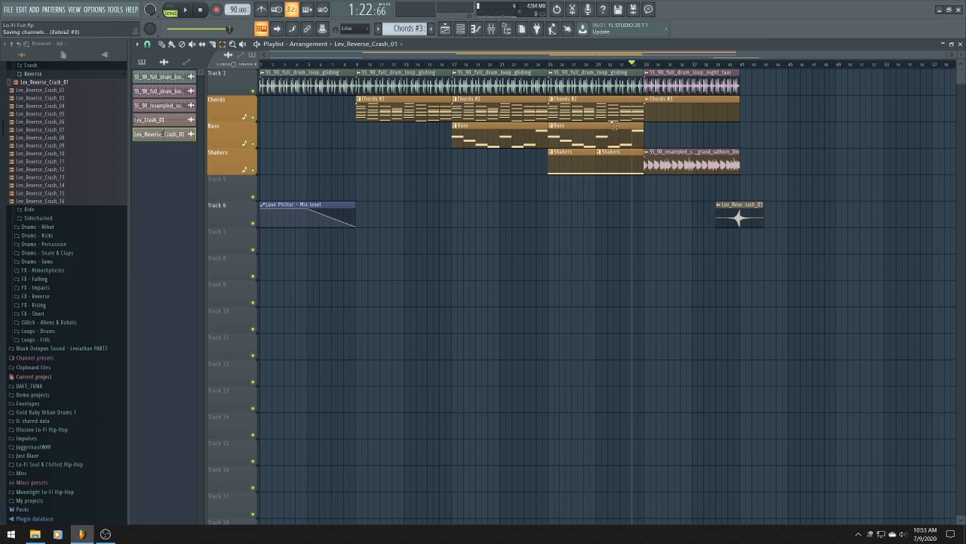
pyautogui.moveTo(360, 81); pyautogui.dragTo(535, 141)
pyautogui.hotkey('ctrl', 'b')
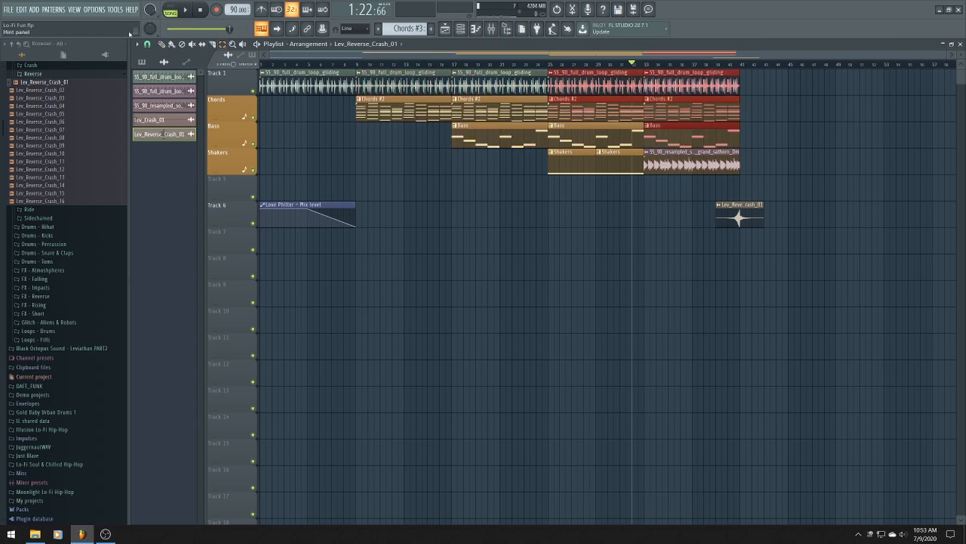
pyautogui.moveTo(563, 110); pyautogui.dragTo(857, 91)
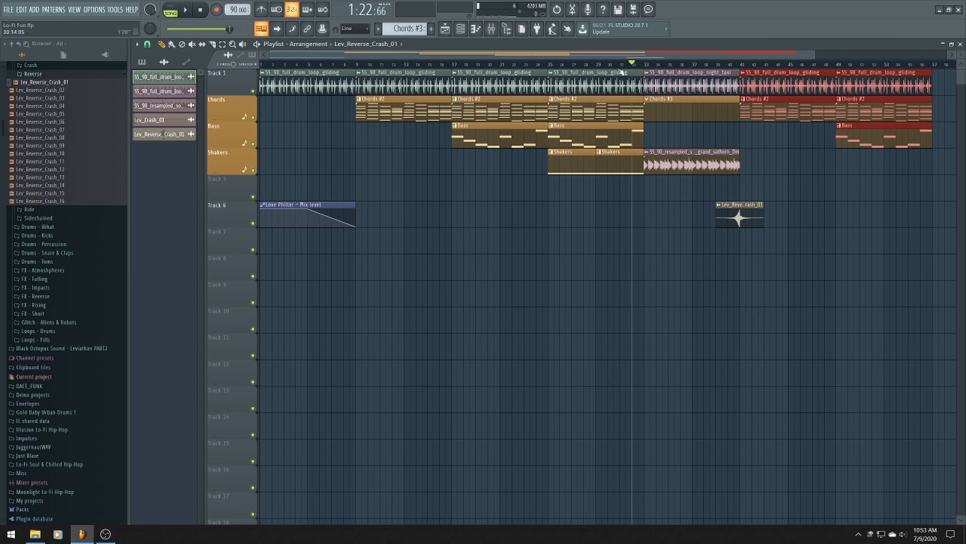
# Play the arrangement from about bar 30 to hear the transition into the bar 33 section
pyautogui.press('space')
pyautogui.scroll(3, 712, 177)
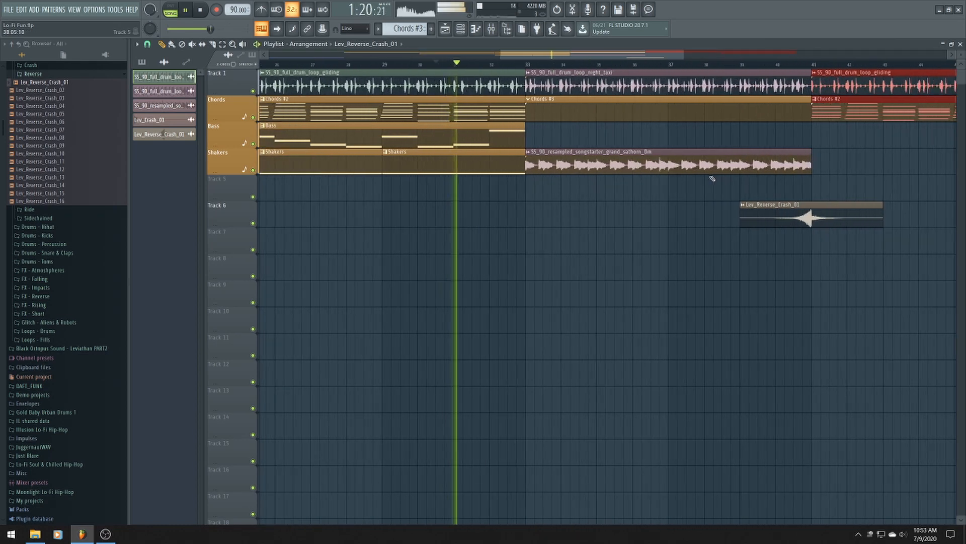
pyautogui.scroll(-2, 712, 177)
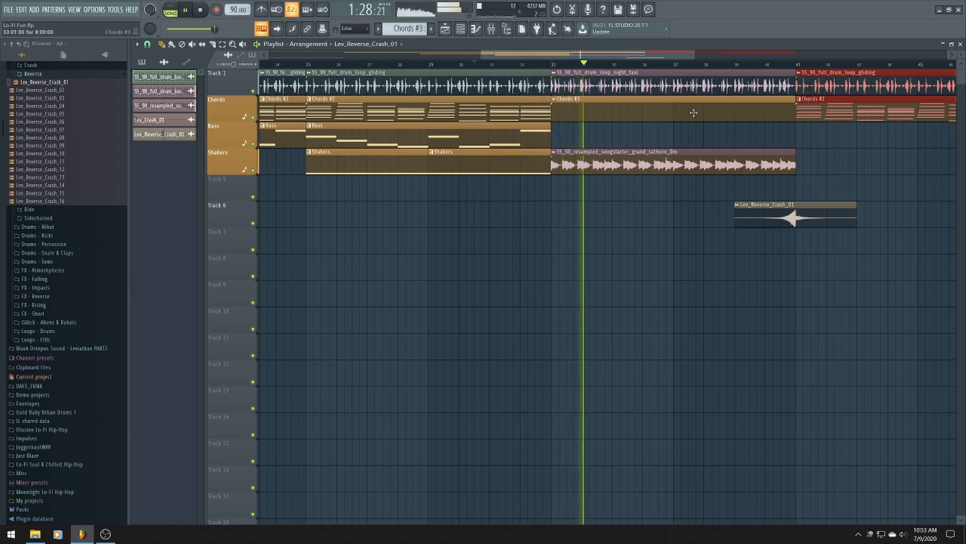
pyautogui.scroll(-2, 706, 61)
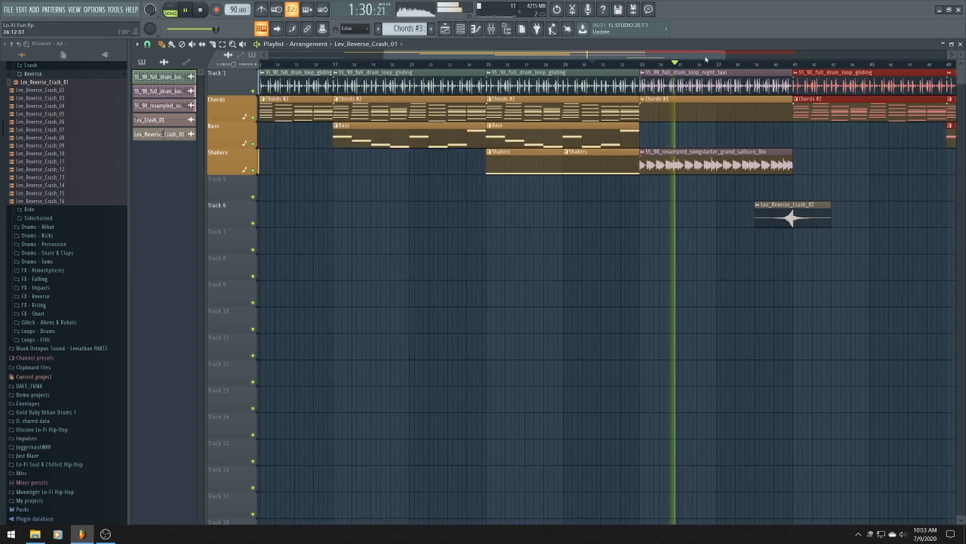
pyautogui.moveTo(706, 56); pyautogui.dragTo(757, 55)
# Try Lev_Reverse_Crash_02 in the playlist as an alternative reverse crash and delete its clip
pyautogui.click(613, 215)
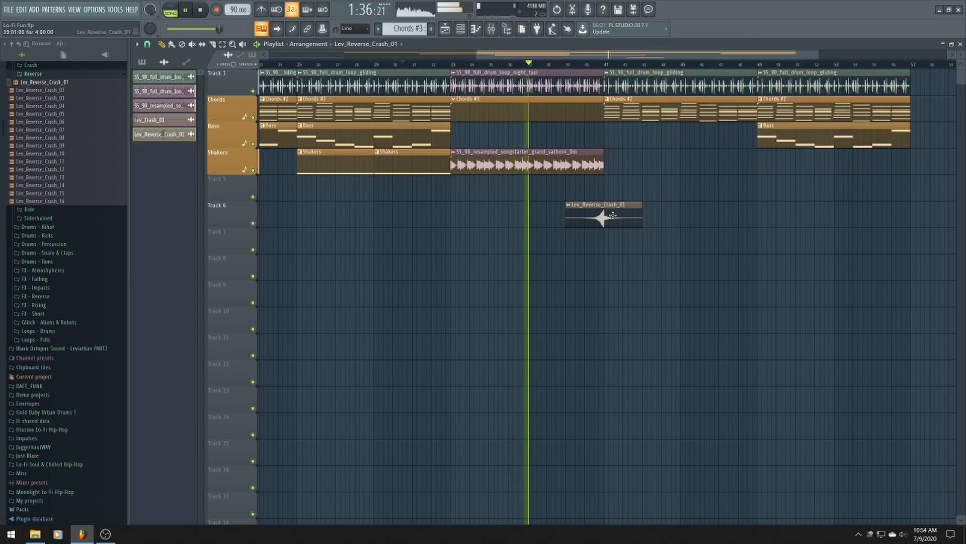
pyautogui.doubleClick(613, 215)
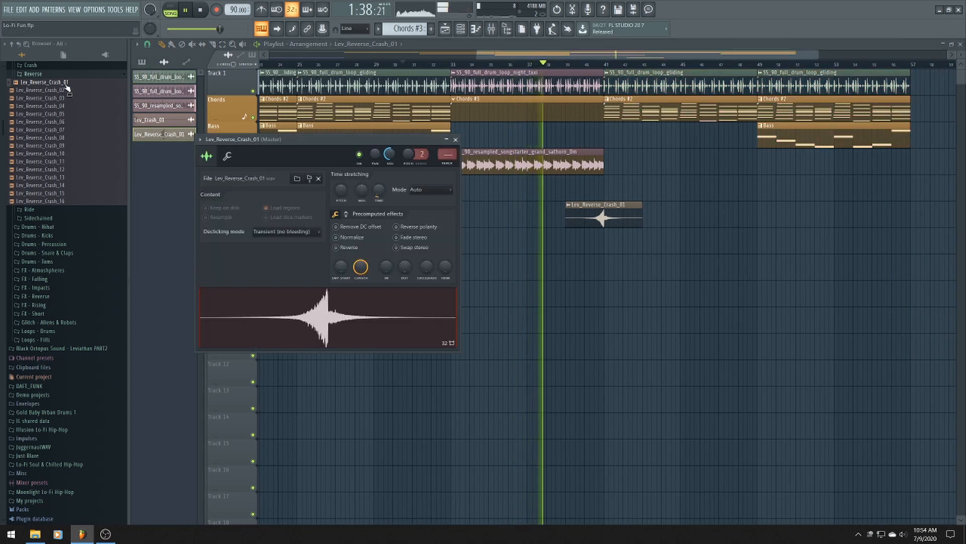
pyautogui.moveTo(67, 90); pyautogui.dragTo(810, 315)
pyautogui.moveTo(875, 325); pyautogui.dragTo(664, 244)
pyautogui.rightClick(665, 244)
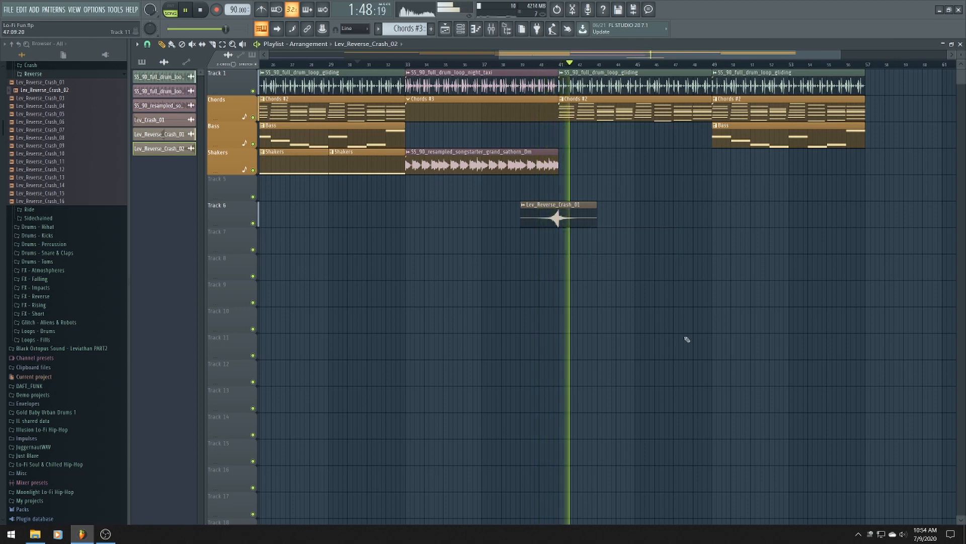
# Stop playback and look over the full arrangement around the bar 33 section and reverse crash
pyautogui.scroll(-2, 731, 265)
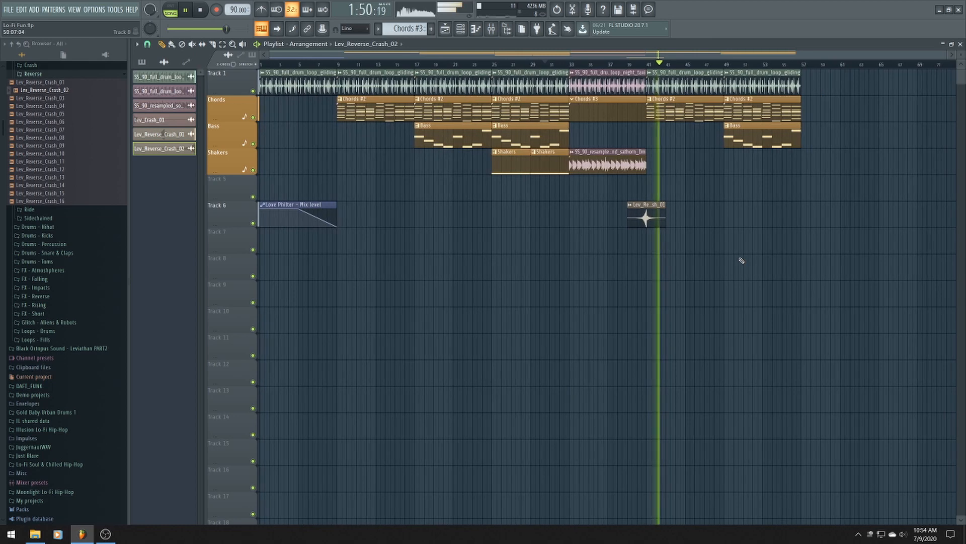
pyautogui.press('space')
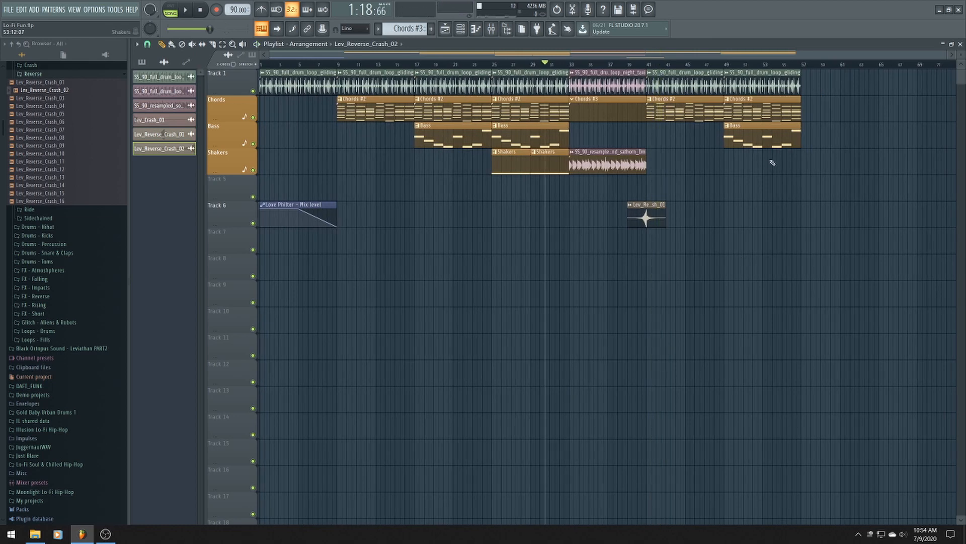
pyautogui.scroll(2, 648, 146)
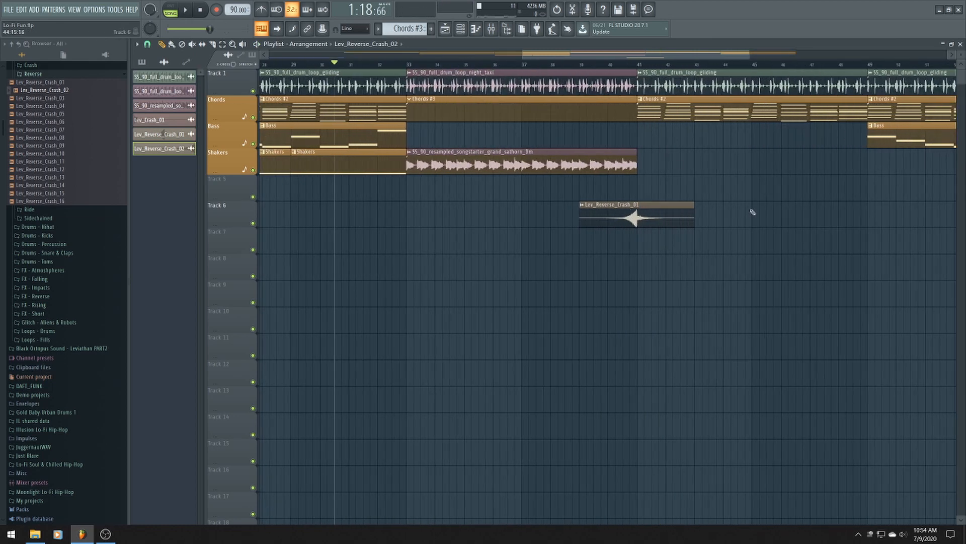
pyautogui.scroll(-2, 565, 147)
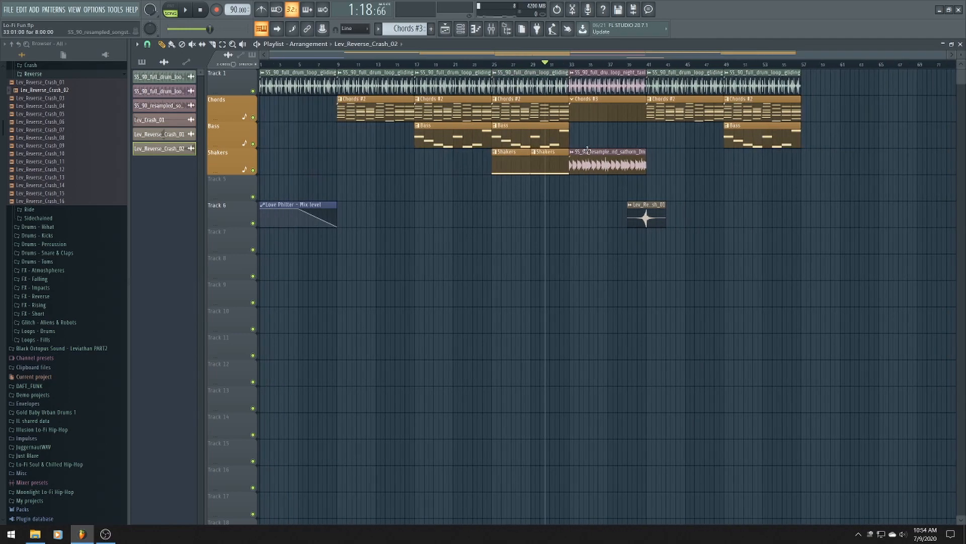
pyautogui.scroll(2, 568, 188)
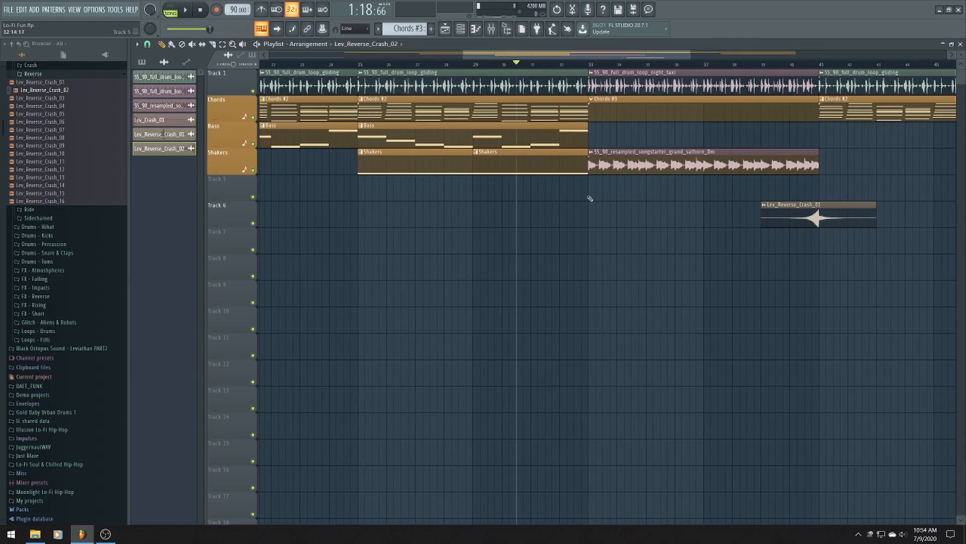
pyautogui.scroll(-2, 591, 198)
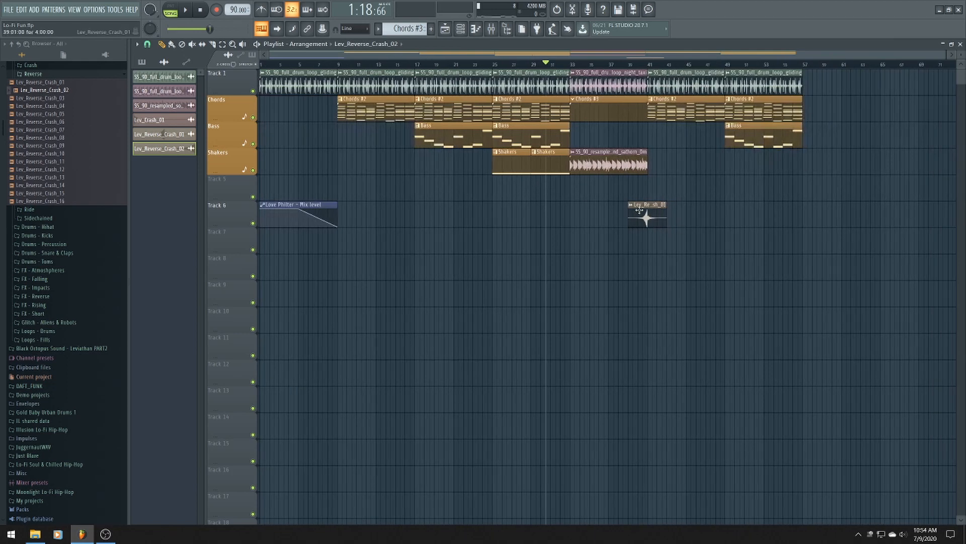